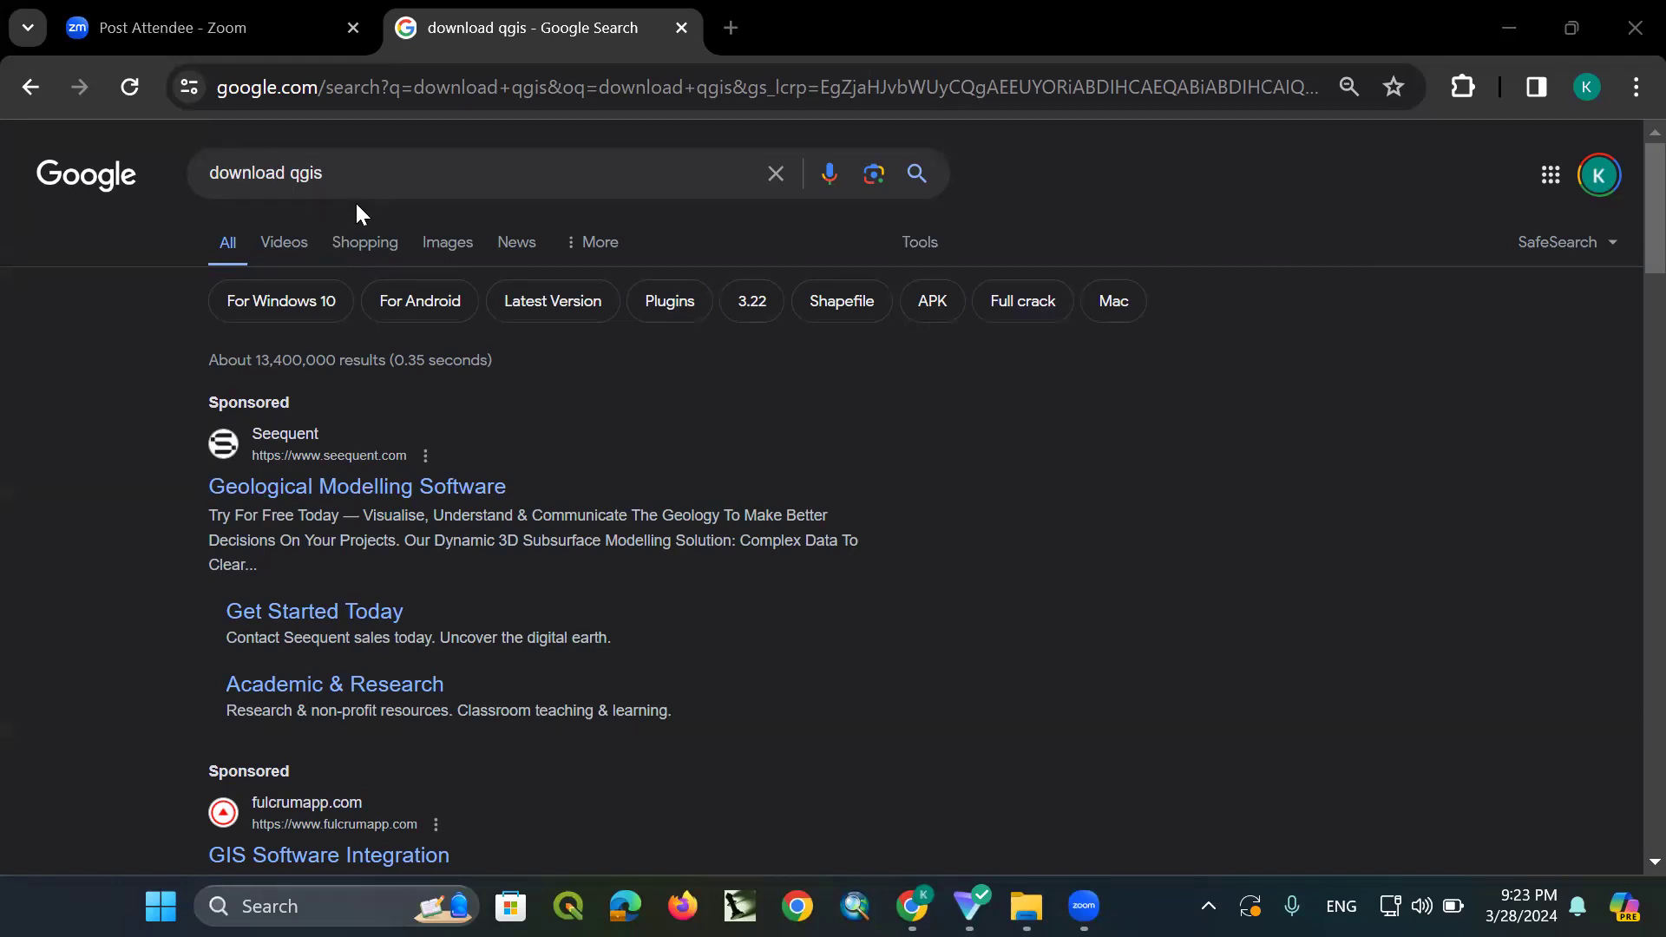
# Open the official Download QGIS page on qgis.org from the search results
pyautogui.scroll(-2, 193, 373)
pyautogui.scroll(-9, 193, 373)
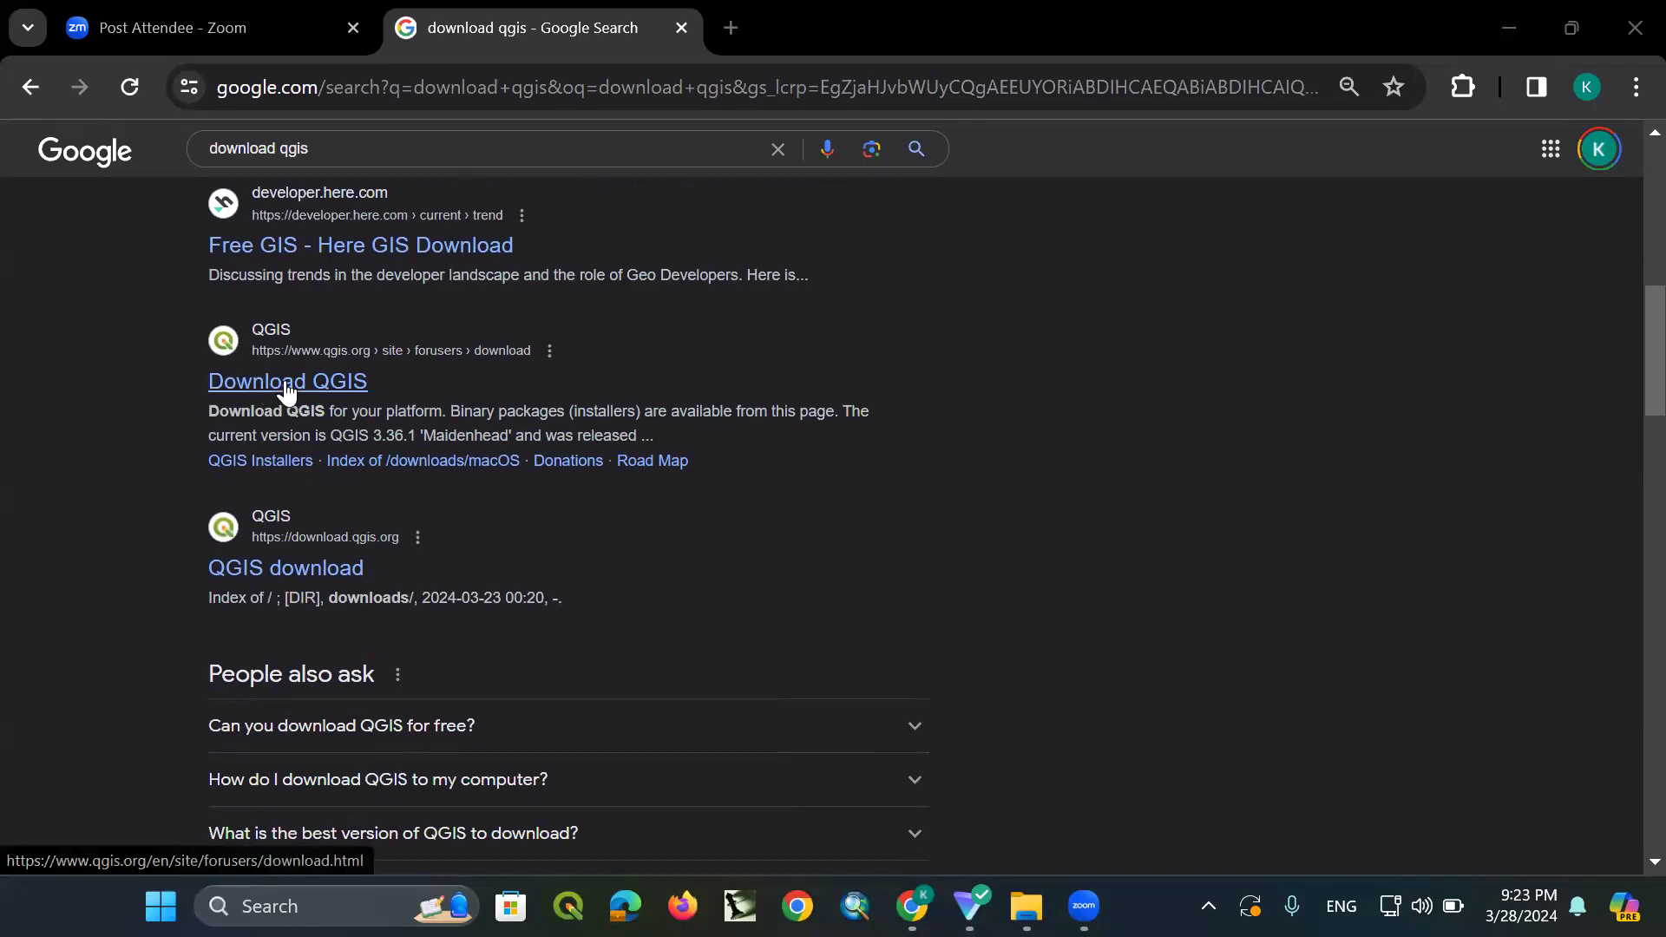
pyautogui.scroll(-2, 315, 360)
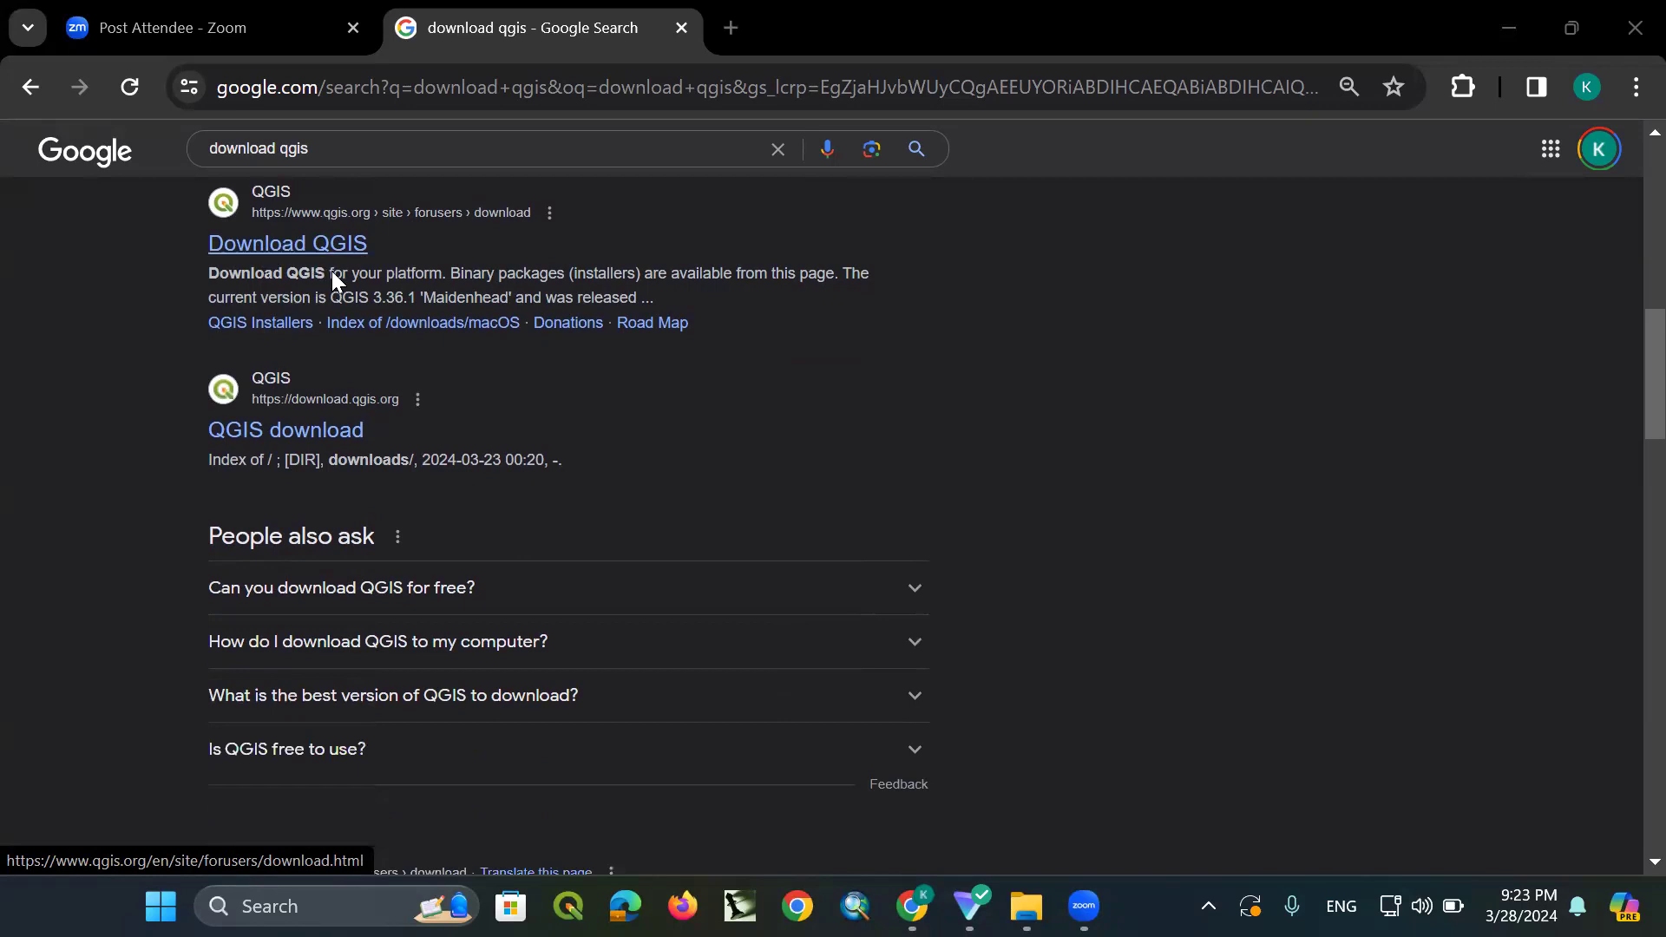
pyautogui.click(357, 280)
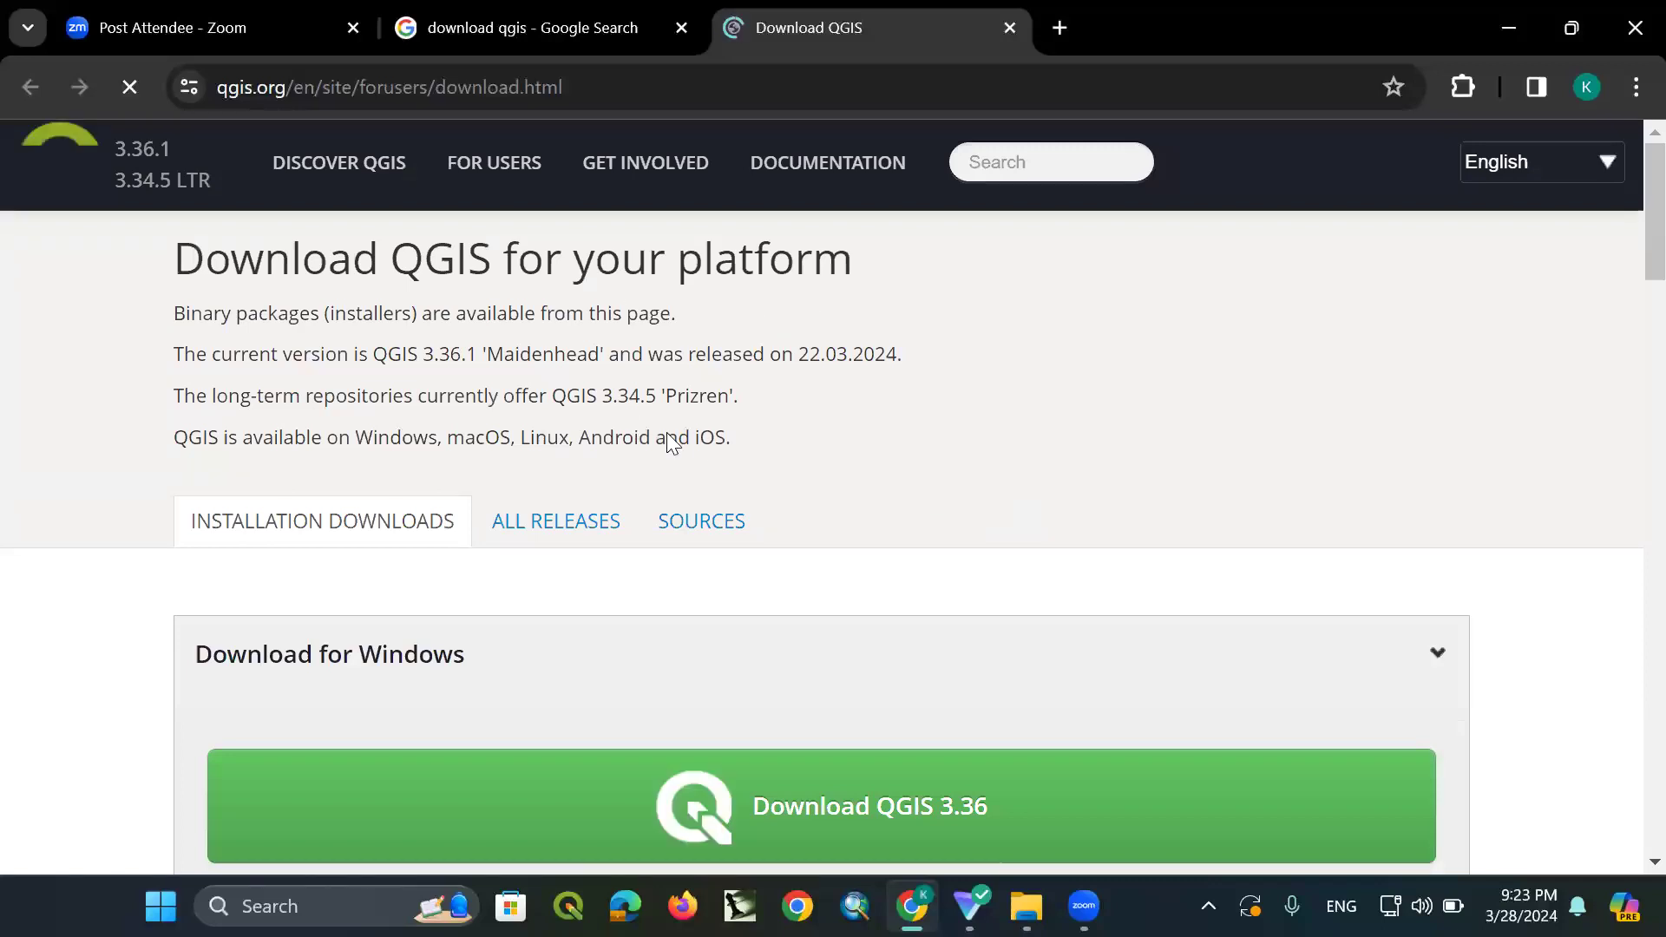
# Examine the current and long-term QGIS versions, supported platforms and Windows installers offered on the download page
pyautogui.scroll(-3, 727, 491)
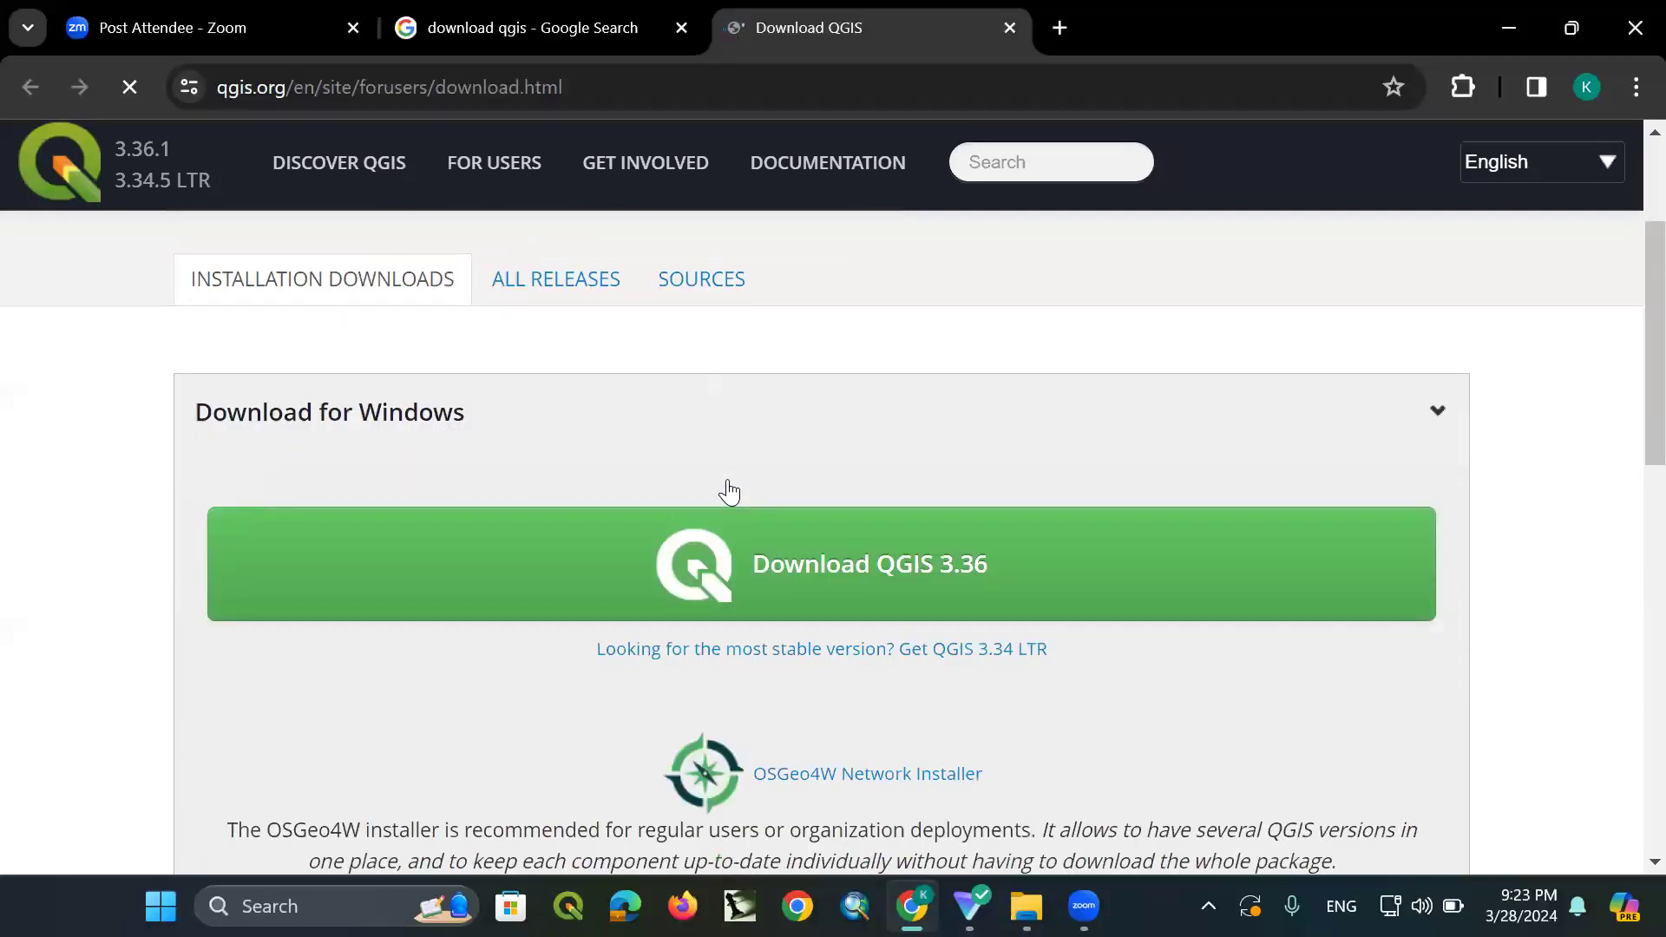
pyautogui.scroll(3, 727, 491)
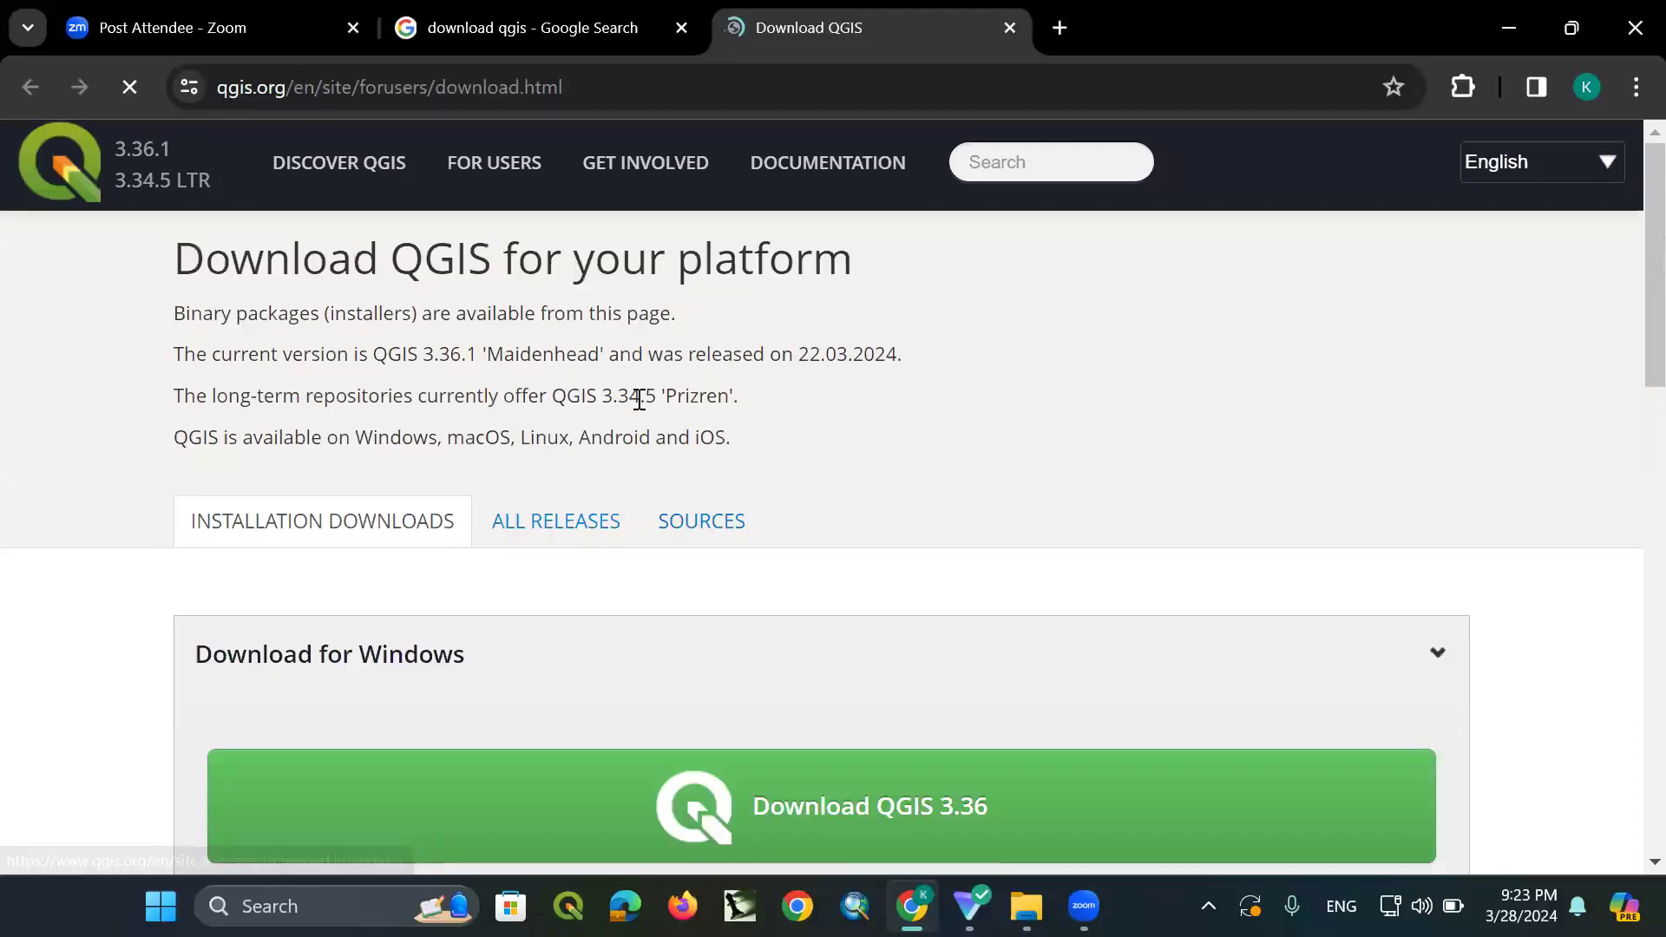
pyautogui.scroll(-2, 574, 373)
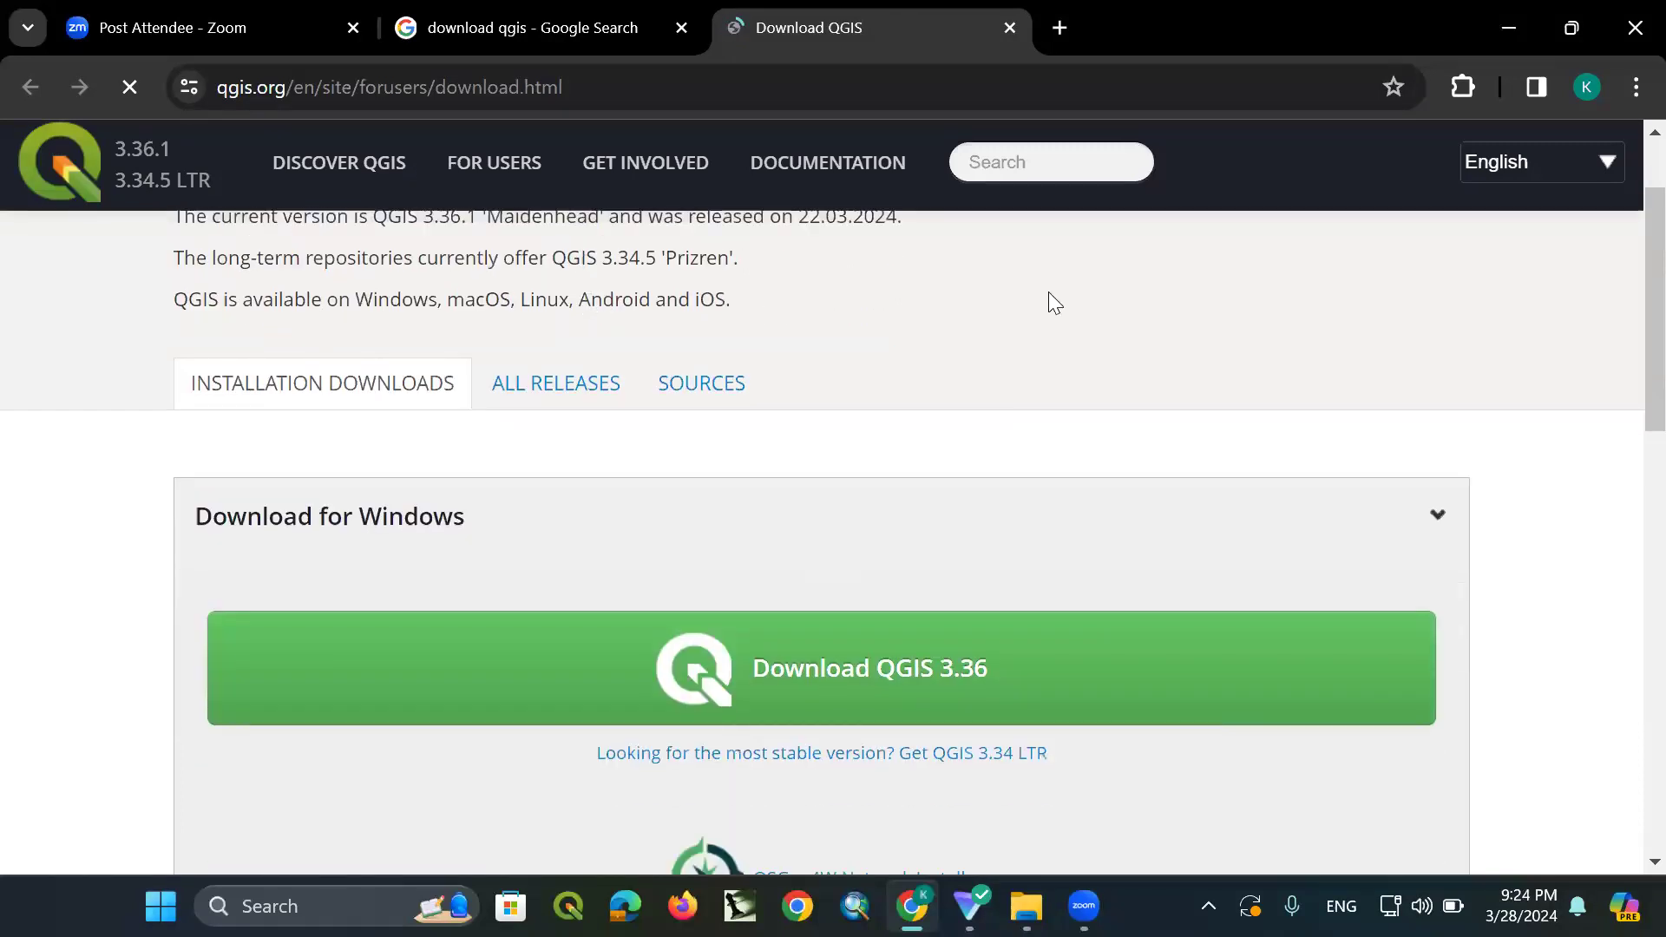
pyautogui.scroll(2, 547, 383)
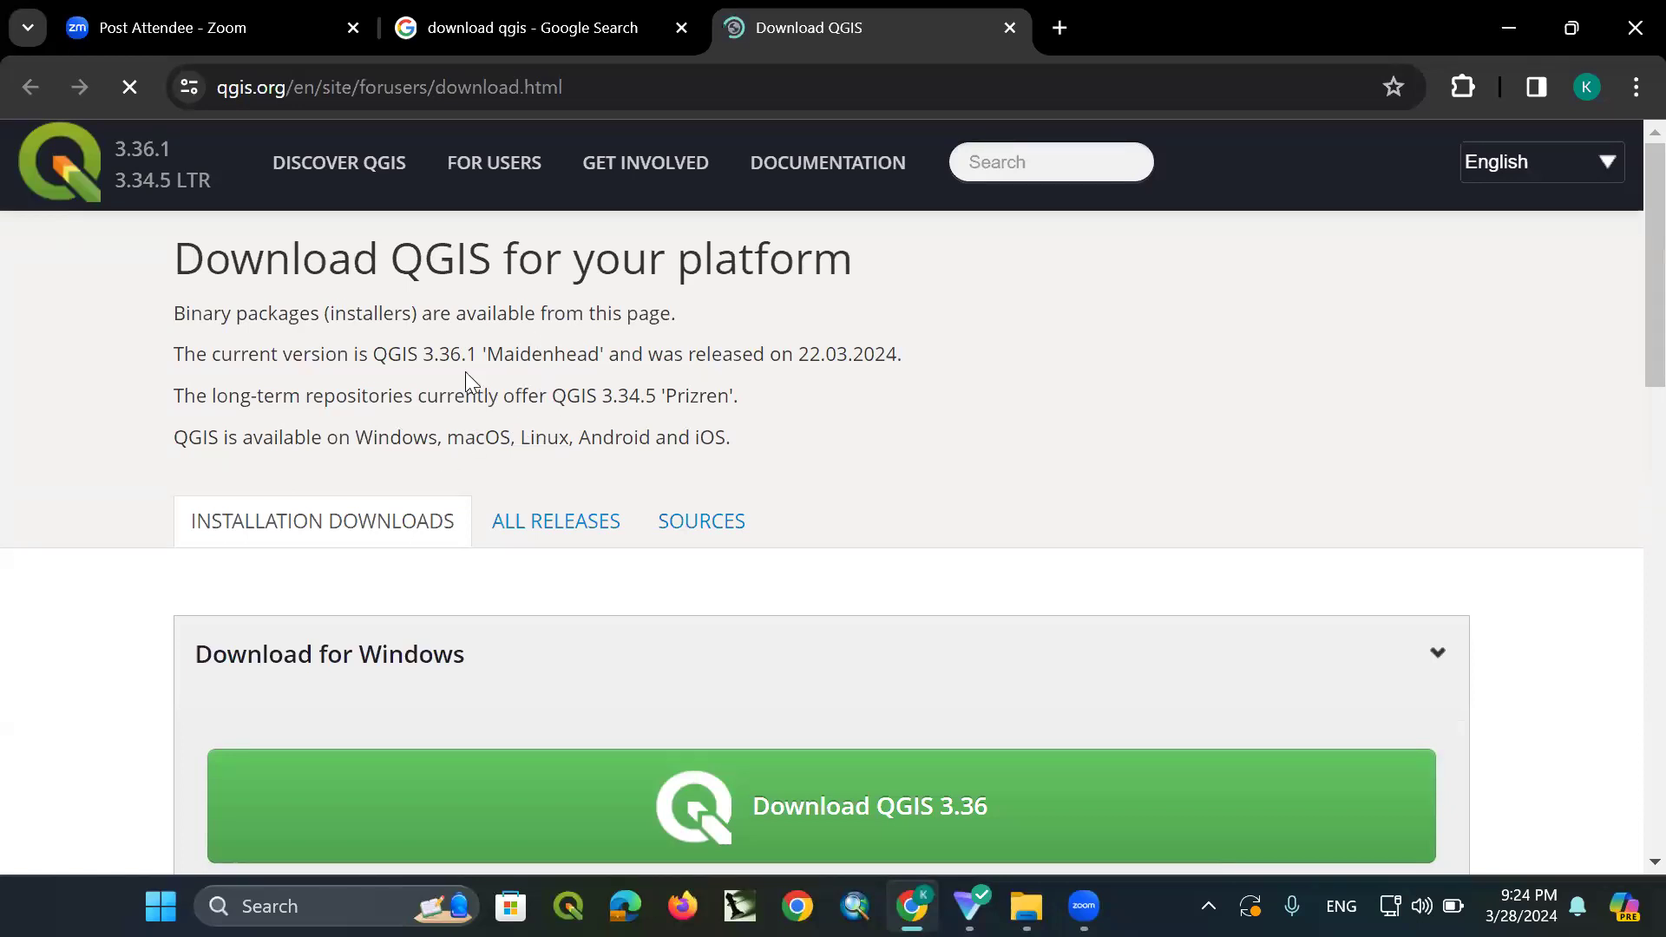
pyautogui.scroll(-2, 403, 406)
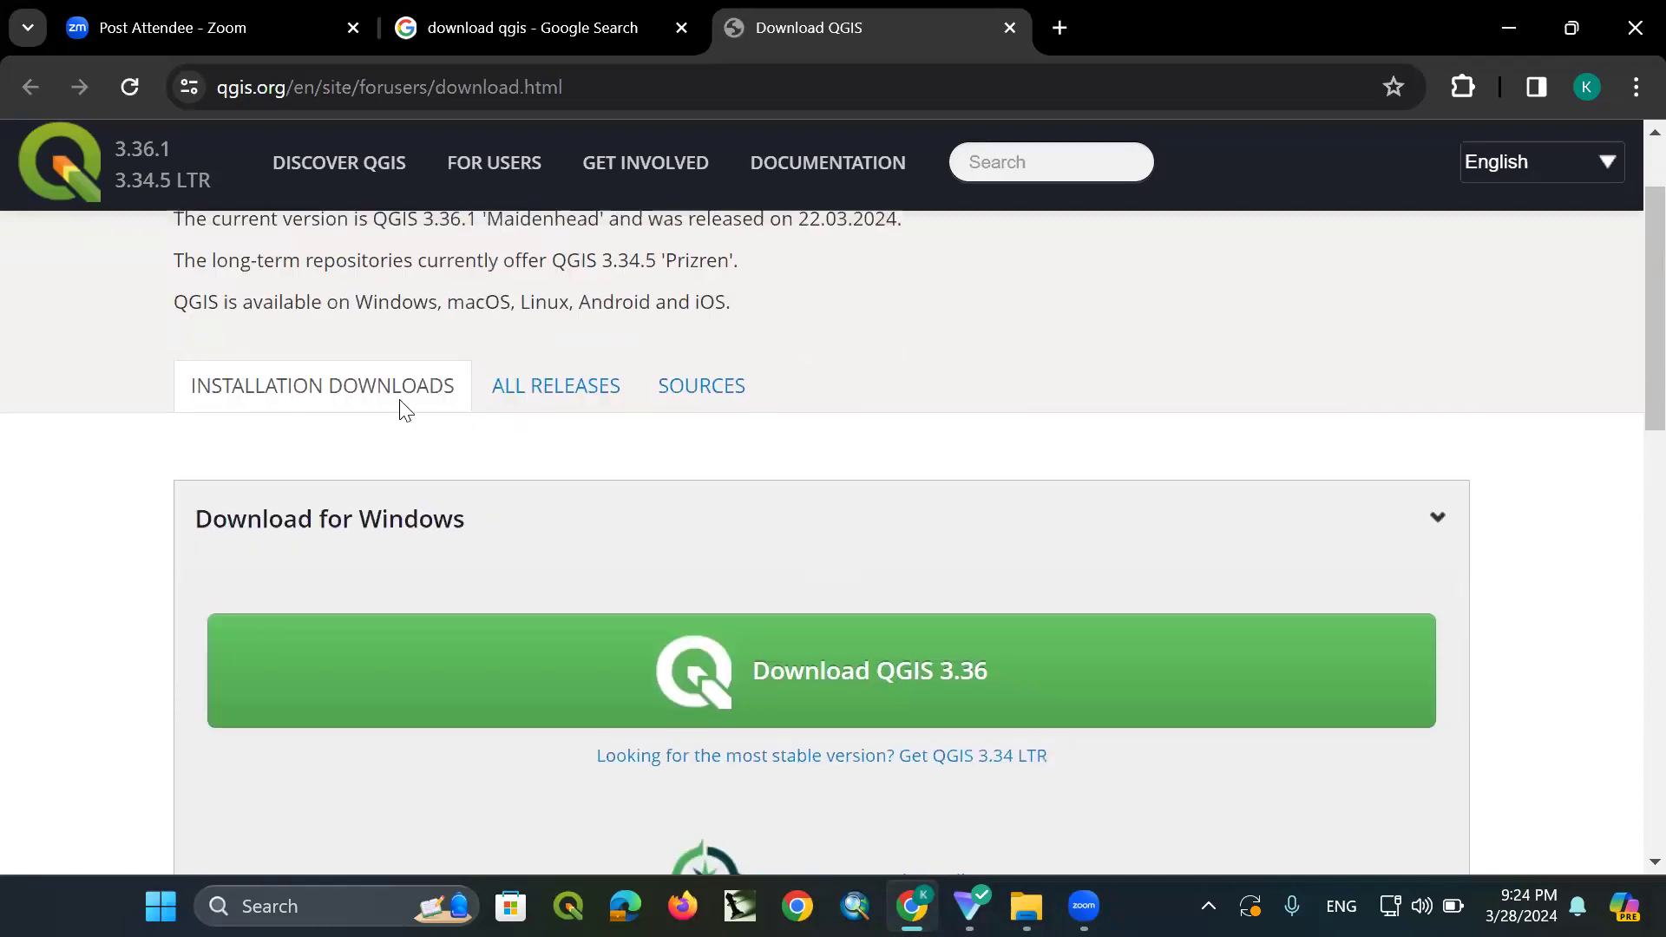
pyautogui.scroll(2, 408, 409)
pyautogui.scroll(-4, 569, 468)
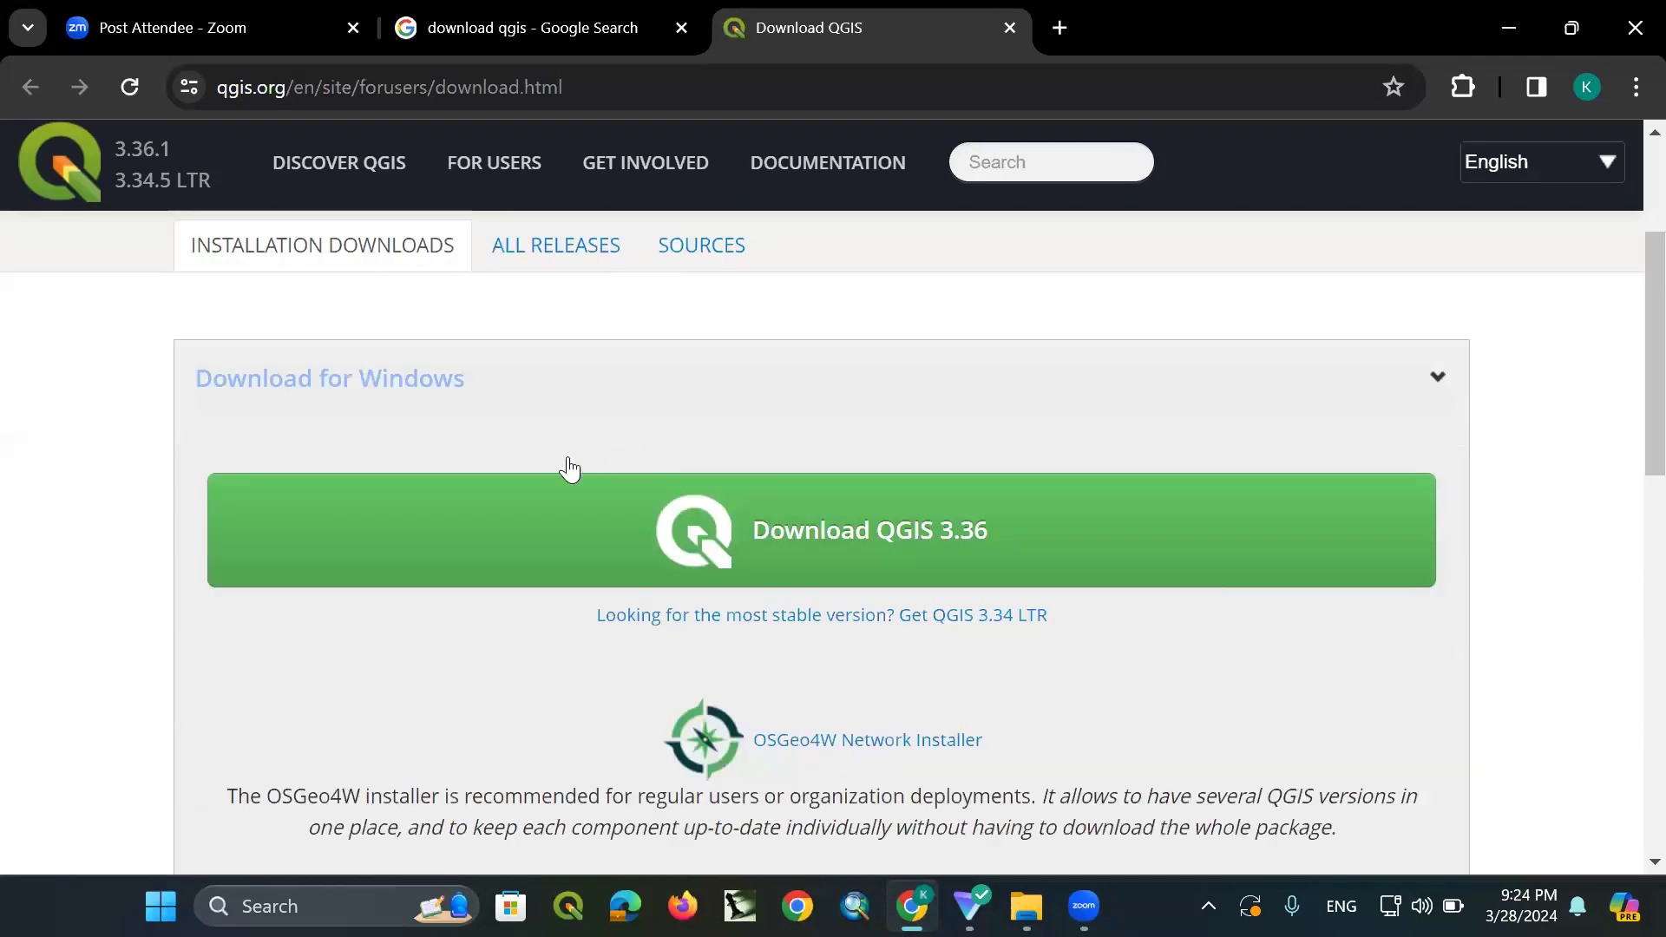
pyautogui.scroll(-1, 564, 464)
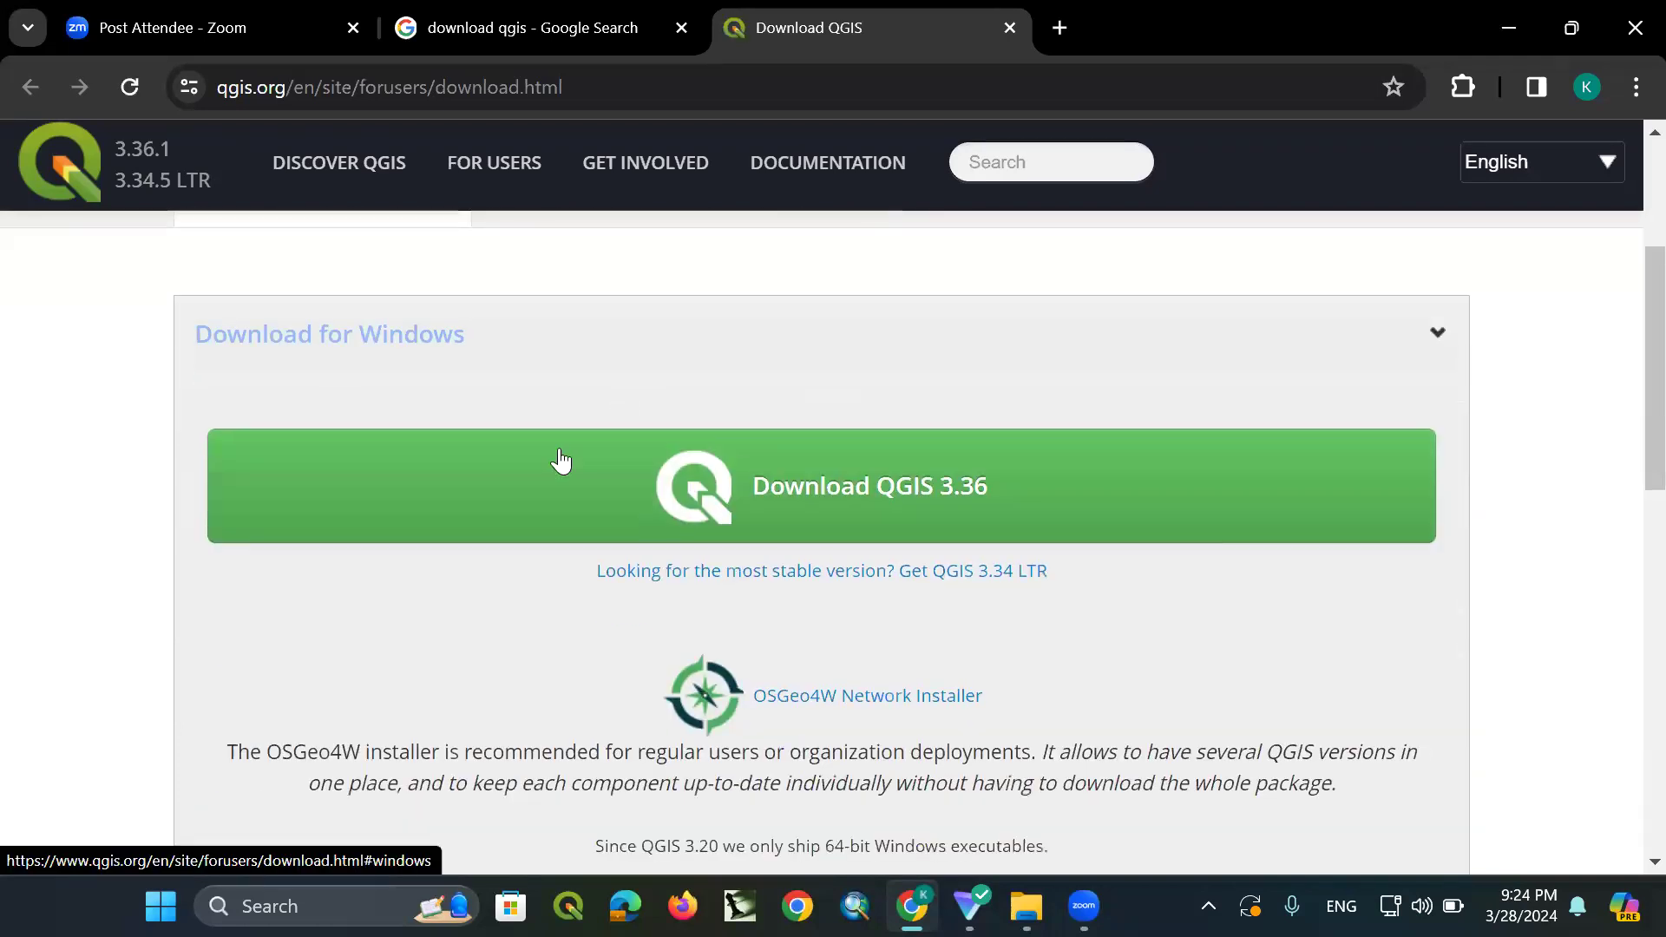
pyautogui.scroll(5, 560, 461)
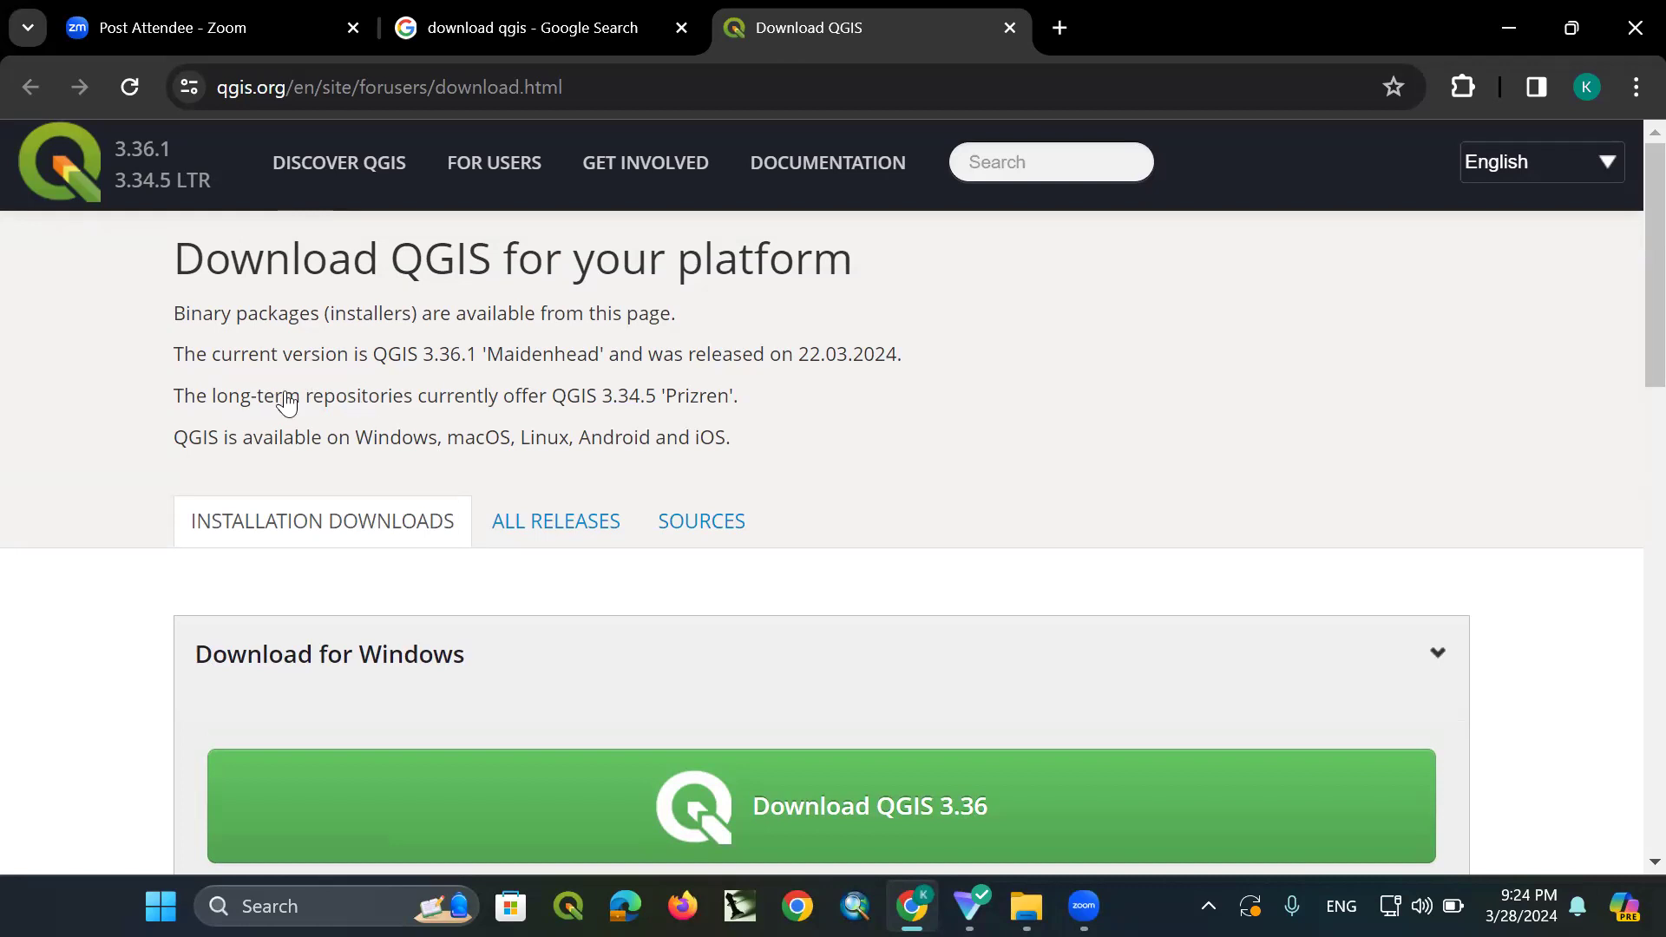
pyautogui.scroll(-2, 373, 264)
pyautogui.scroll(-2, 347, 425)
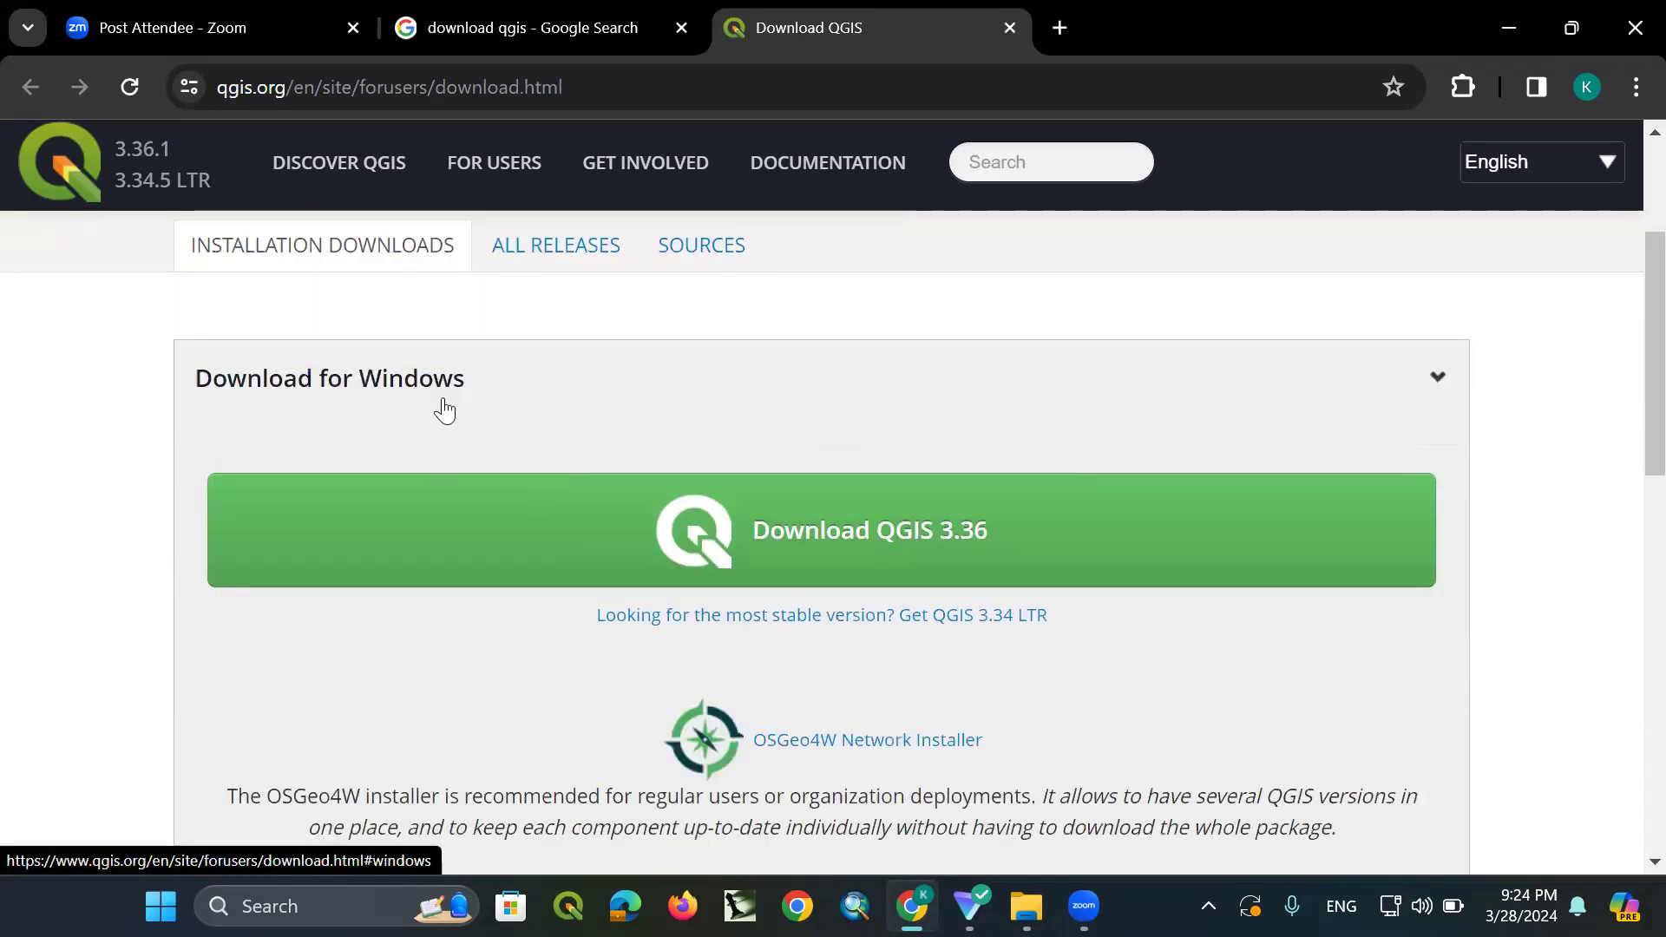
# Collapse the Windows section to review the macOS, Linux, BSD and mobile download sections, and expand it again
pyautogui.click(447, 401)
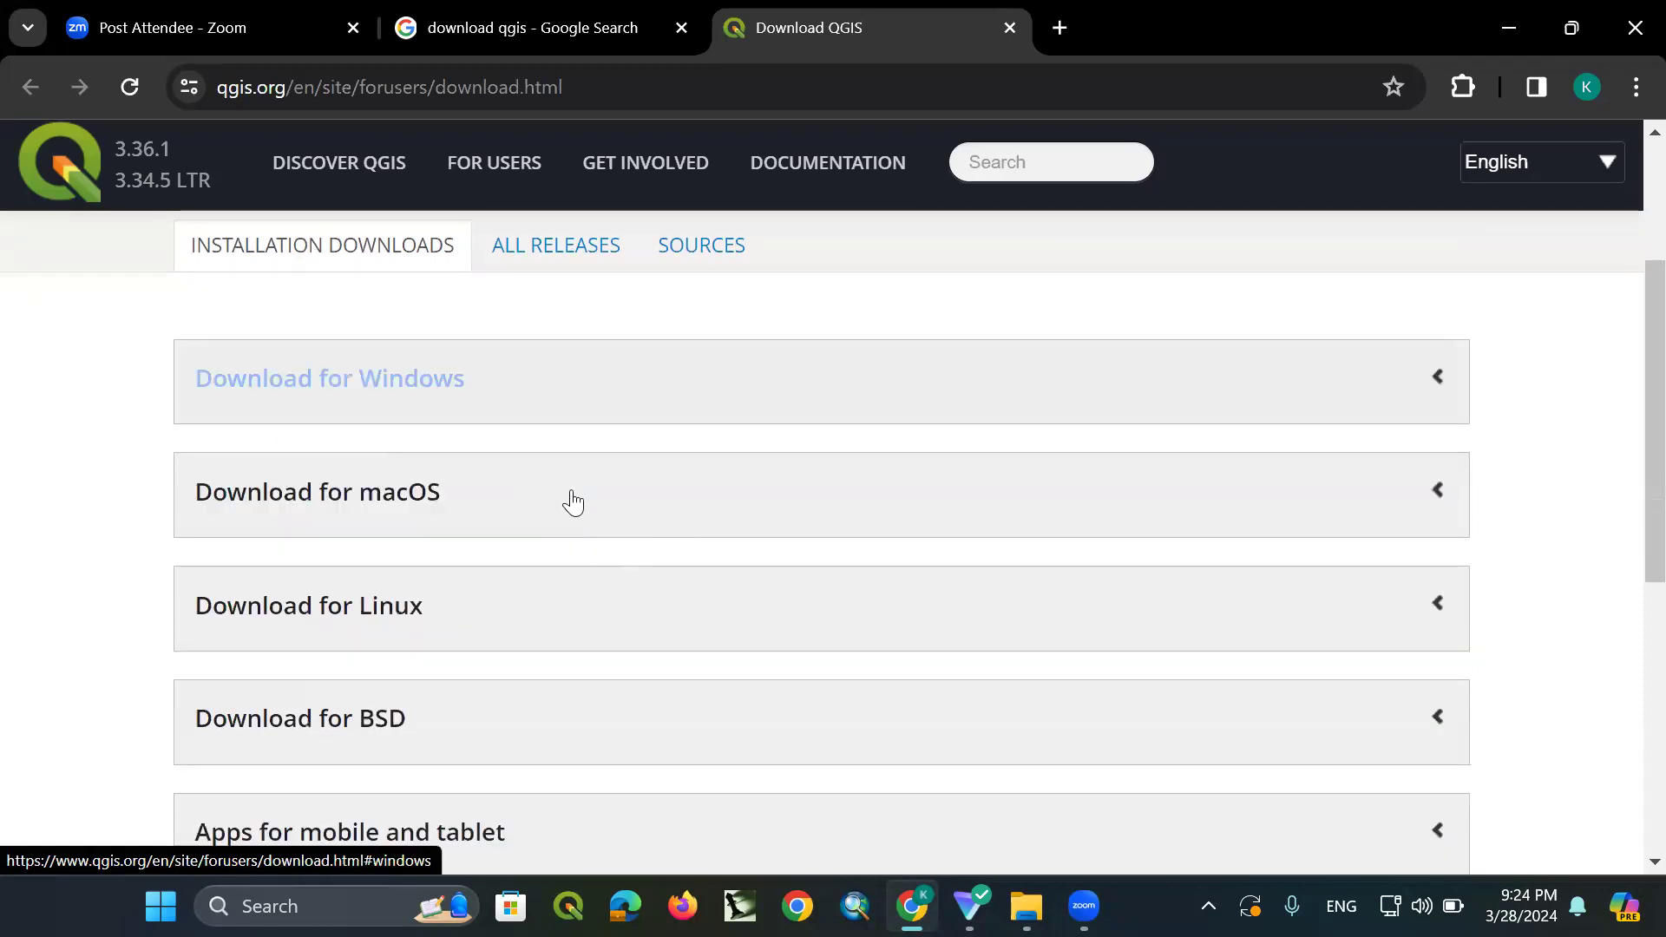
pyautogui.scroll(-1, 564, 668)
pyautogui.scroll(-1, 564, 702)
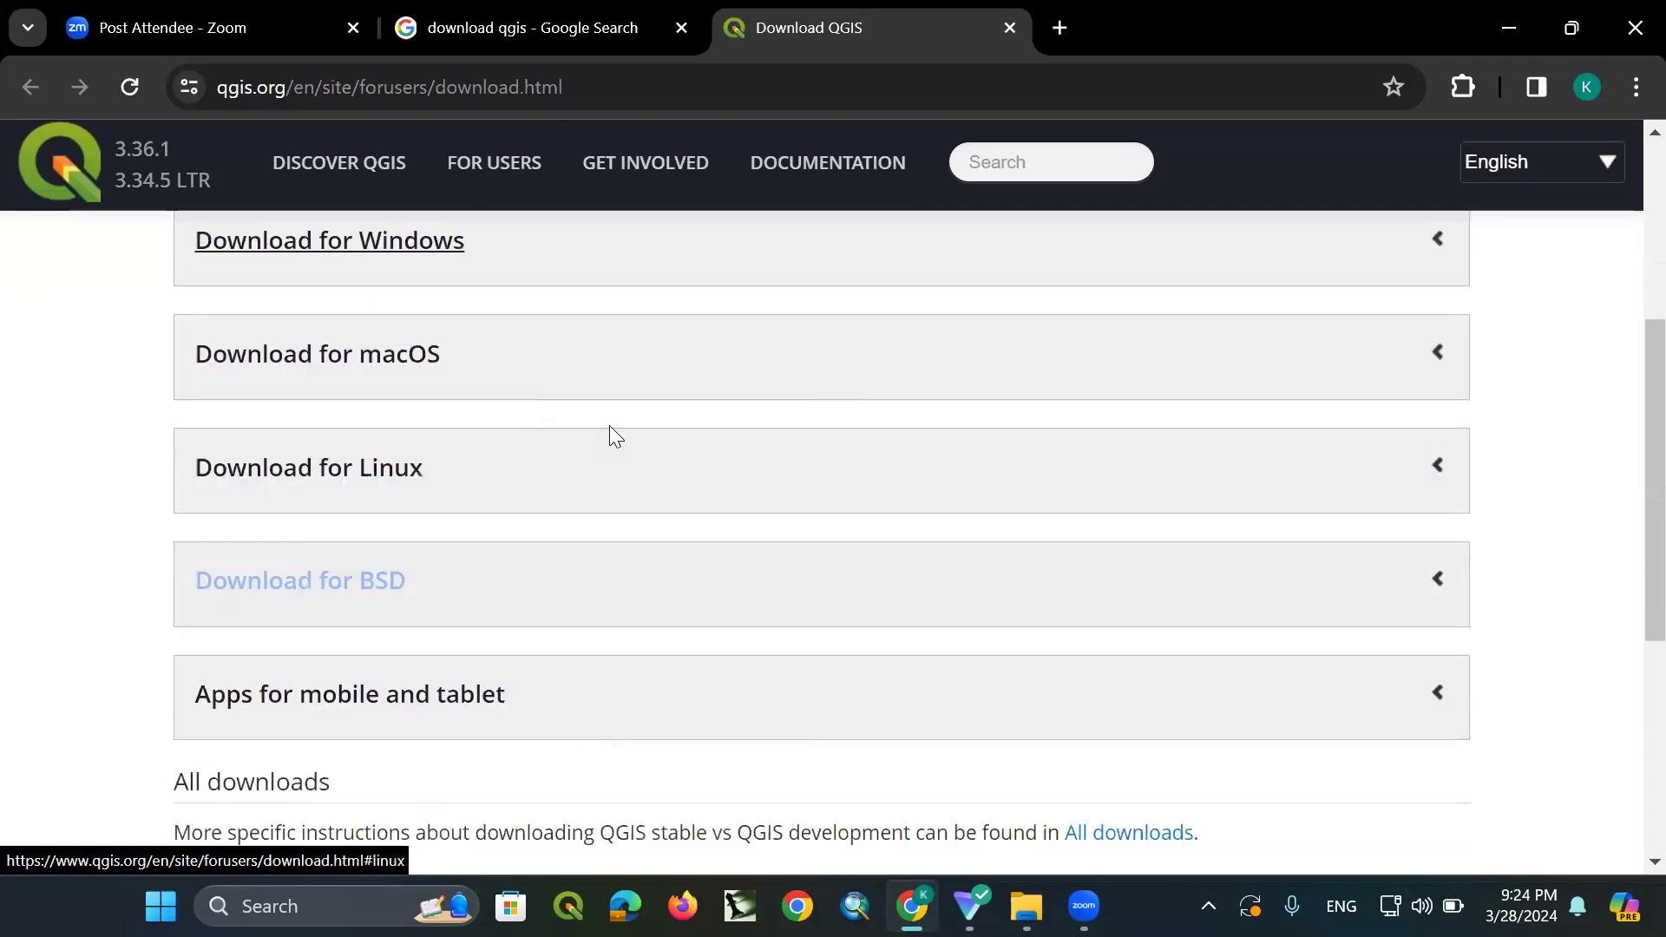
pyautogui.scroll(-2, 520, 573)
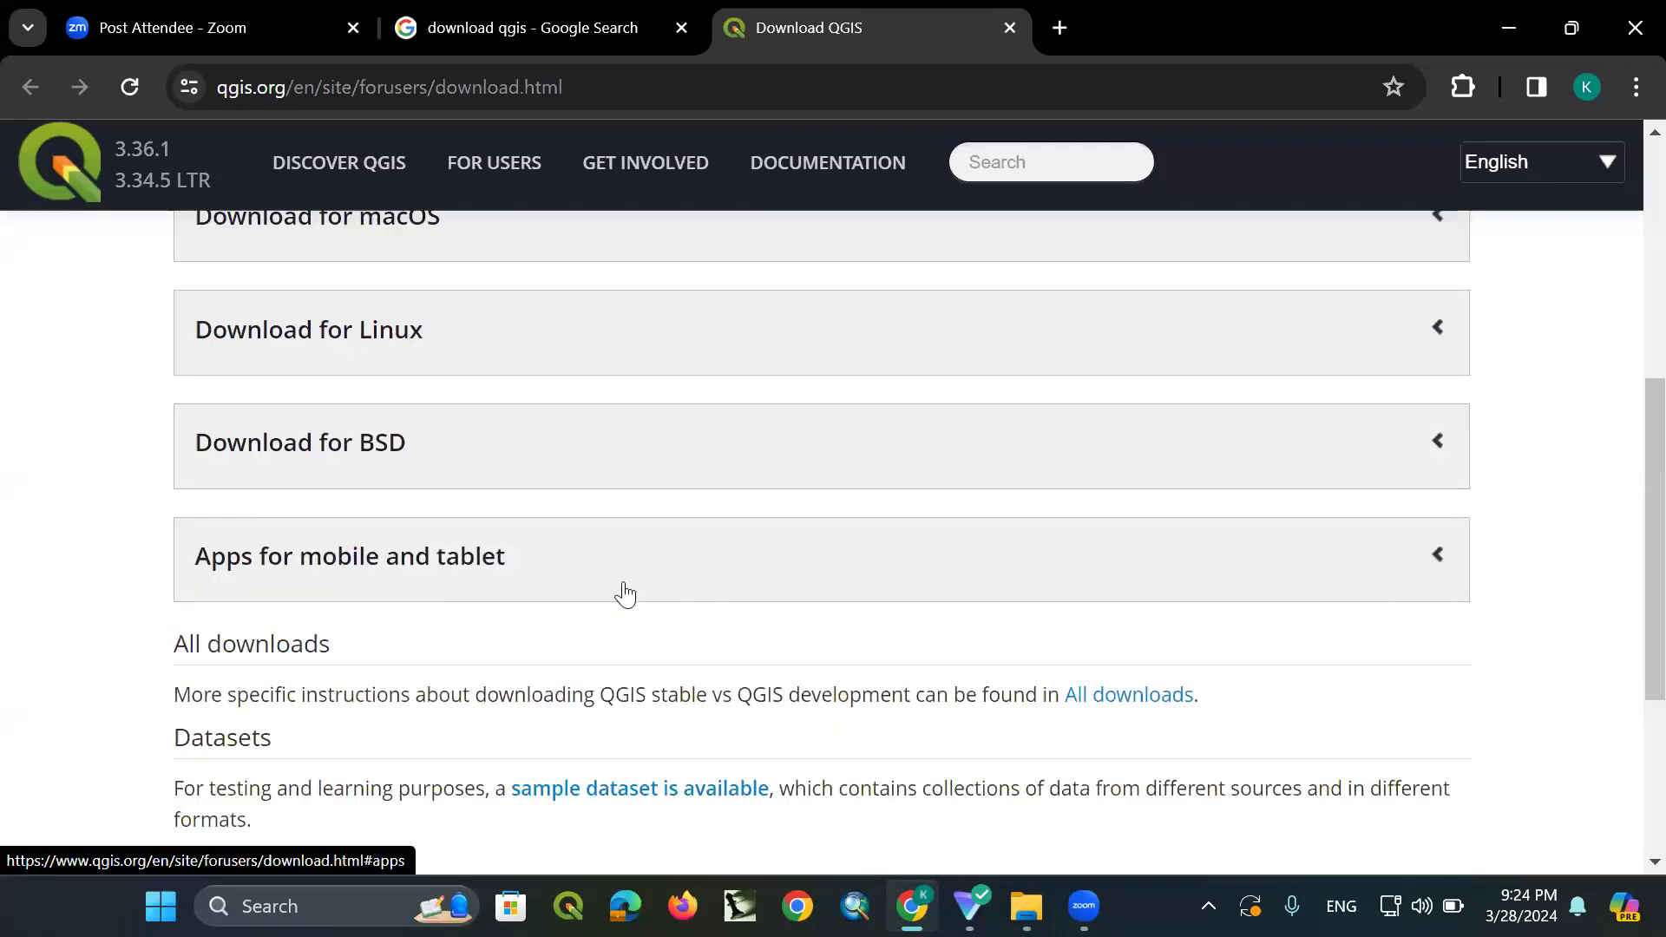
pyautogui.scroll(-3, 602, 382)
pyautogui.scroll(5, 1368, 450)
pyautogui.scroll(2, 1368, 450)
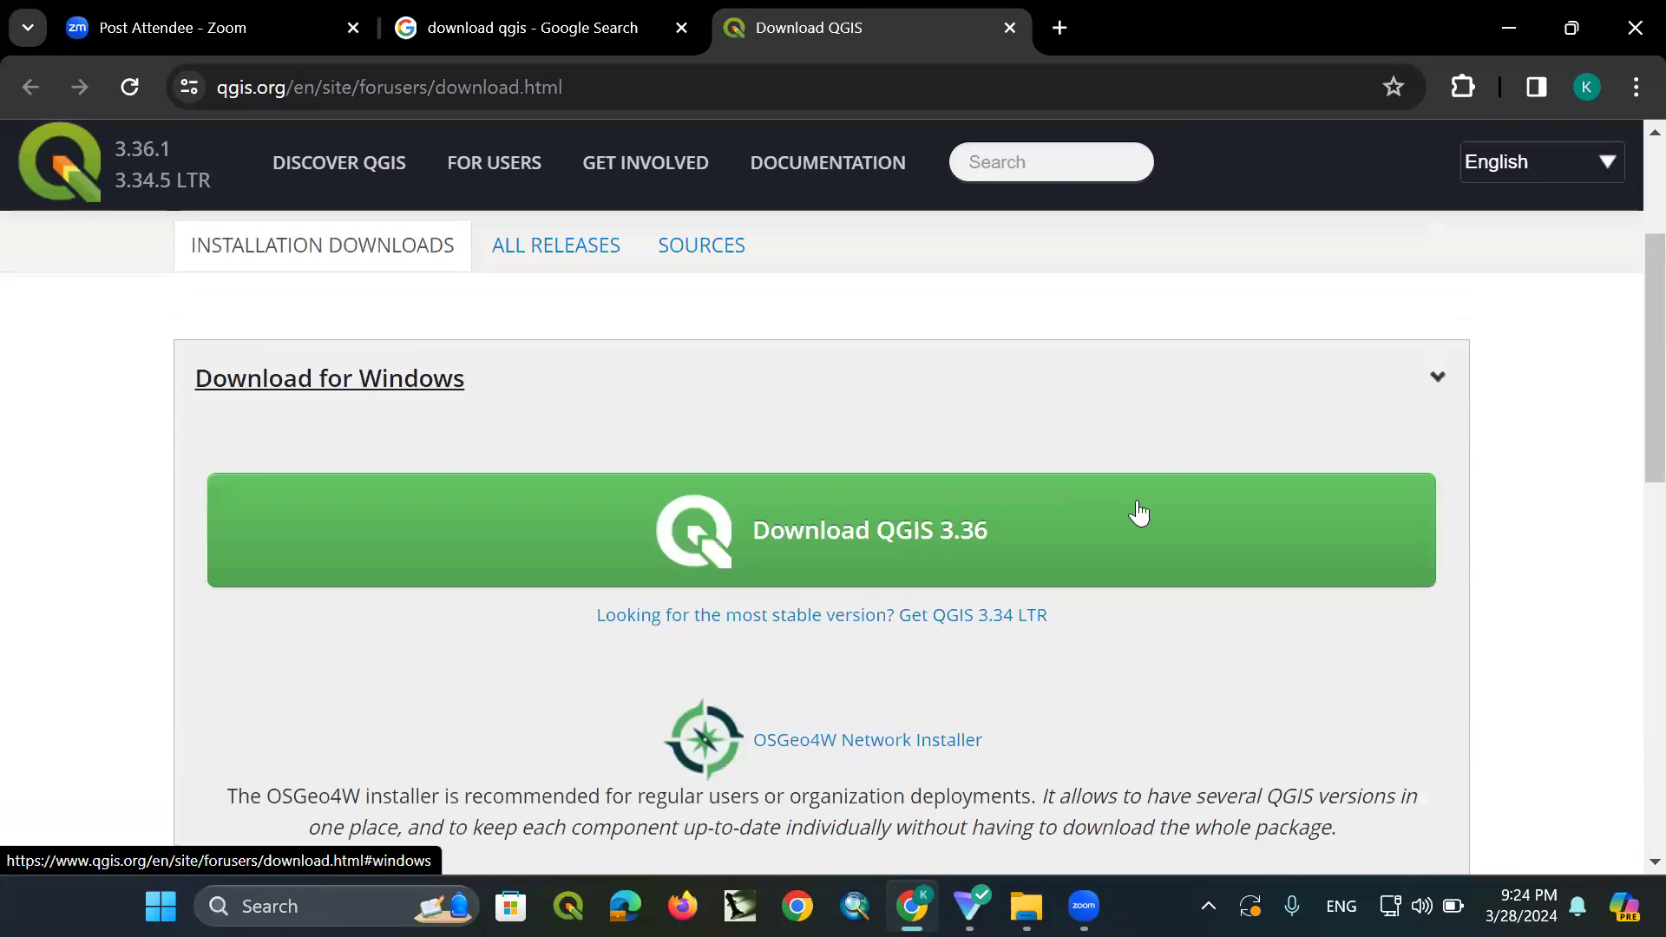
# Request the most stable Windows version, QGIS 3.34 LTR, and dismiss the thank-you message
pyautogui.scroll(-3, 963, 481)
pyautogui.scroll(2, 750, 494)
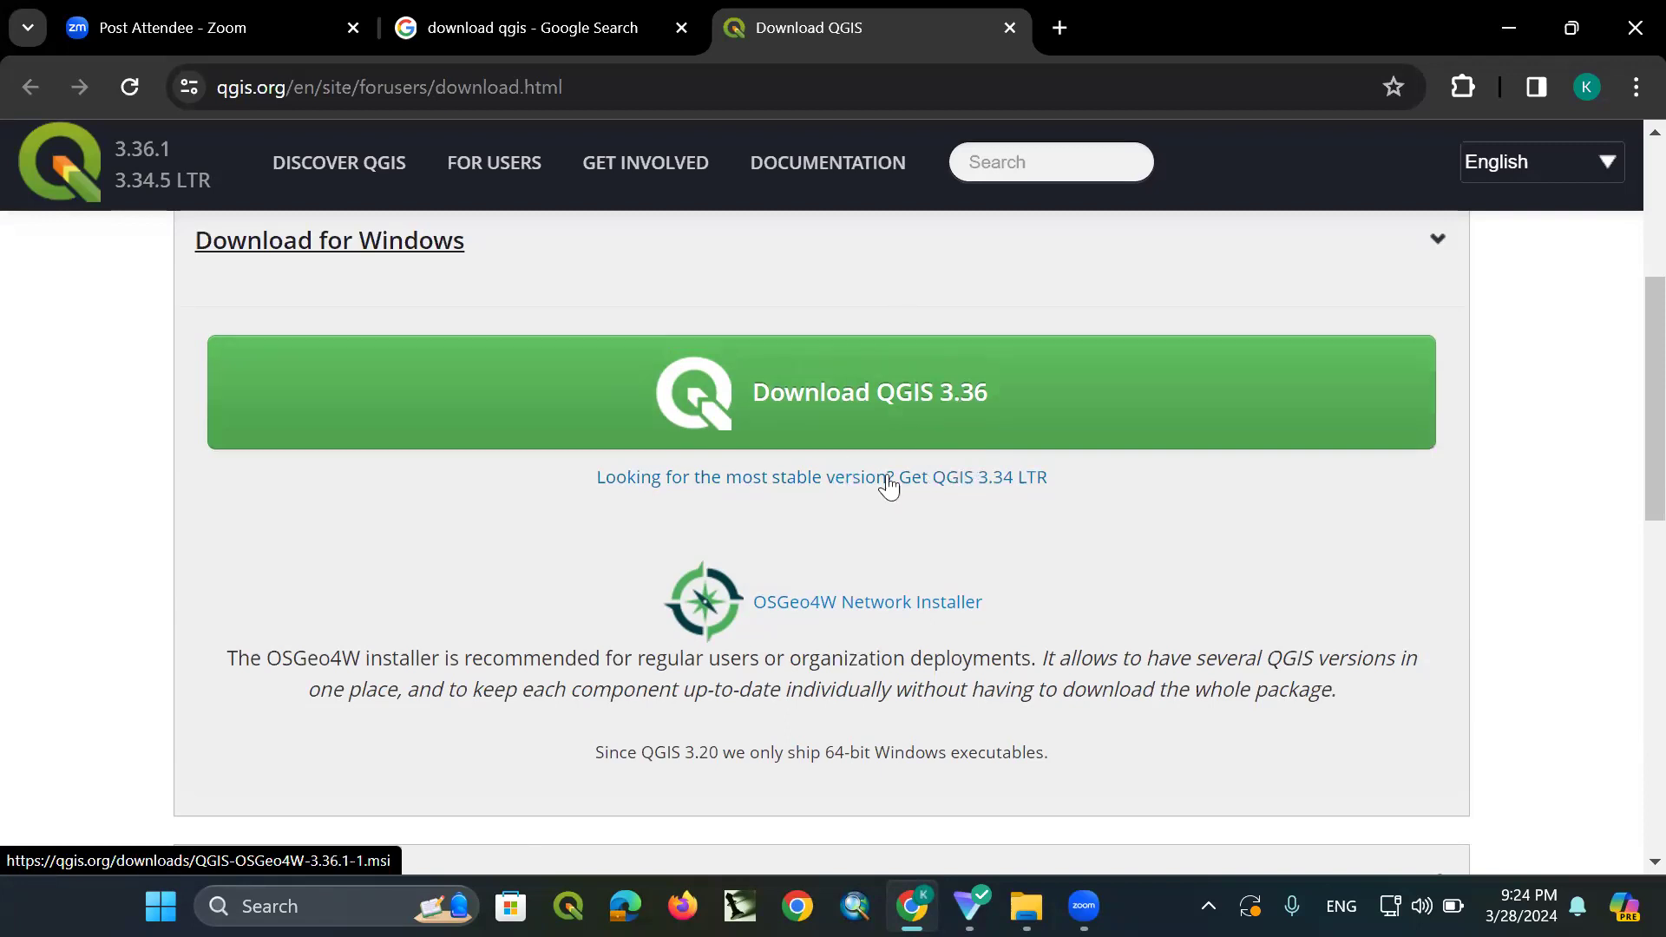
pyautogui.scroll(5, 842, 484)
pyautogui.scroll(-5, 1013, 501)
pyautogui.click(886, 487)
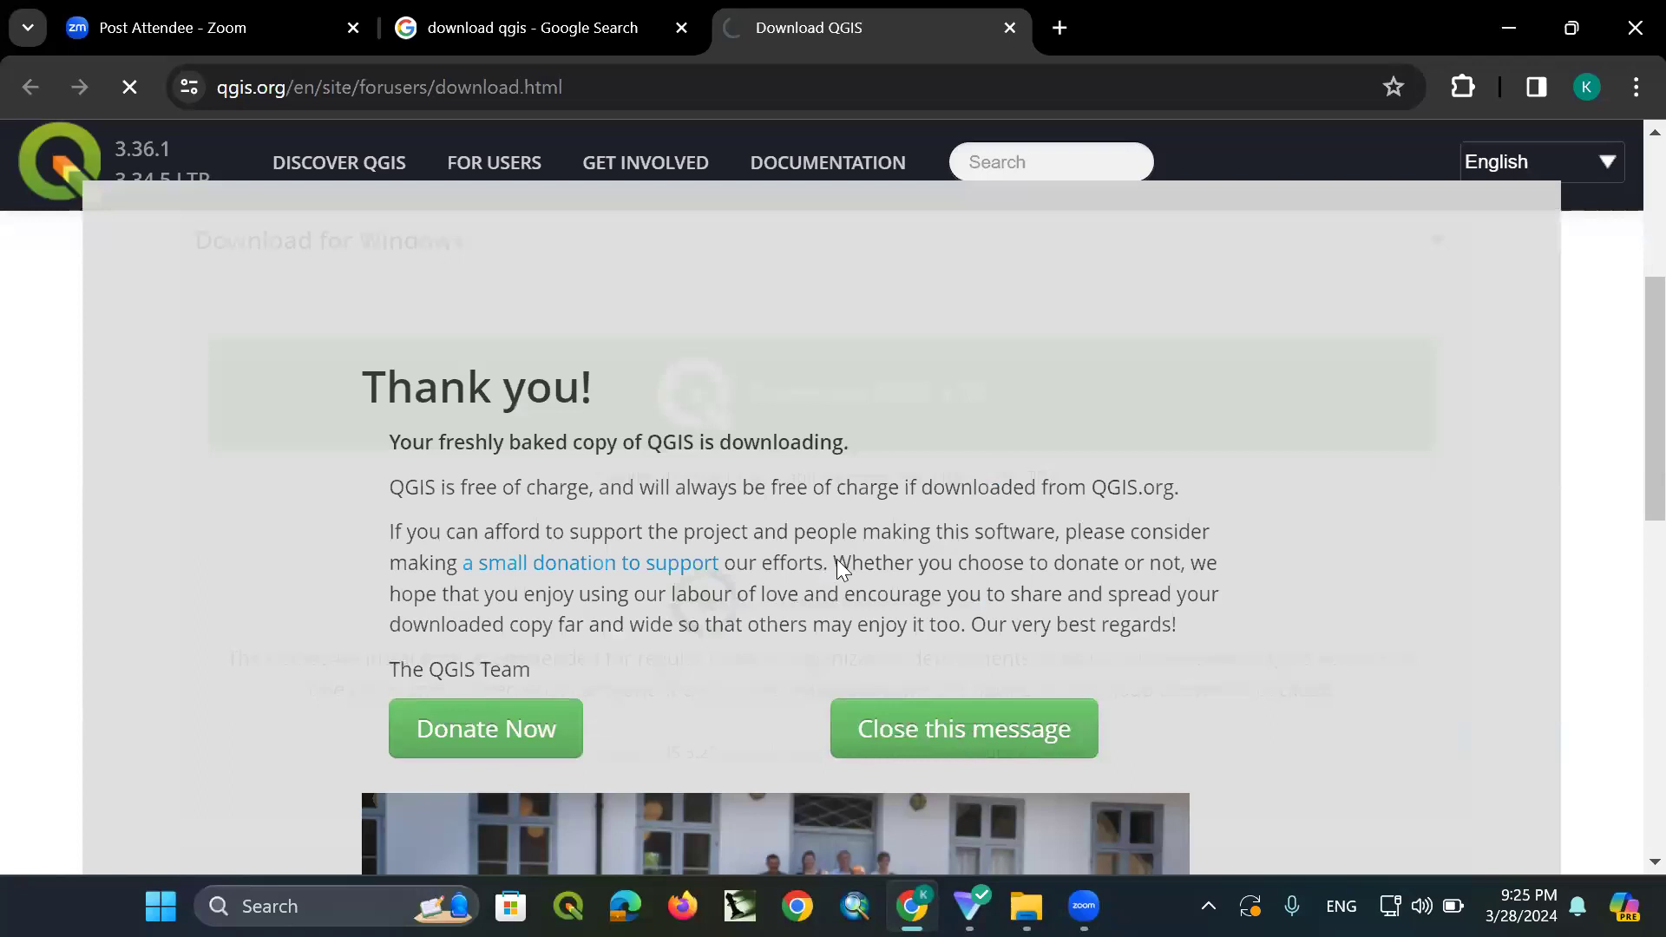
pyautogui.click(878, 498)
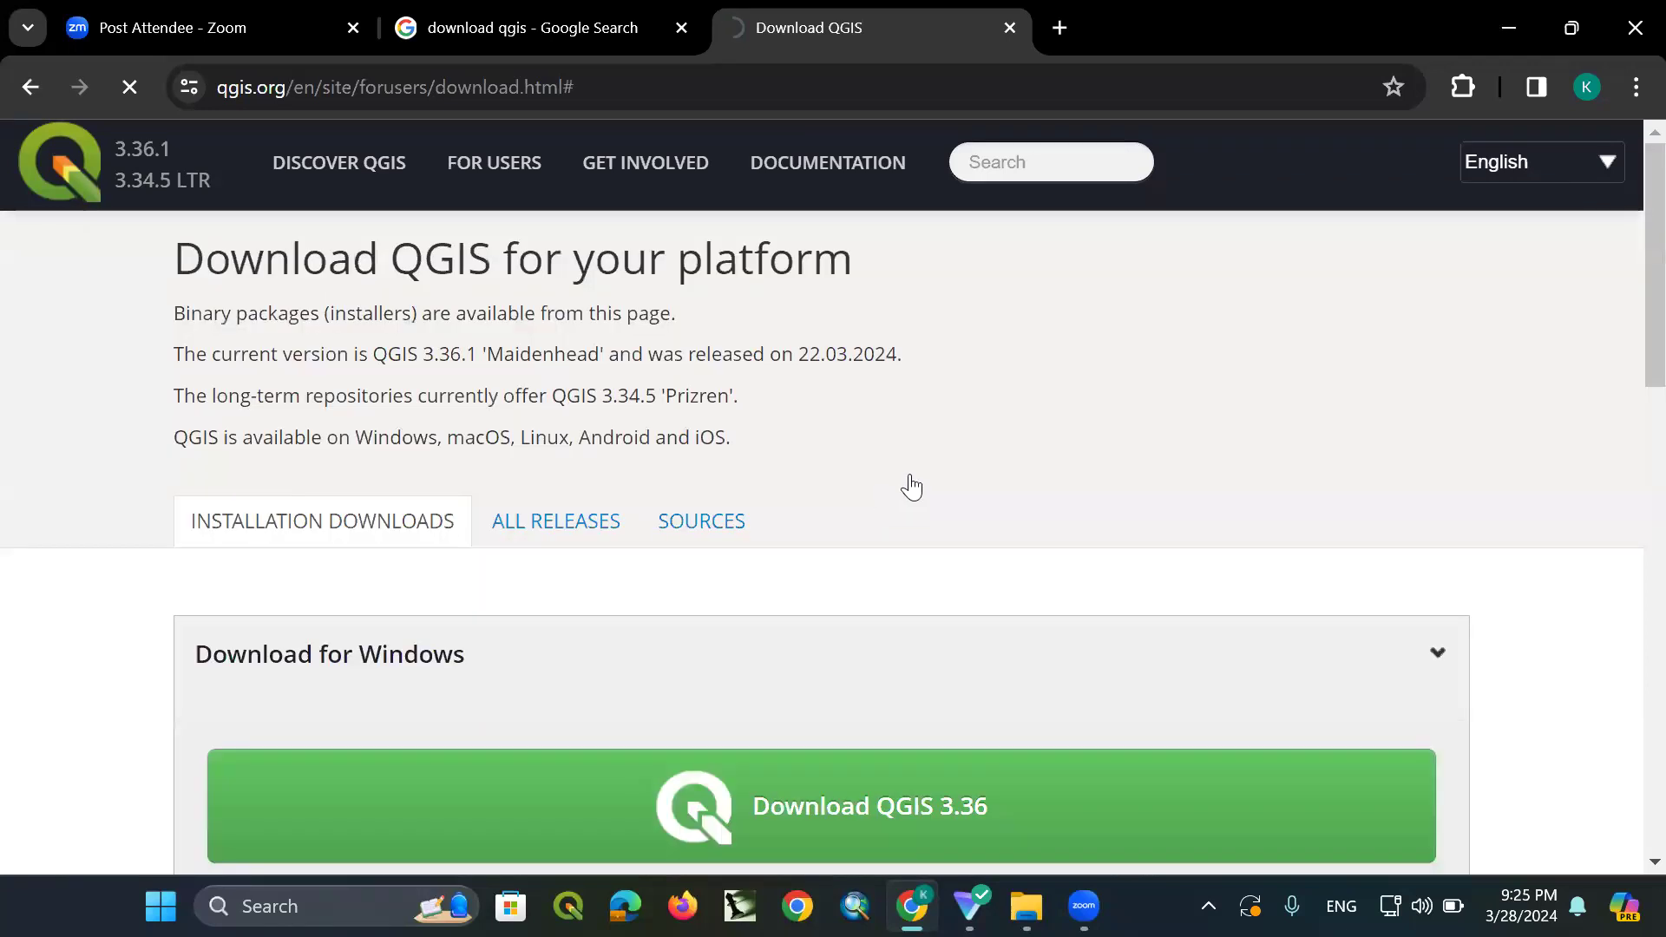
# Compare the QGIS 3.36, QGIS 3.34 LTR and OSGeo4W Network Installer options for Windows
pyautogui.scroll(-5, 599, 636)
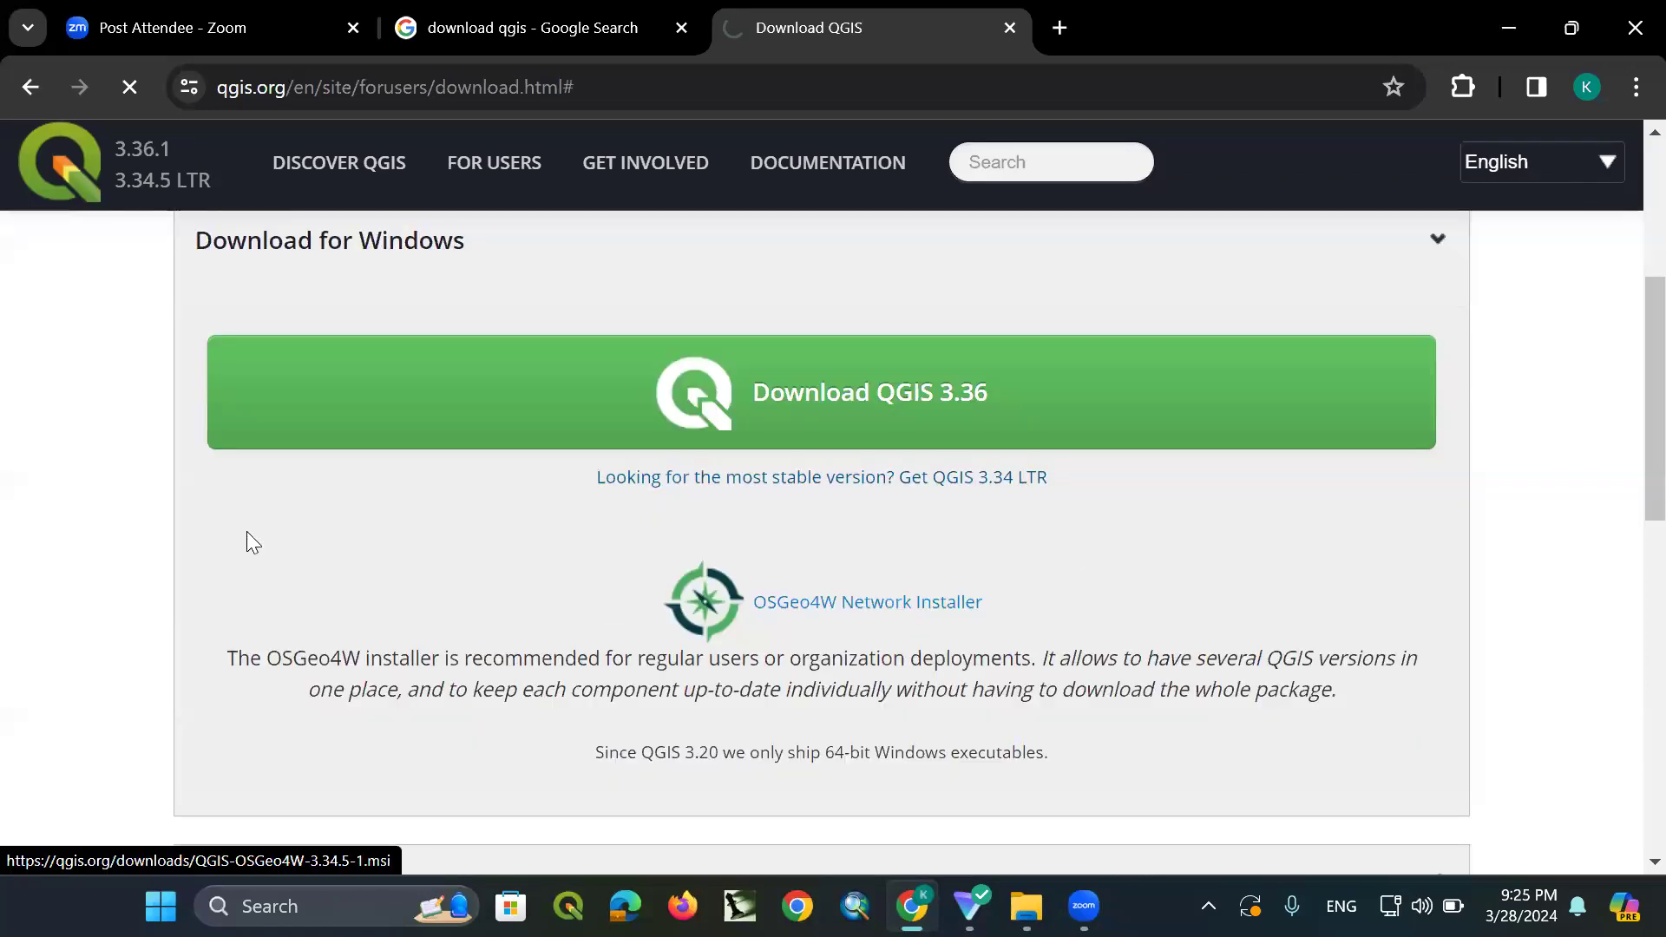
pyautogui.scroll(3, 608, 208)
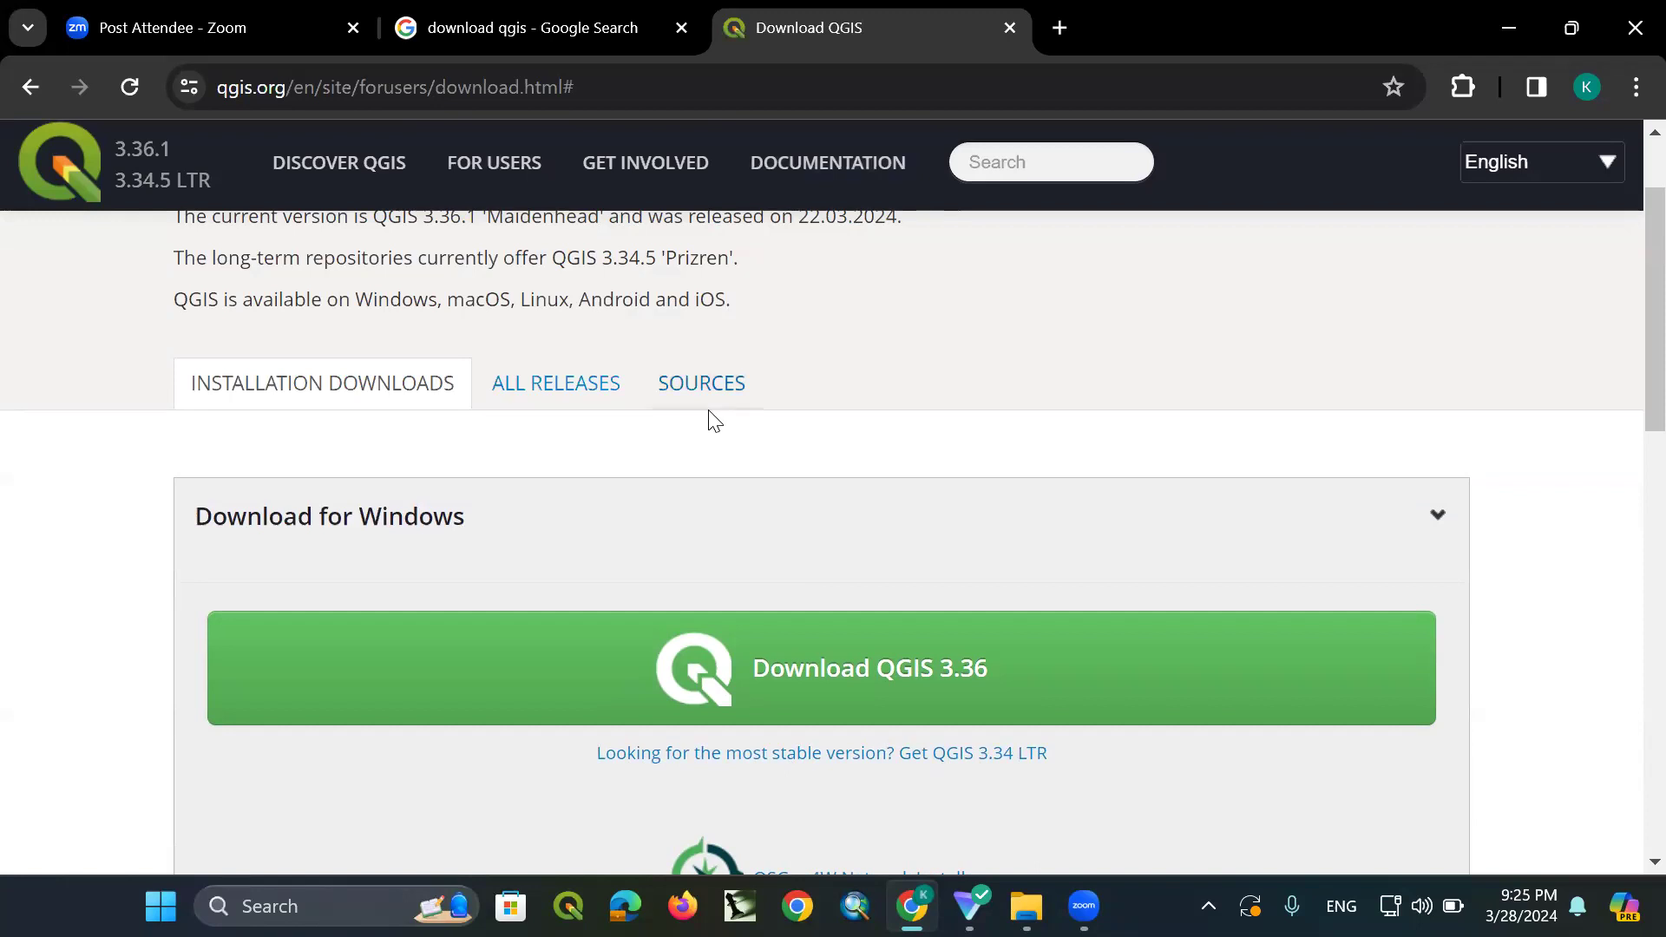
pyautogui.scroll(2, 660, 460)
pyautogui.scroll(-4, 659, 438)
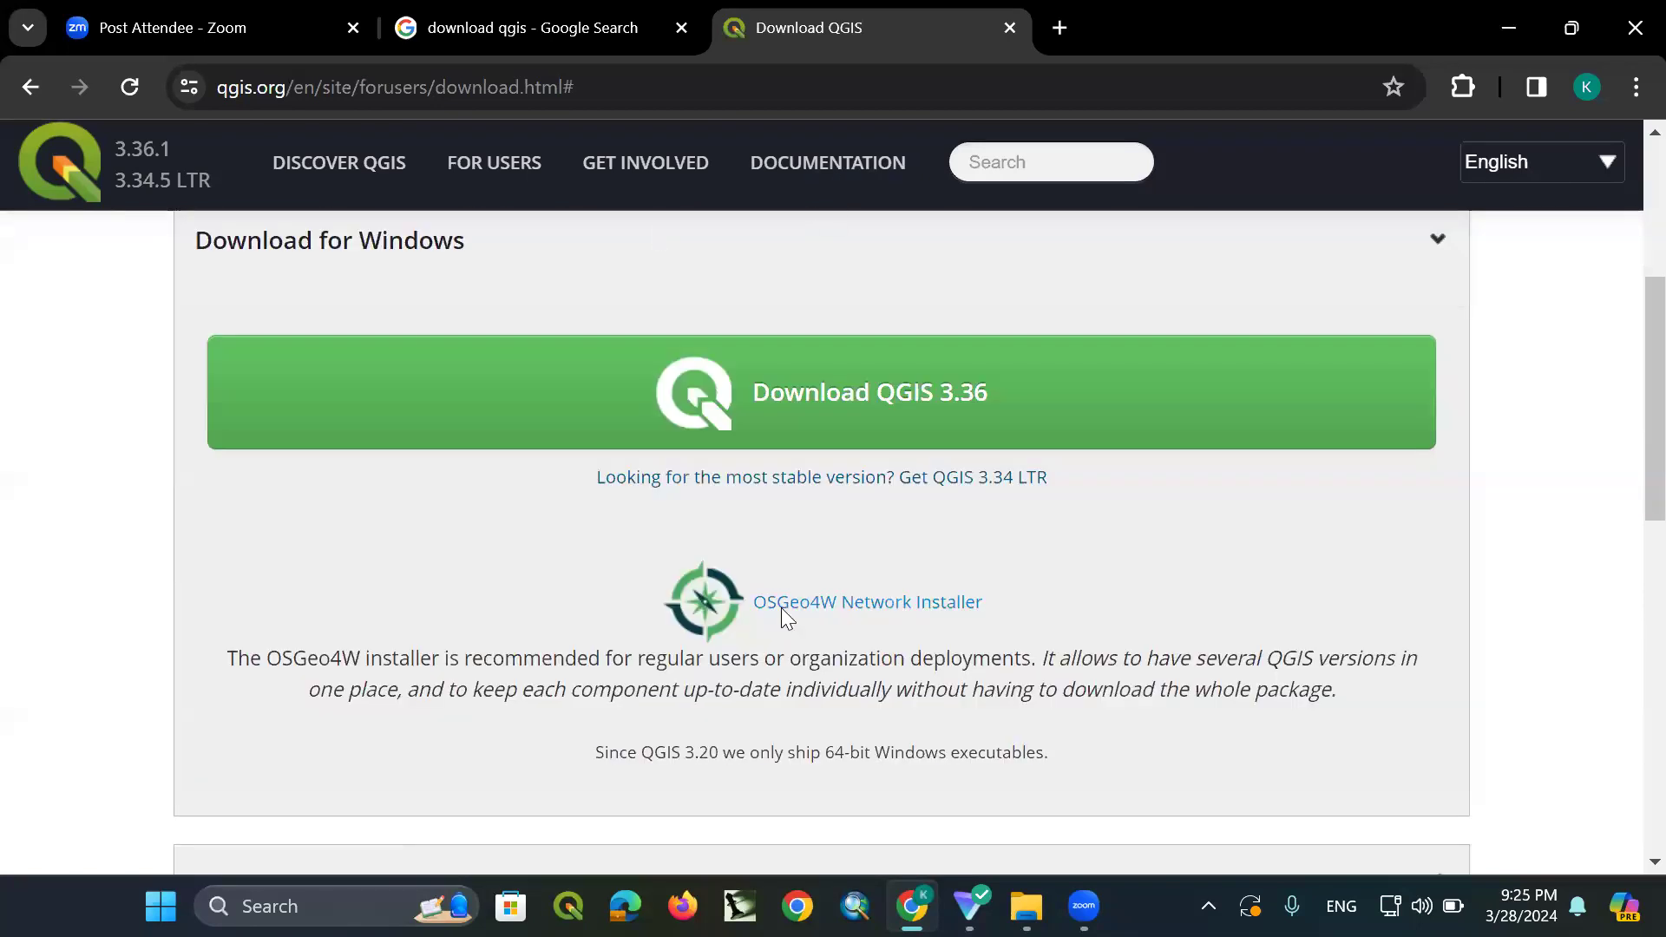
pyautogui.scroll(4, 600, 328)
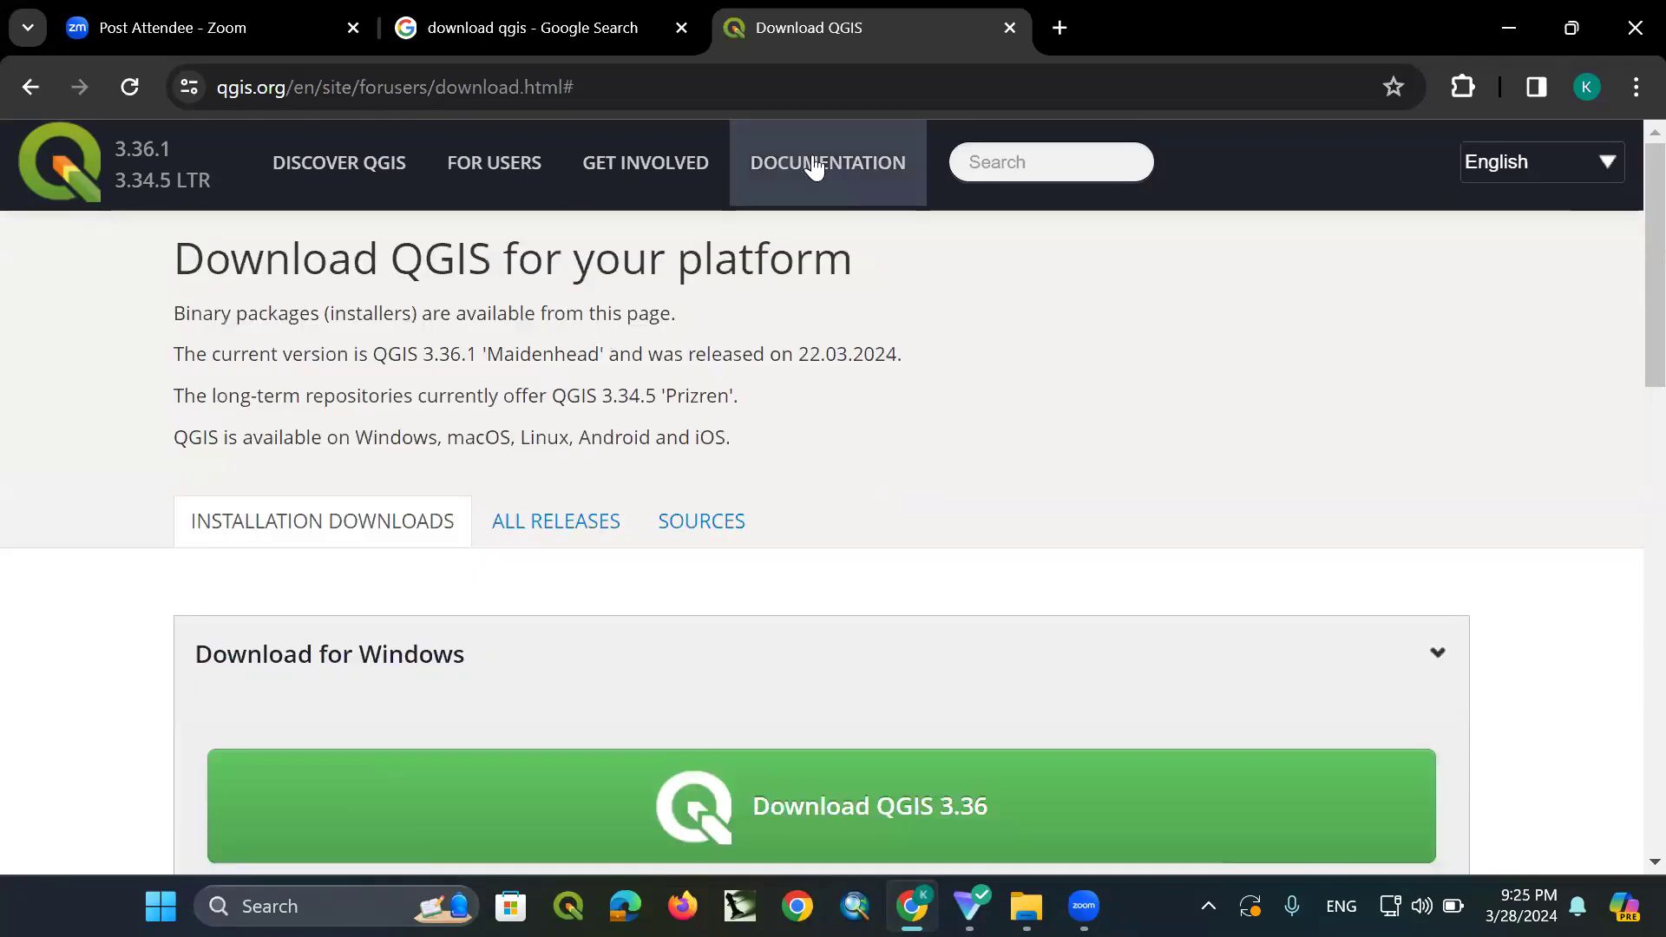
pyautogui.scroll(-3, 824, 178)
pyautogui.scroll(3, 811, 192)
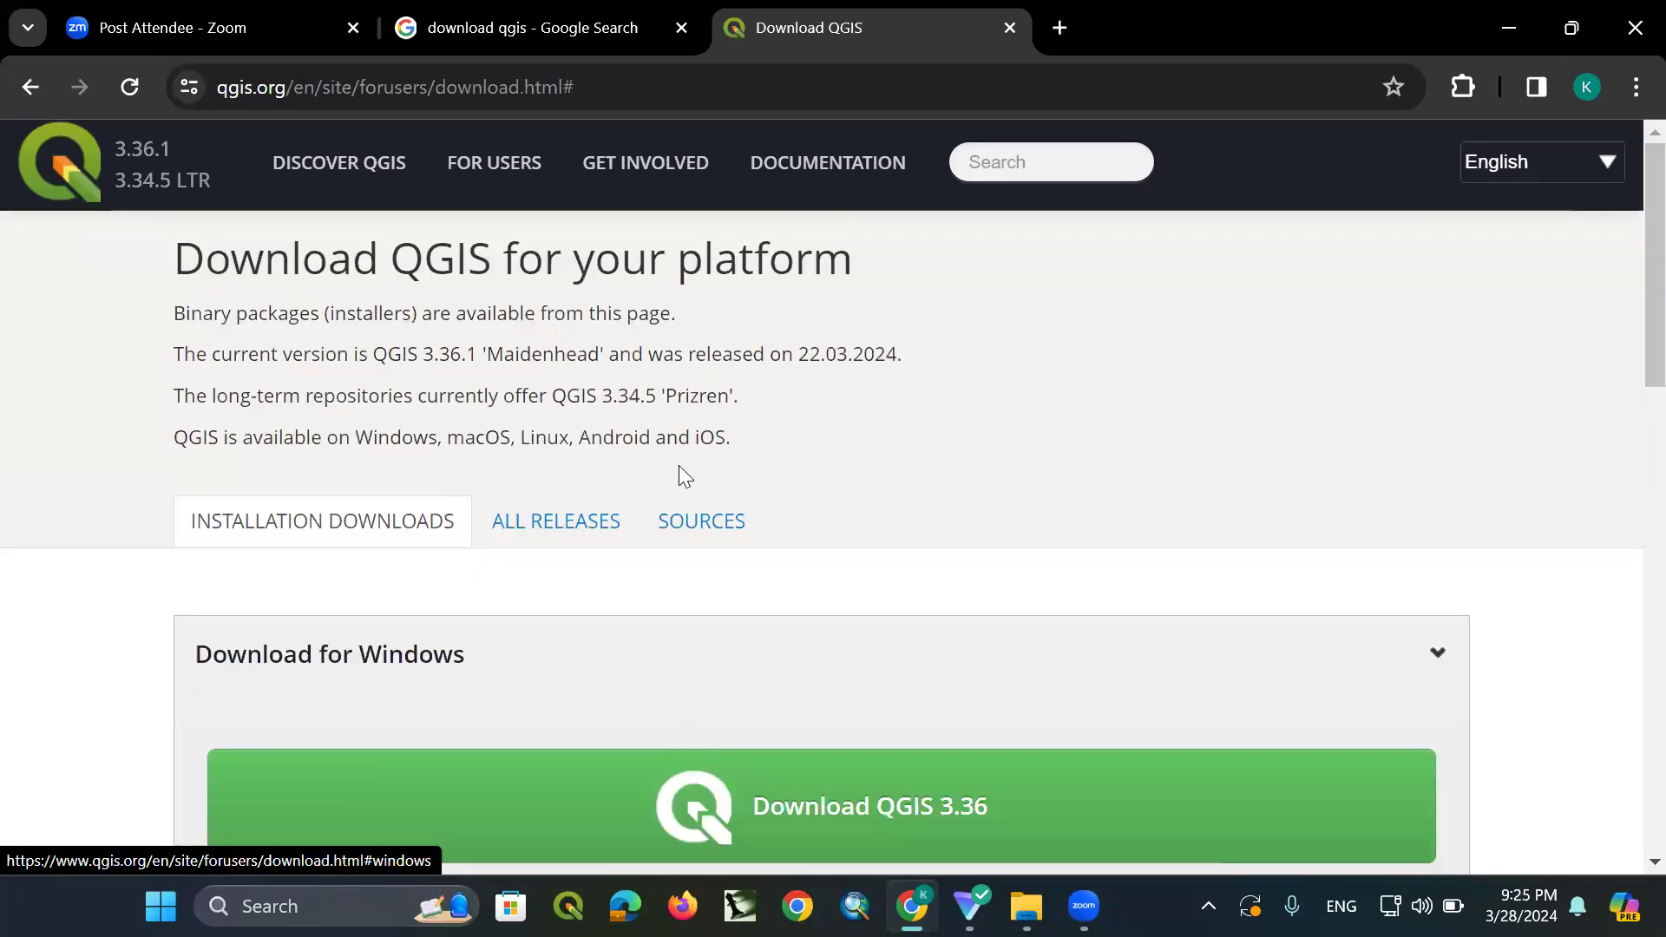
pyautogui.scroll(-3, 624, 405)
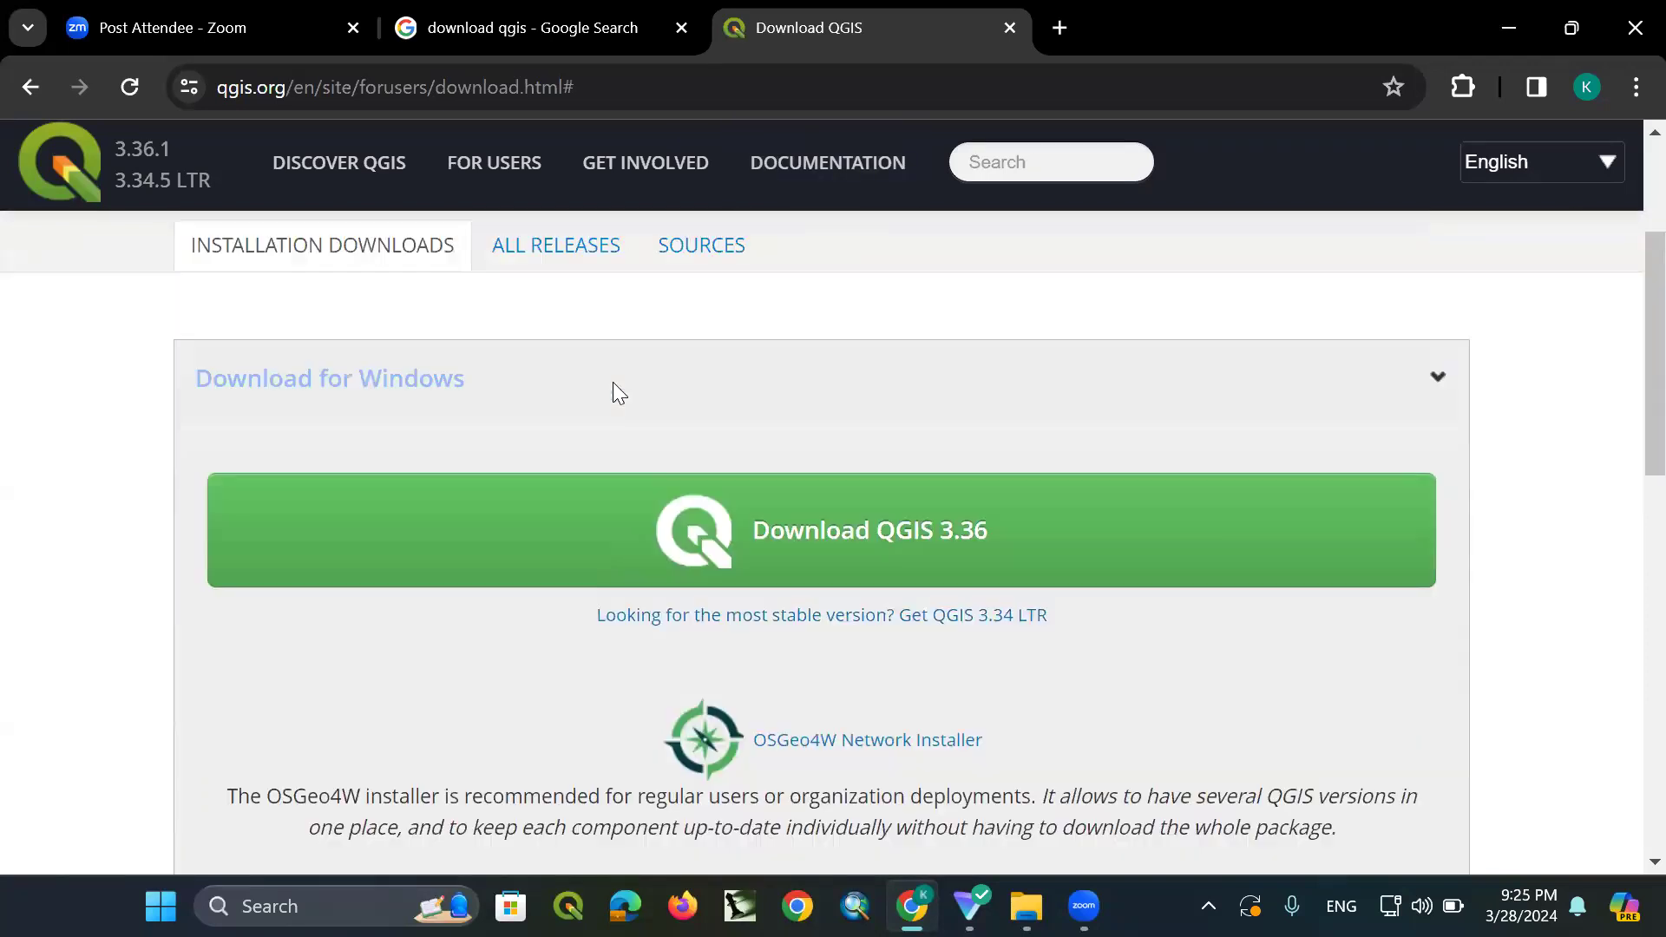
# Start downloading the QGIS-OSGeo4W-3.34.5-1.msi installer into Downloads\Programs with the download manager
pyautogui.click(1012, 425)
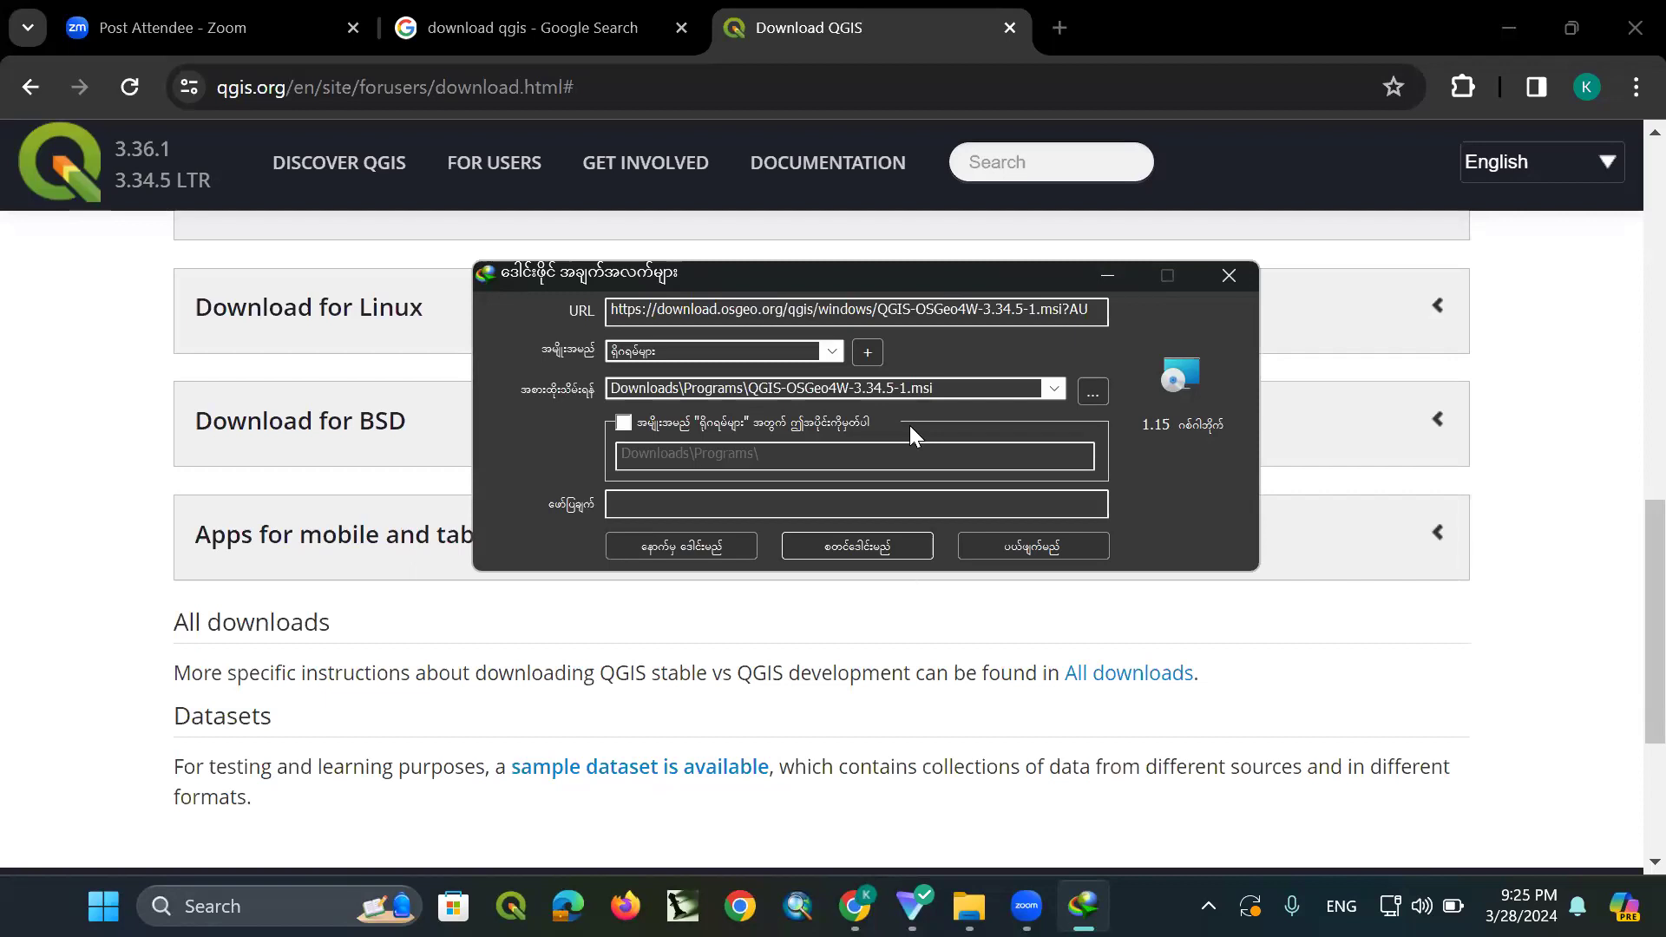
pyautogui.click(899, 552)
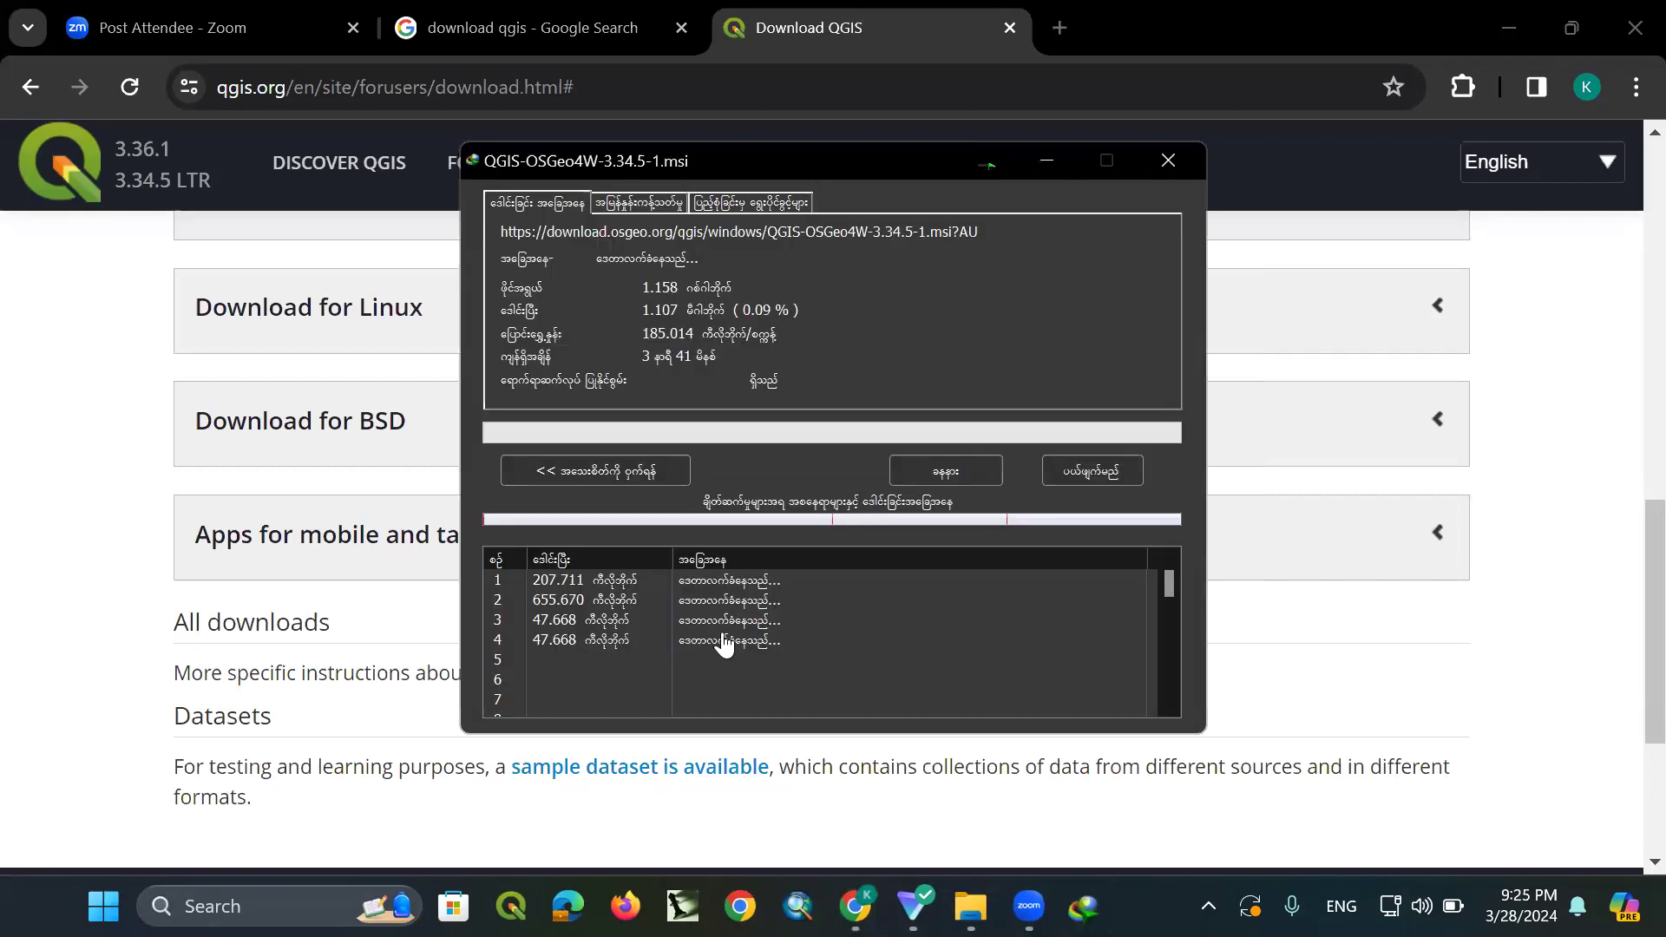
# Open the QGIS documentation page from the site header and put the download progress window out of the way
pyautogui.scroll(5, 767, 577)
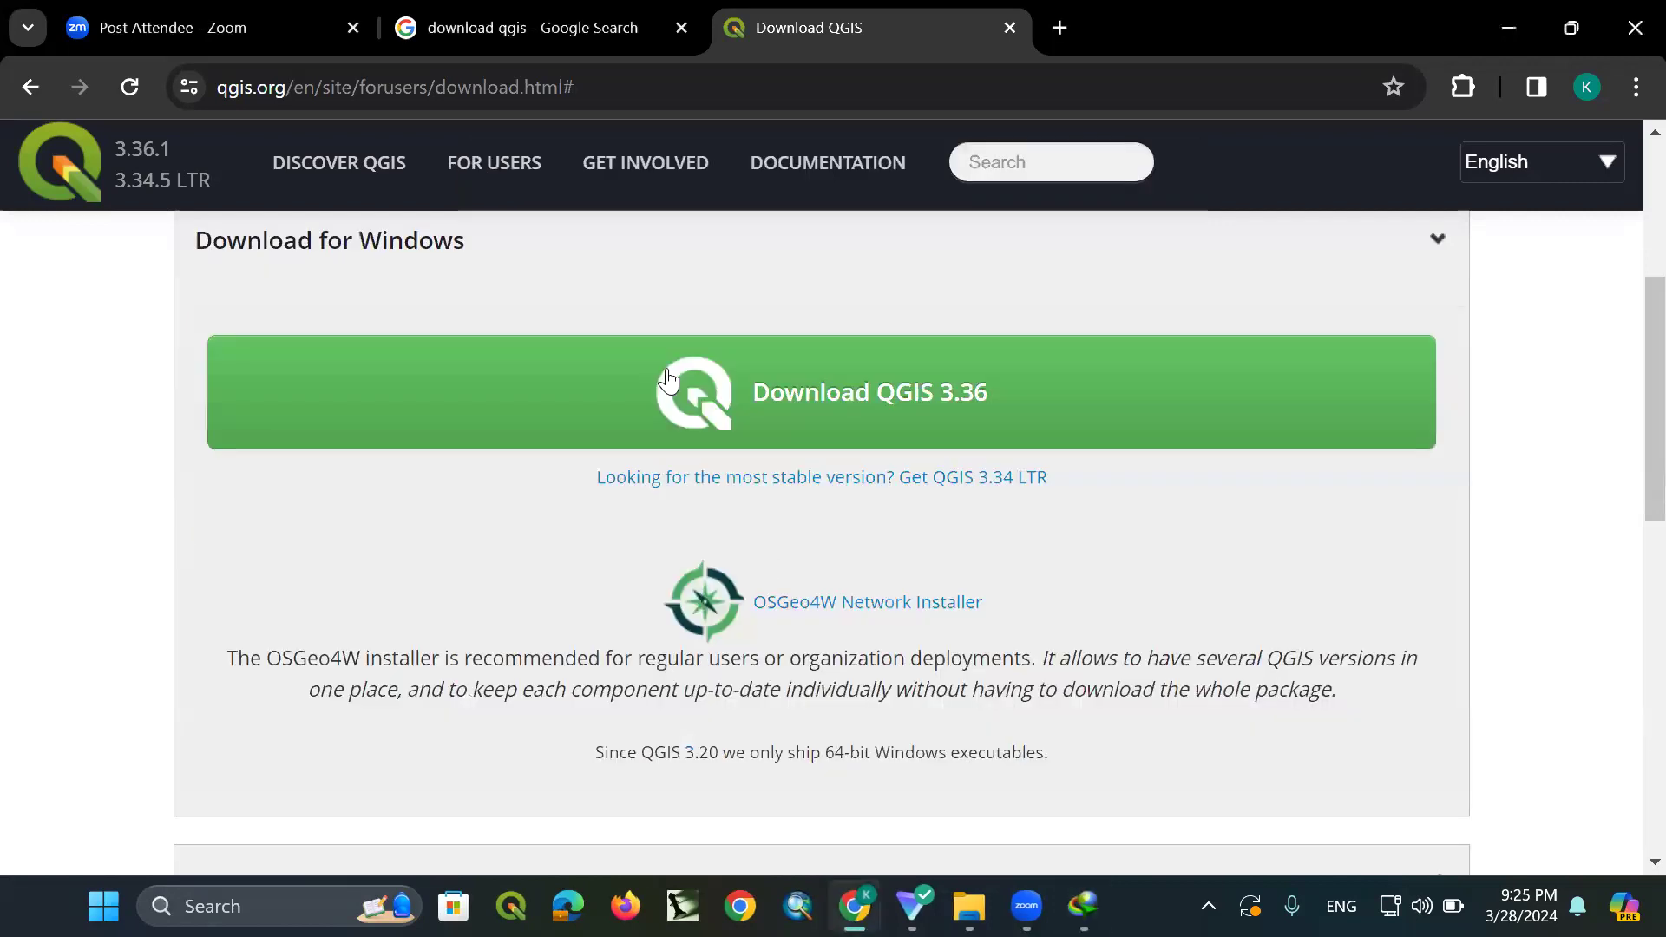
pyautogui.scroll(10, 729, 468)
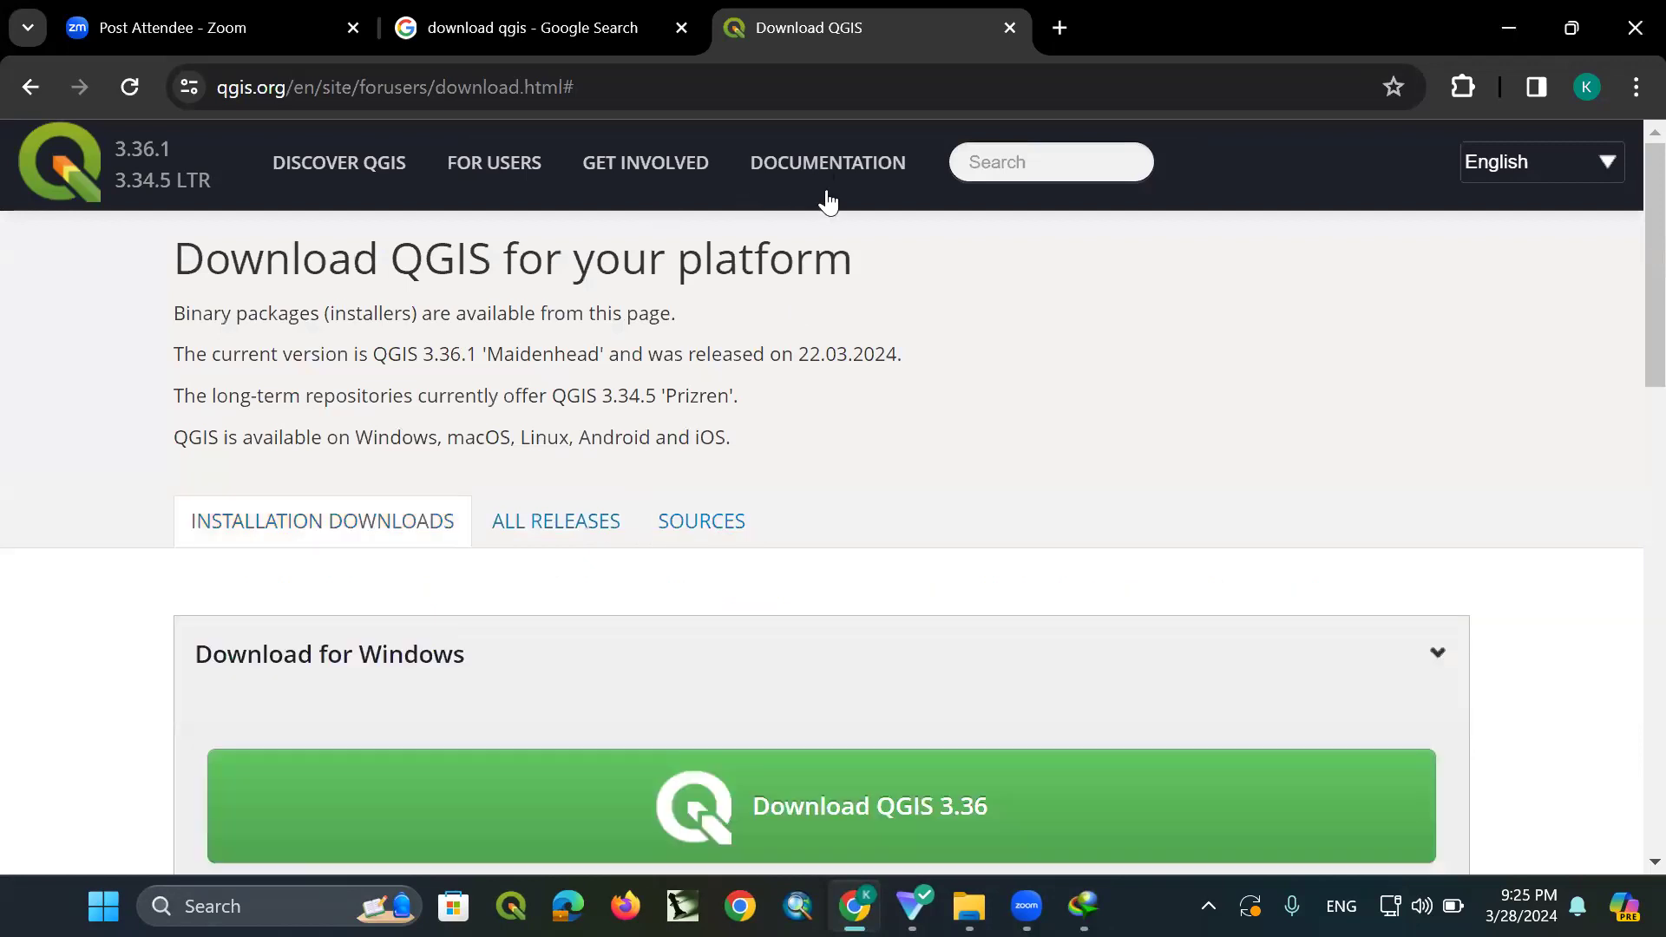
pyautogui.click(827, 163)
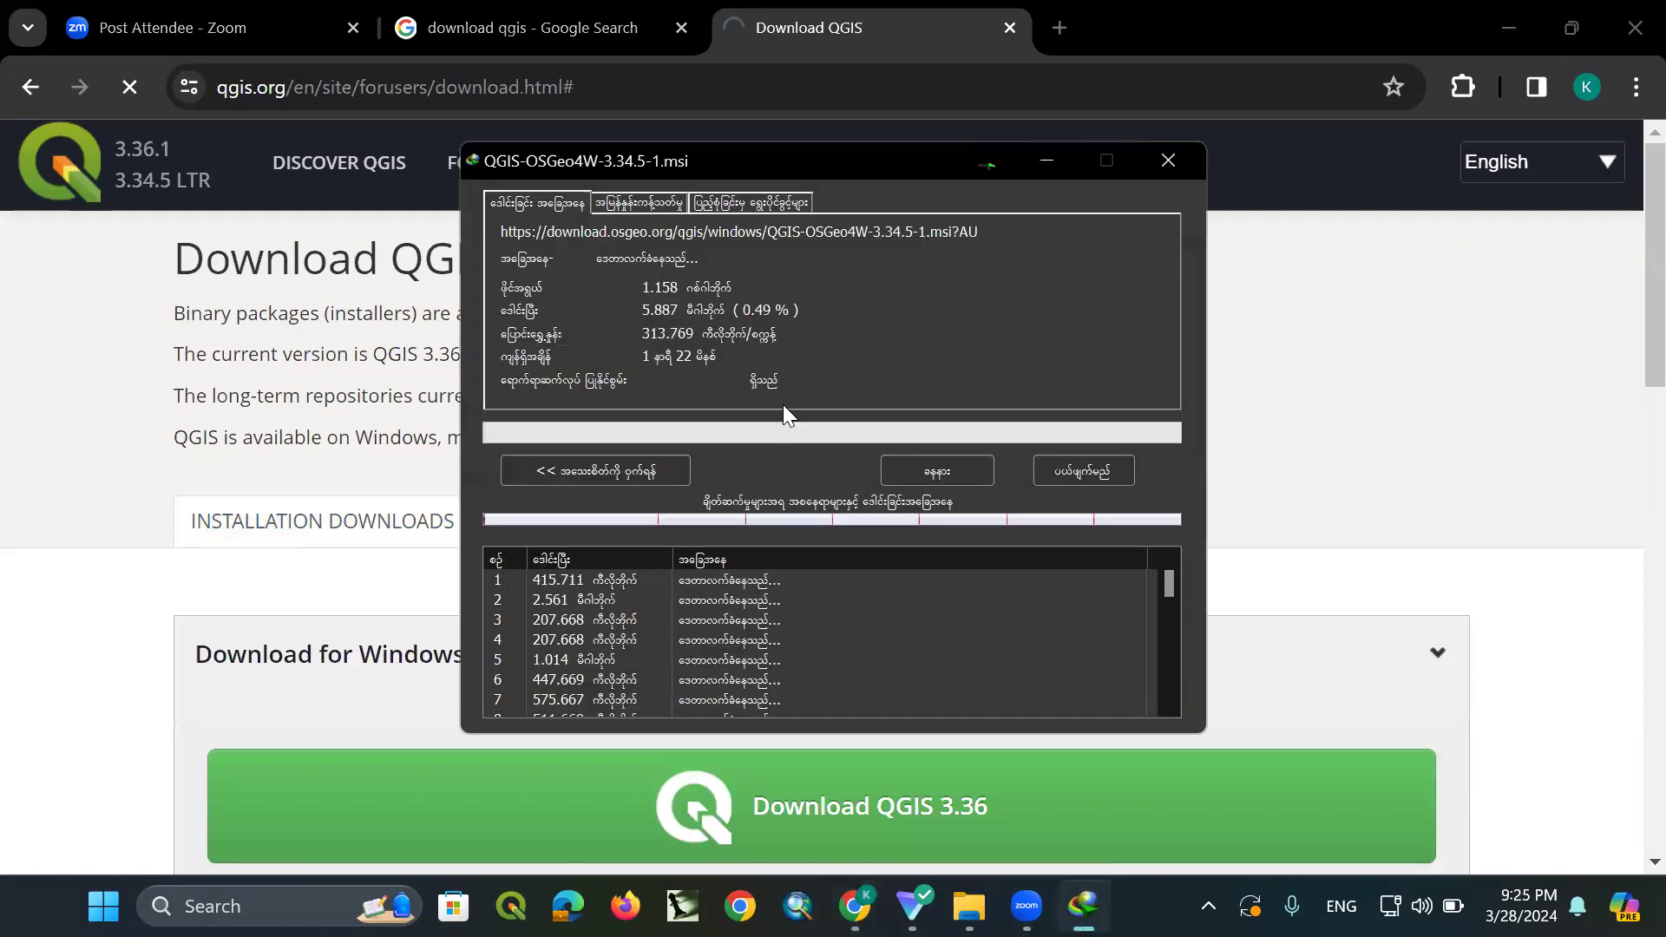
pyautogui.click(701, 468)
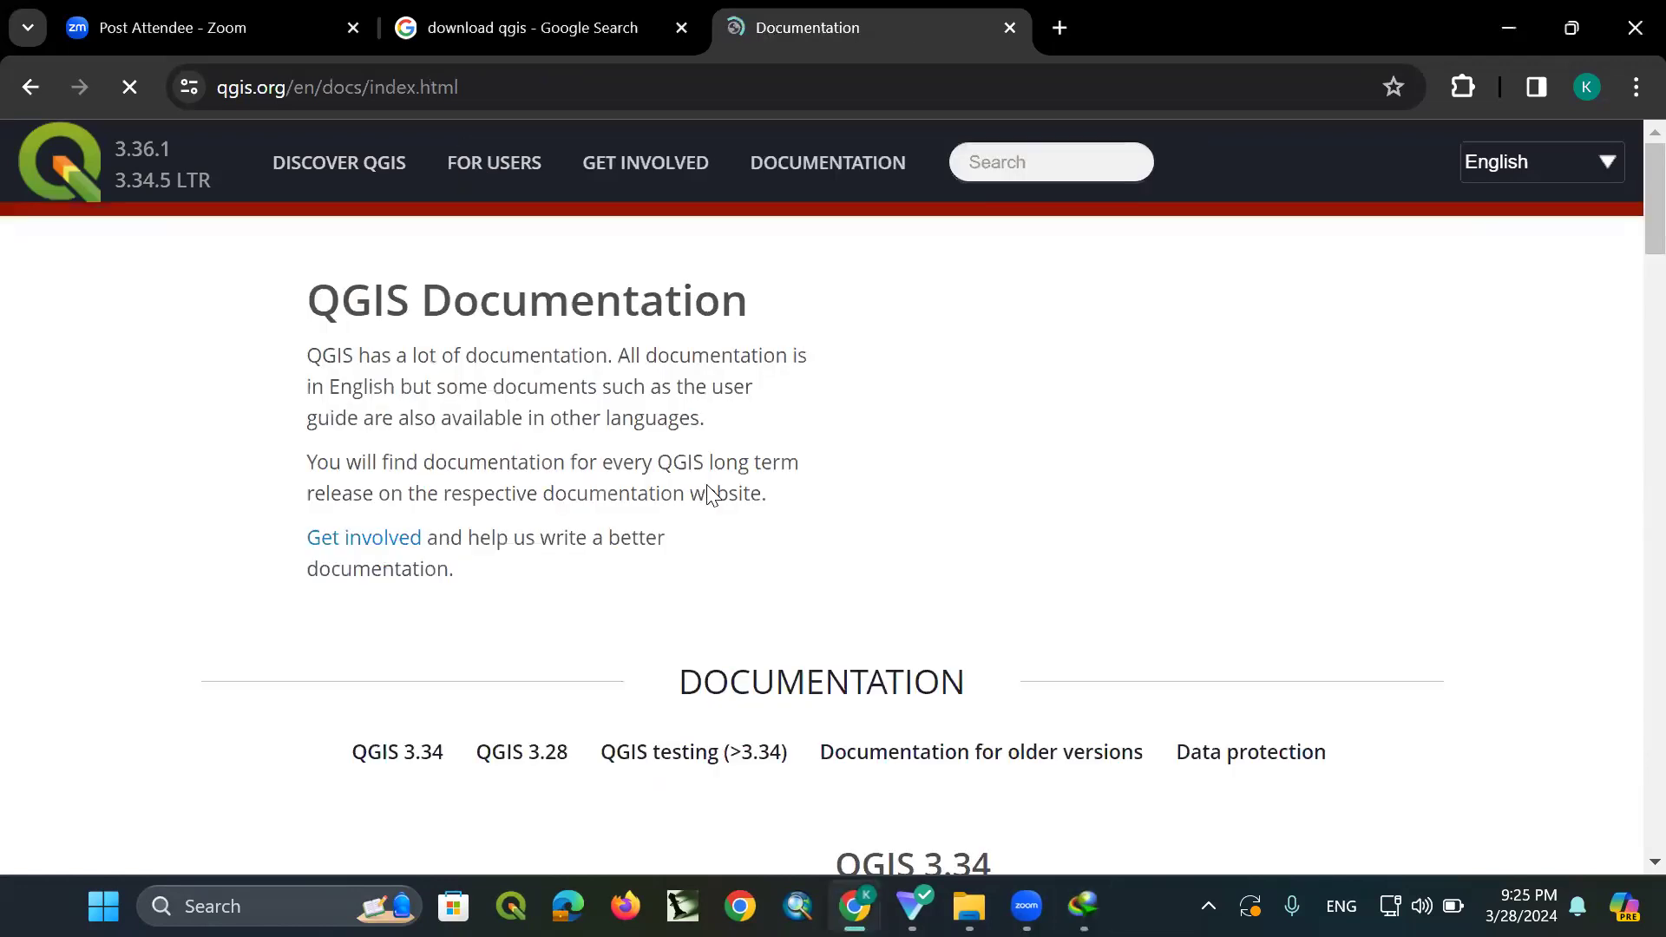
# Review the QGIS 3.34 documentation links for users, documentation writers, developers and manual downloads
pyautogui.scroll(-3, 757, 518)
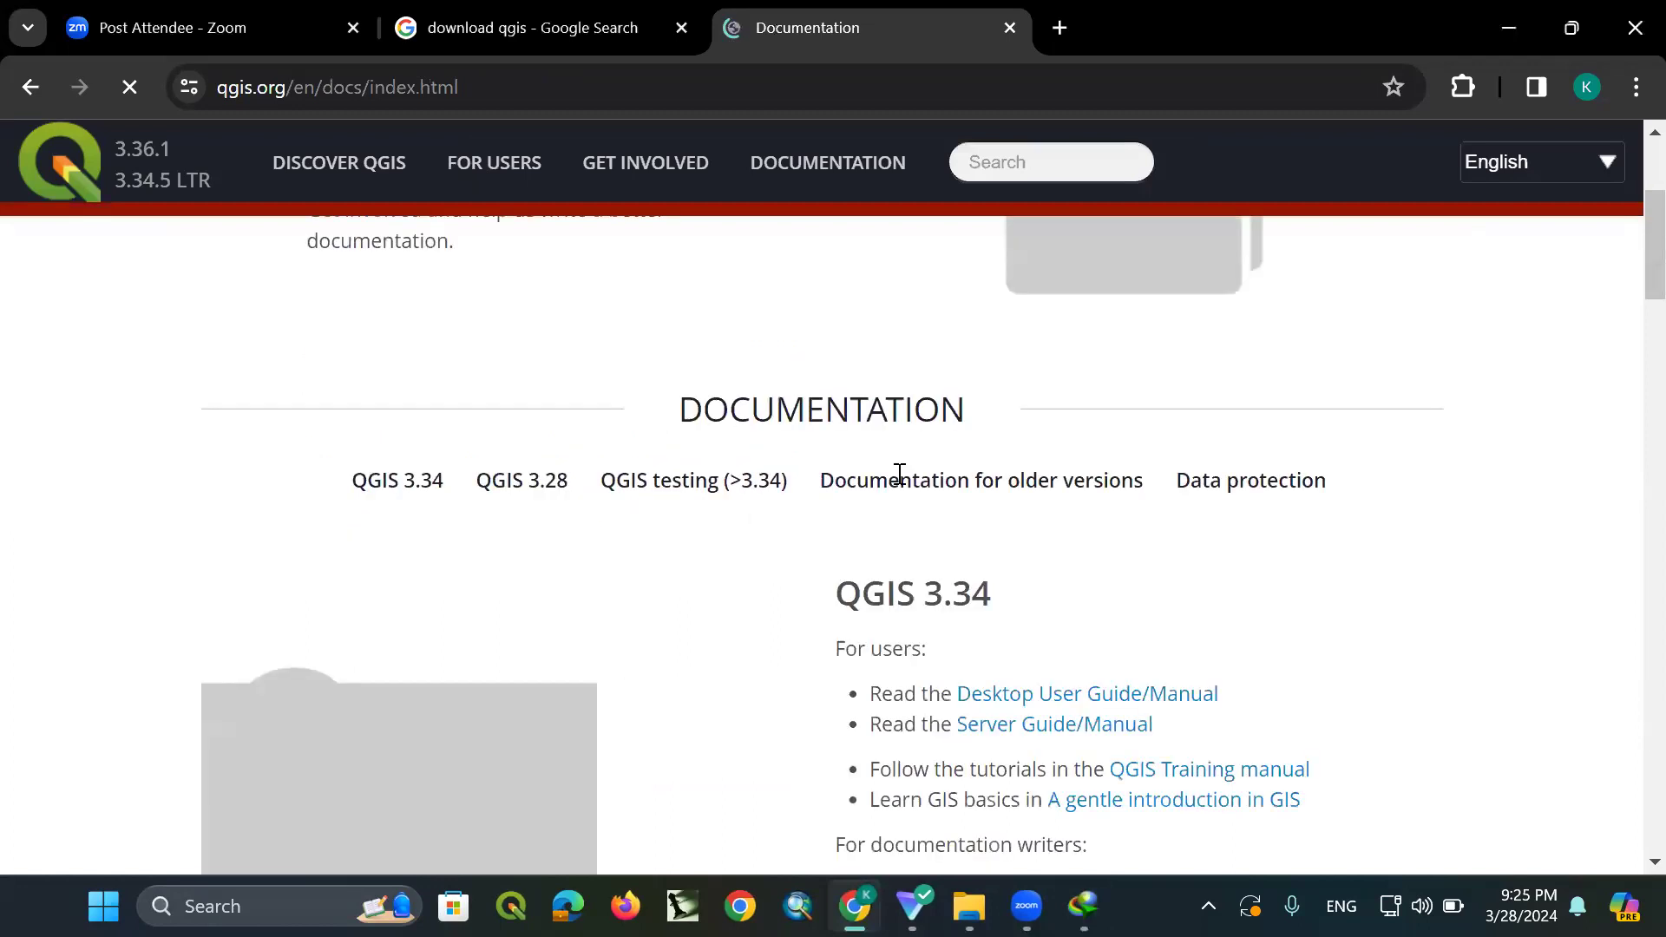
pyautogui.scroll(-4, 900, 474)
pyautogui.scroll(1, 891, 442)
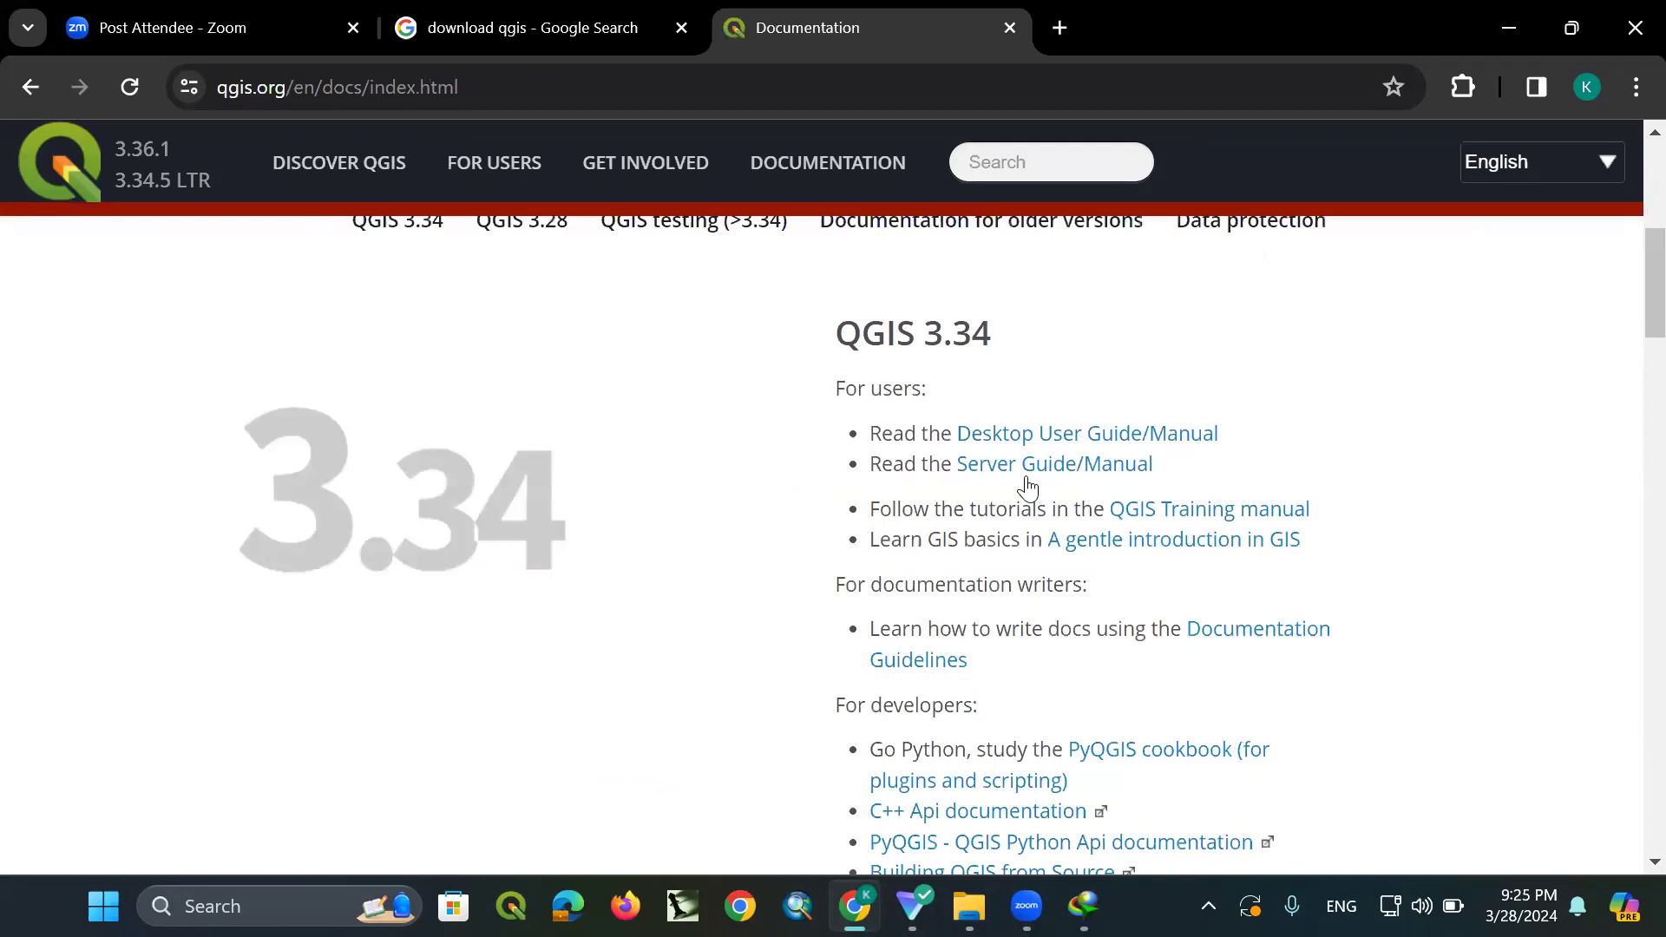
pyautogui.scroll(-1, 1095, 486)
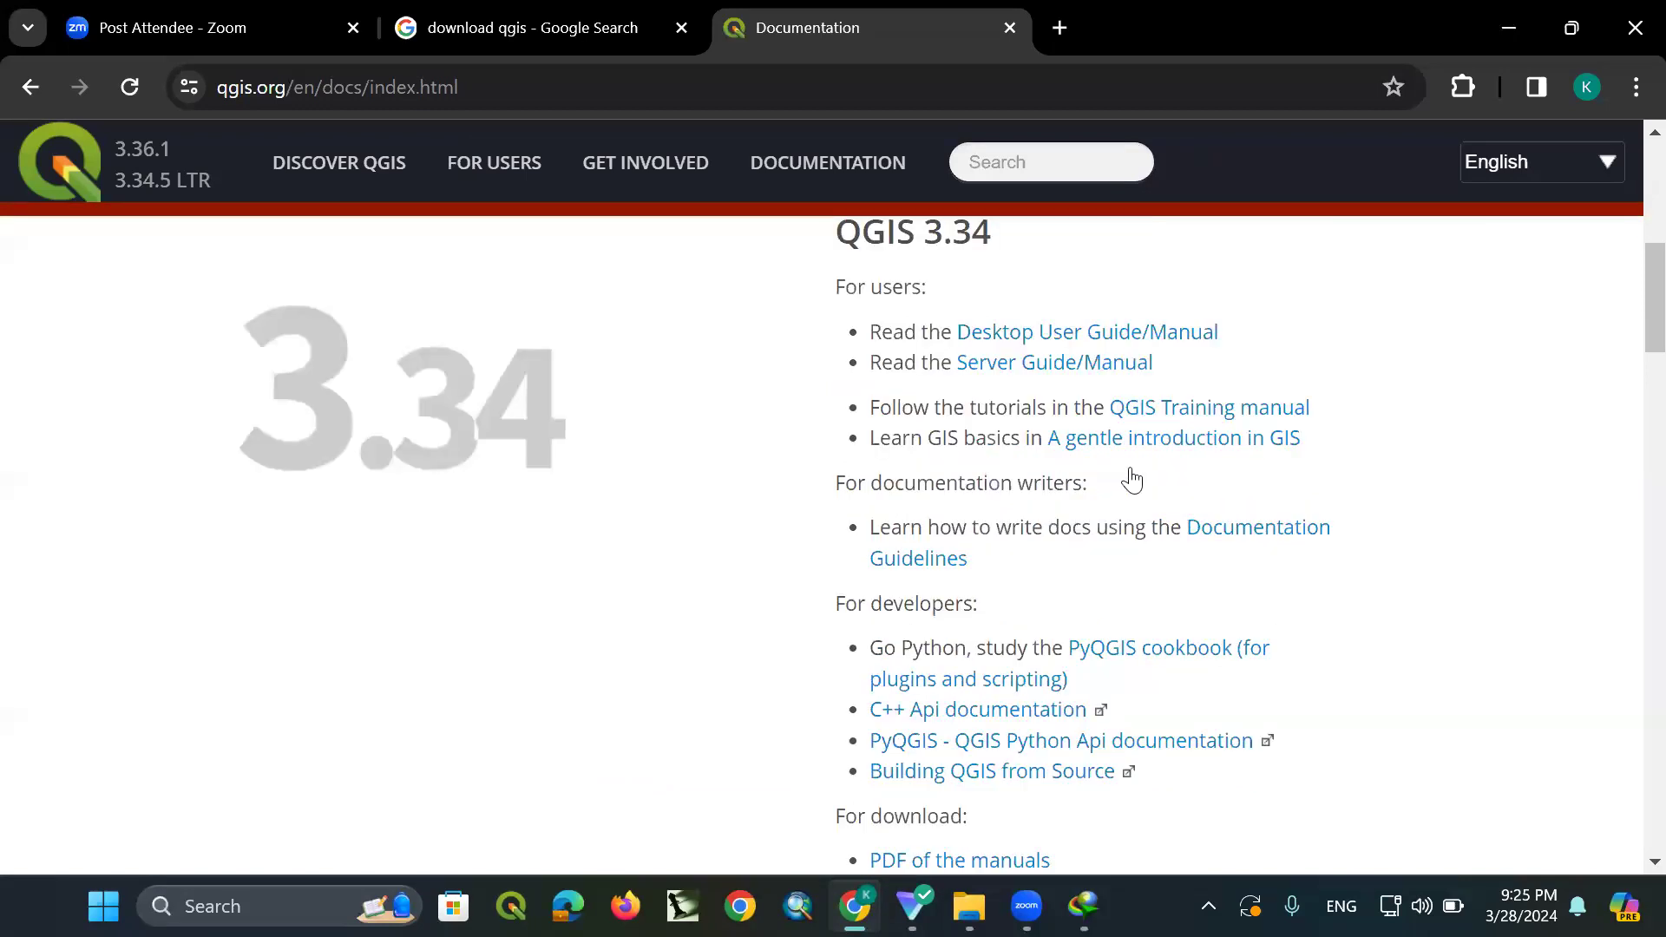
pyautogui.scroll(2, 1131, 477)
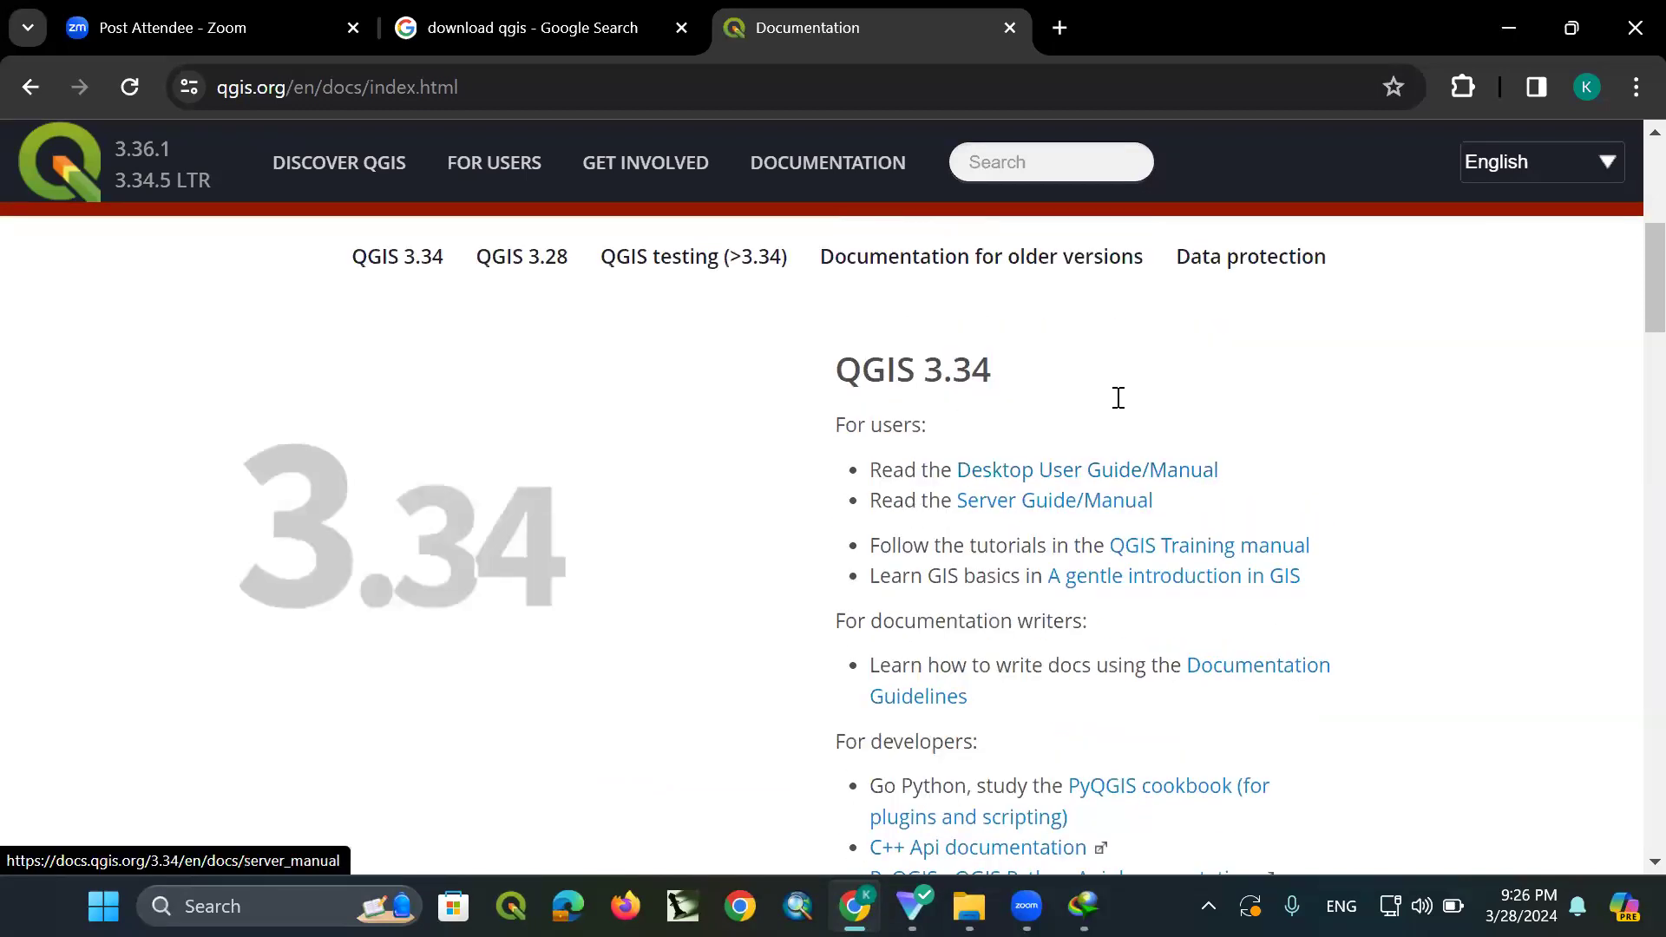
pyautogui.scroll(-2, 997, 472)
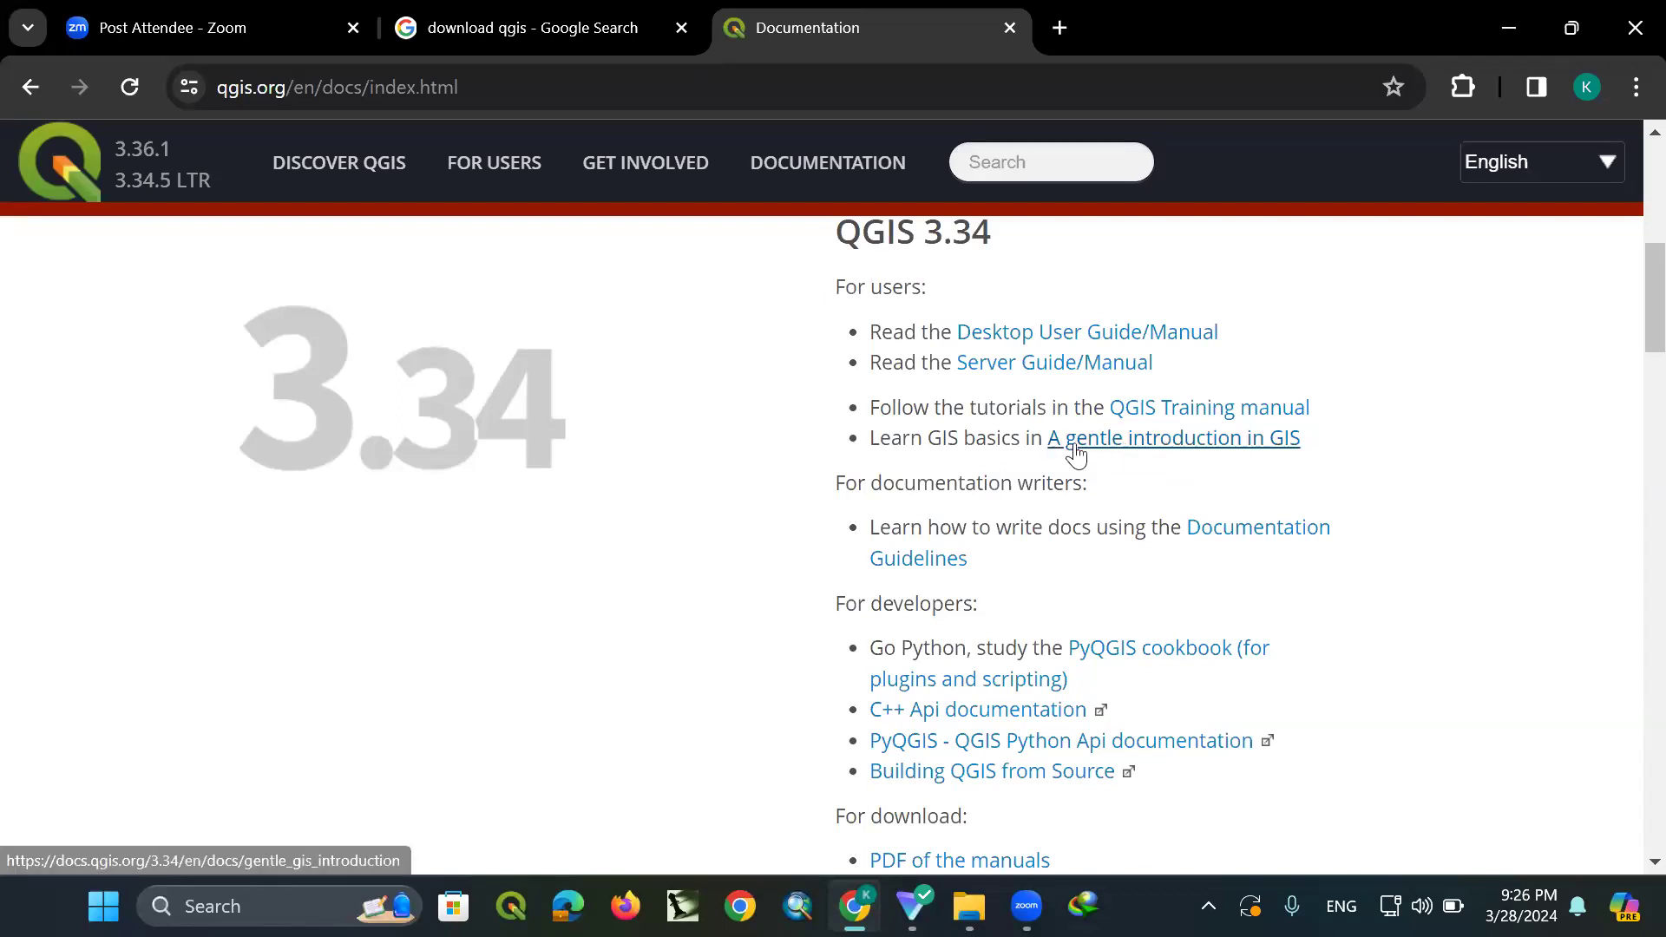
pyautogui.scroll(-1, 1177, 484)
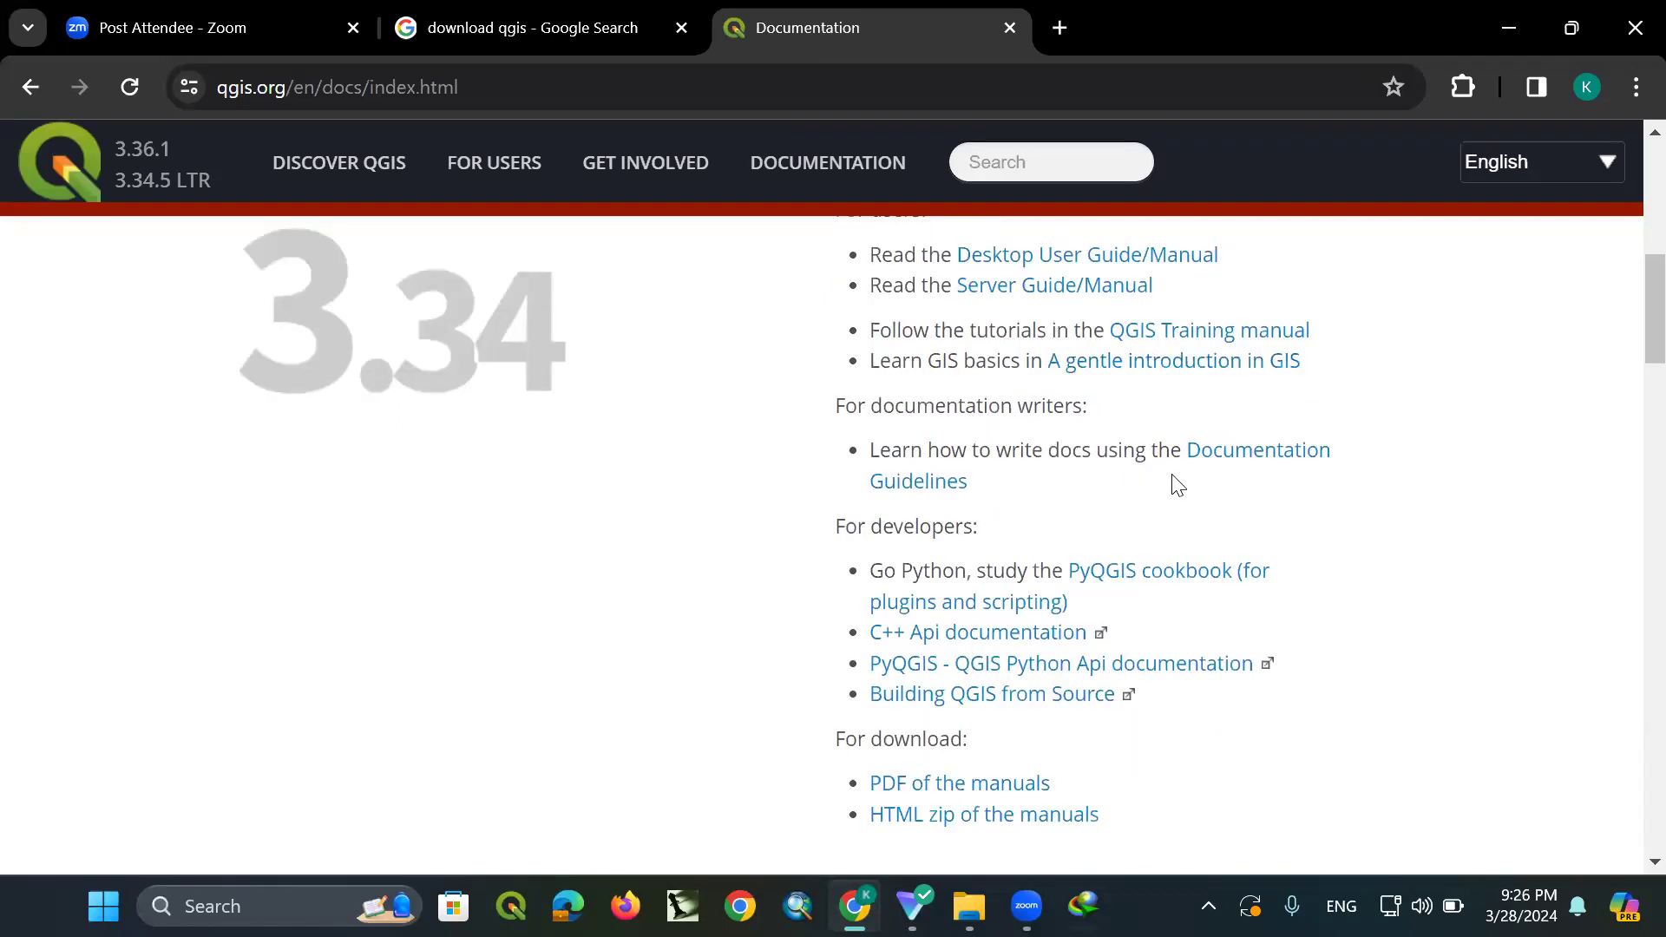
pyautogui.scroll(-1, 1177, 484)
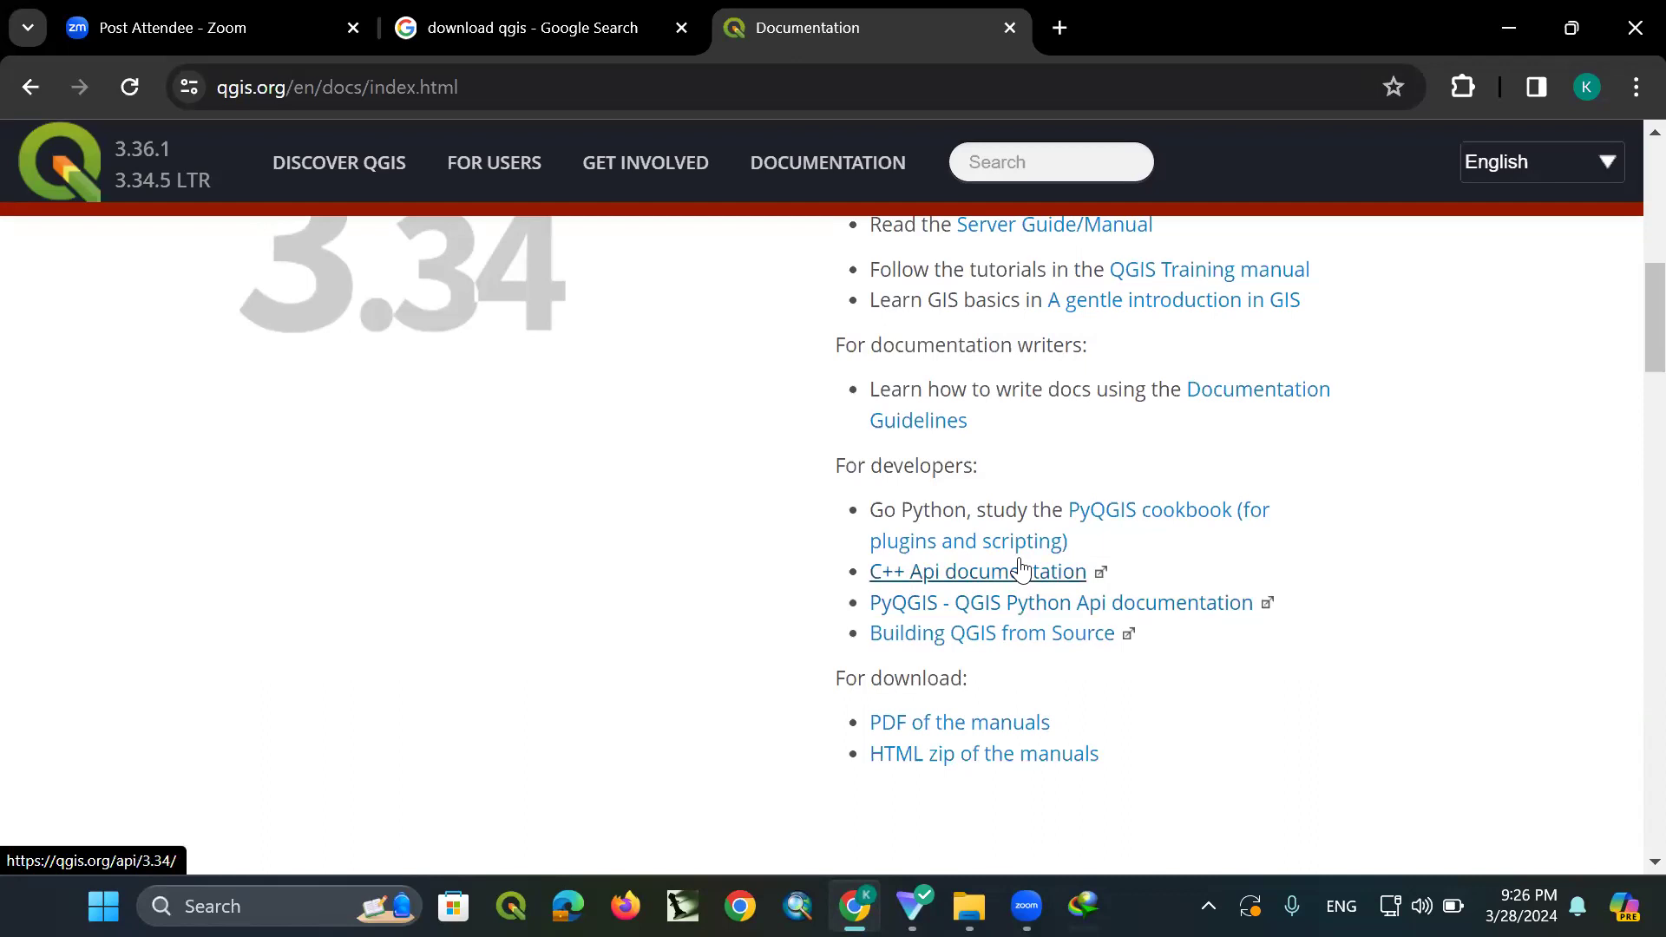
# Open the QGIS 3.34 Desktop User Guide/Manual in a new browser tab and check on its loading
pyautogui.scroll(3, 1169, 360)
pyautogui.scroll(-2, 1093, 333)
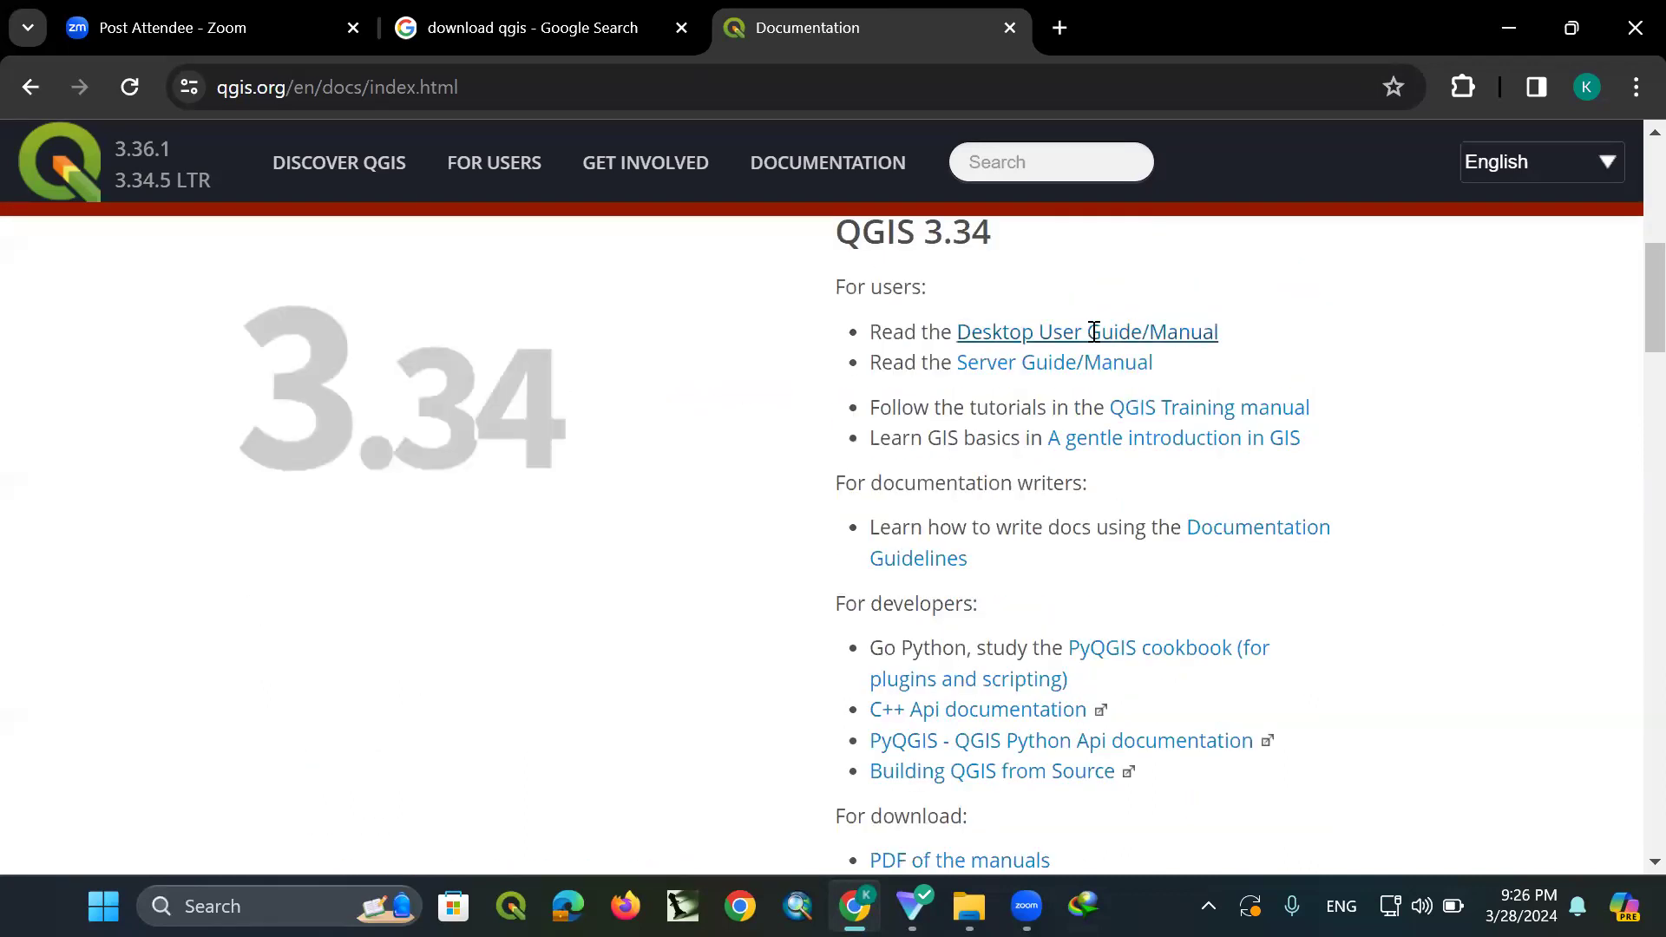
pyautogui.rightClick(967, 489)
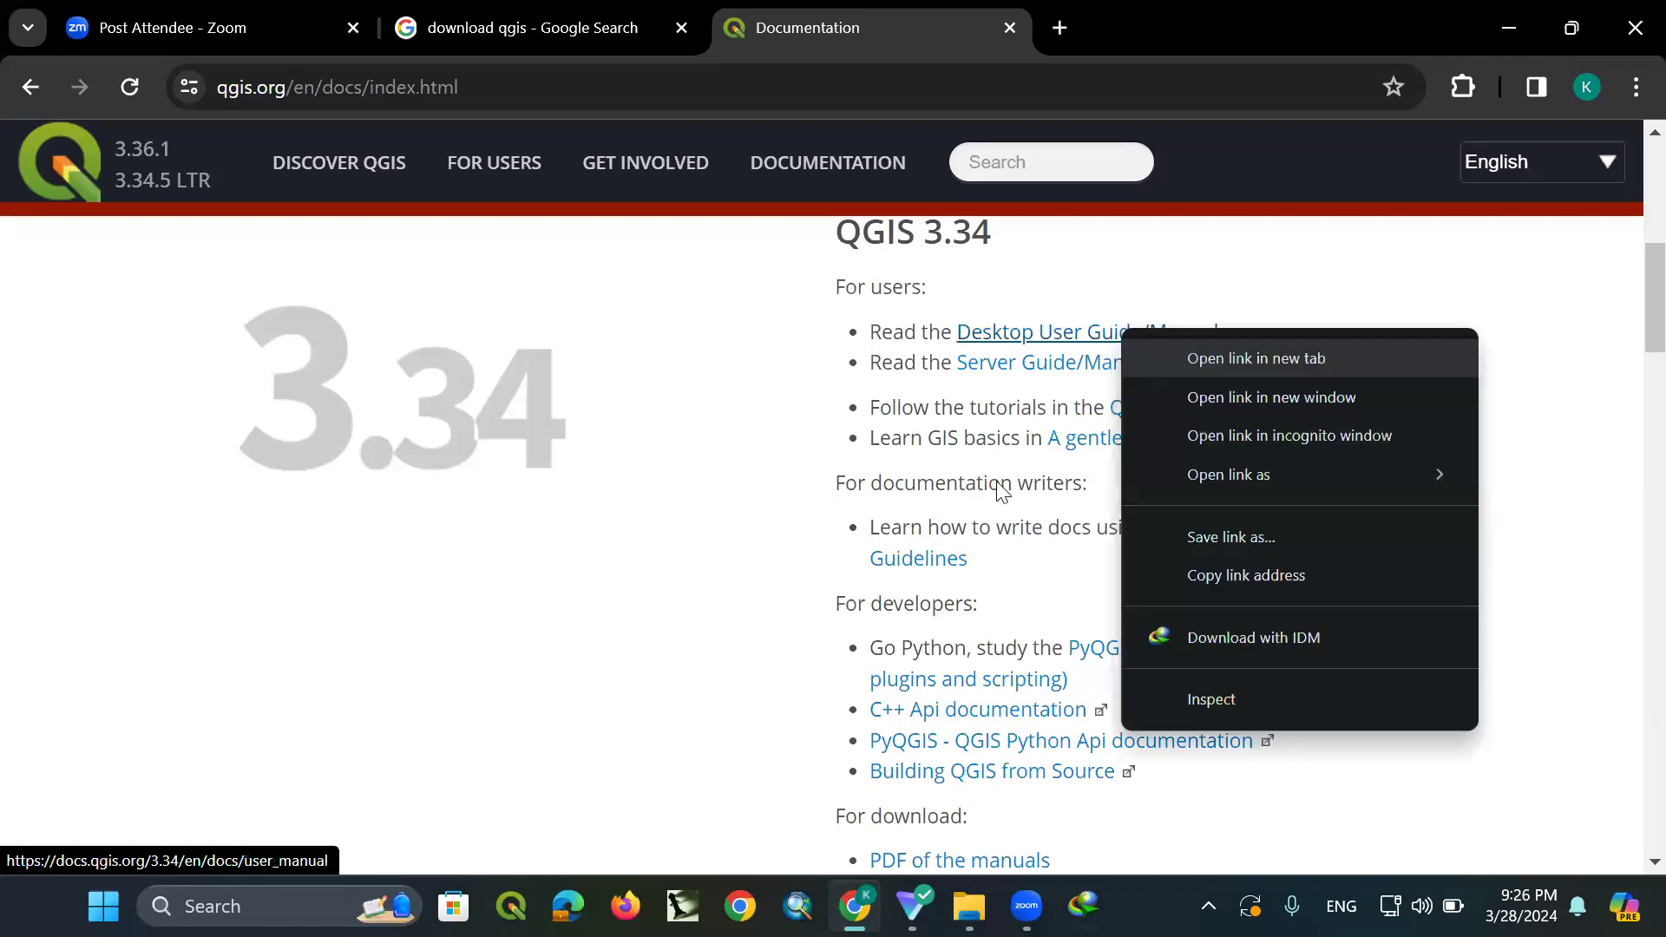
pyautogui.press('t')
pyautogui.scroll(3, 1072, 139)
pyautogui.scroll(5, 1072, 139)
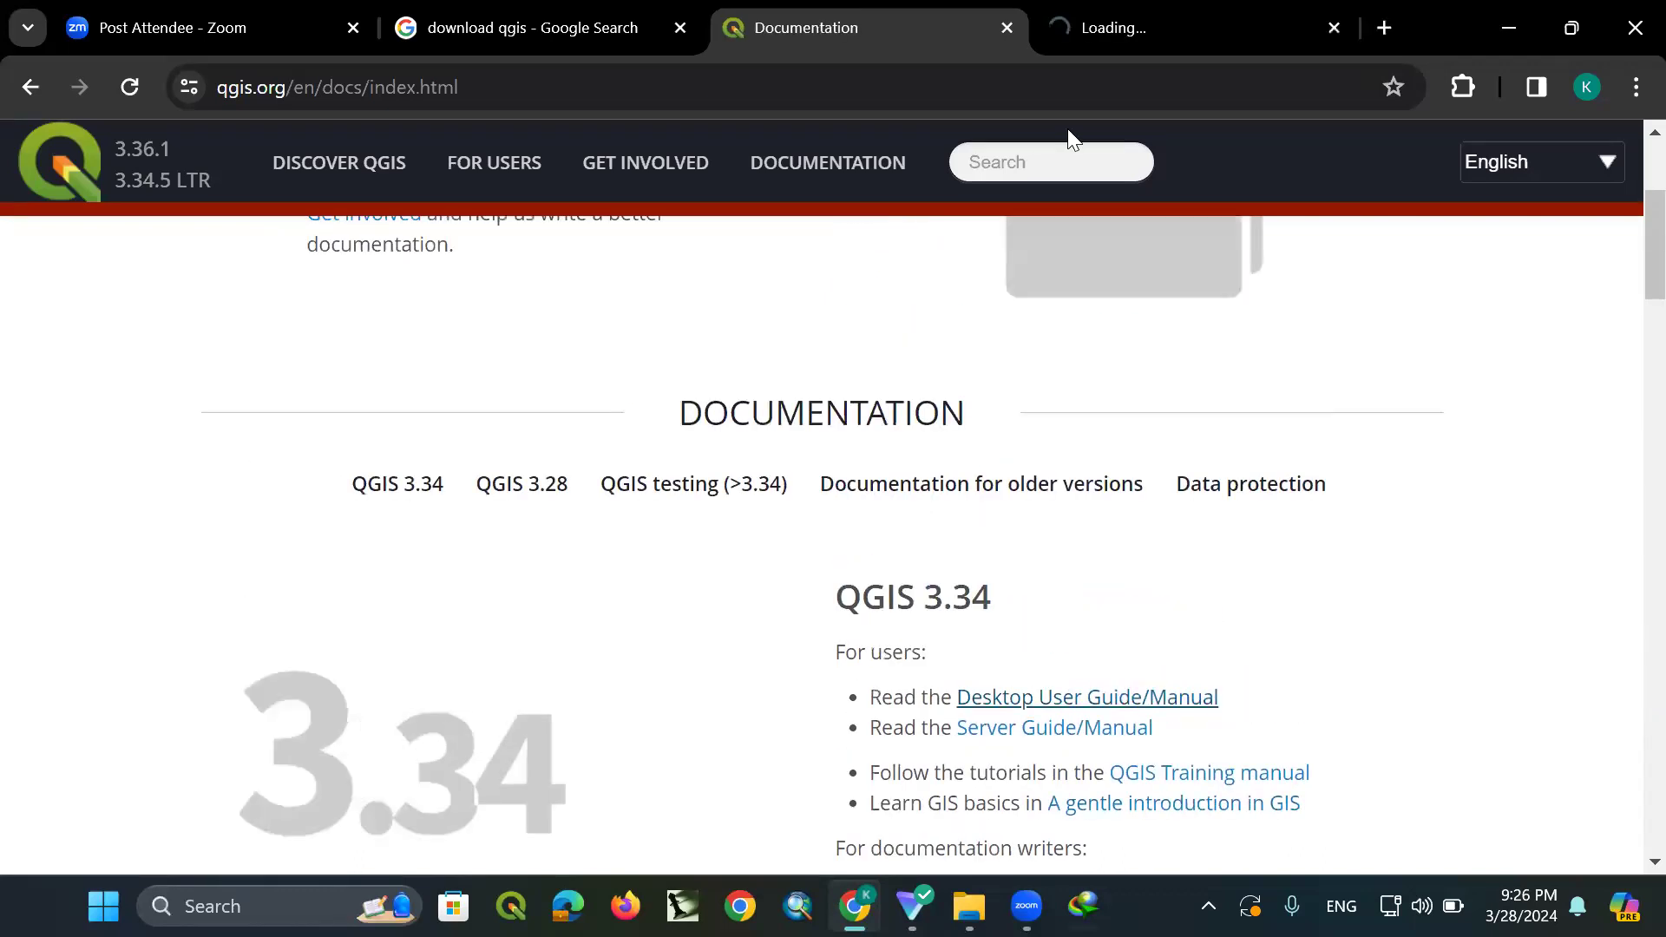
pyautogui.hotkey('ctrl', 'Tab')
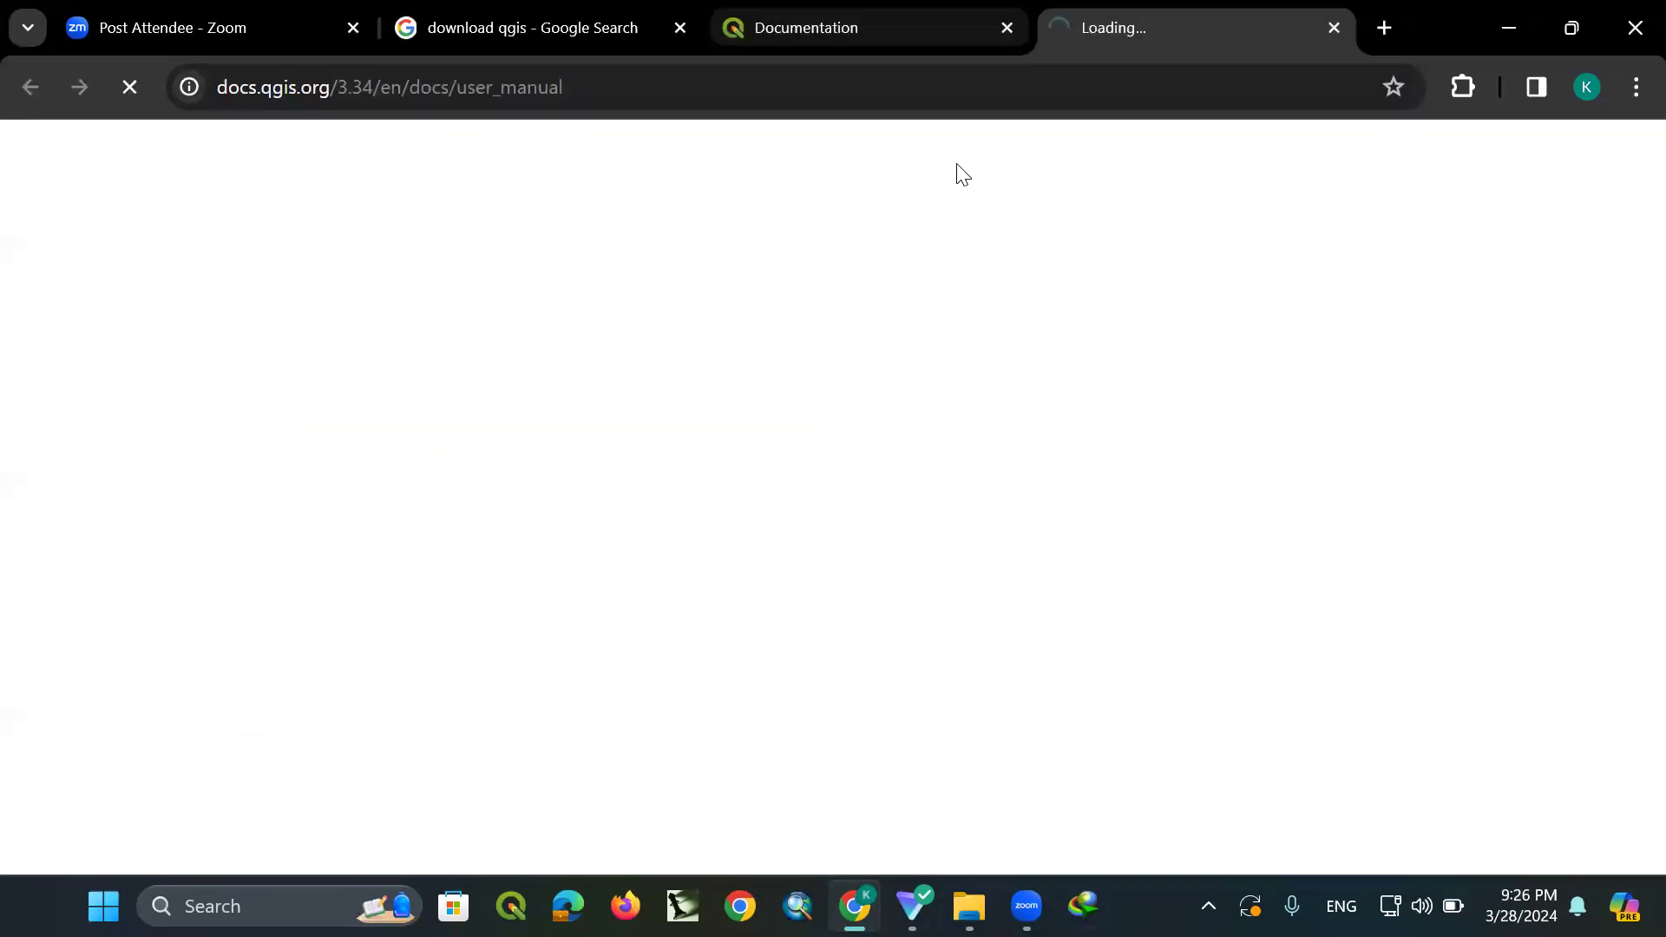
pyautogui.hotkey('ctrl', 'shift', 'Tab')
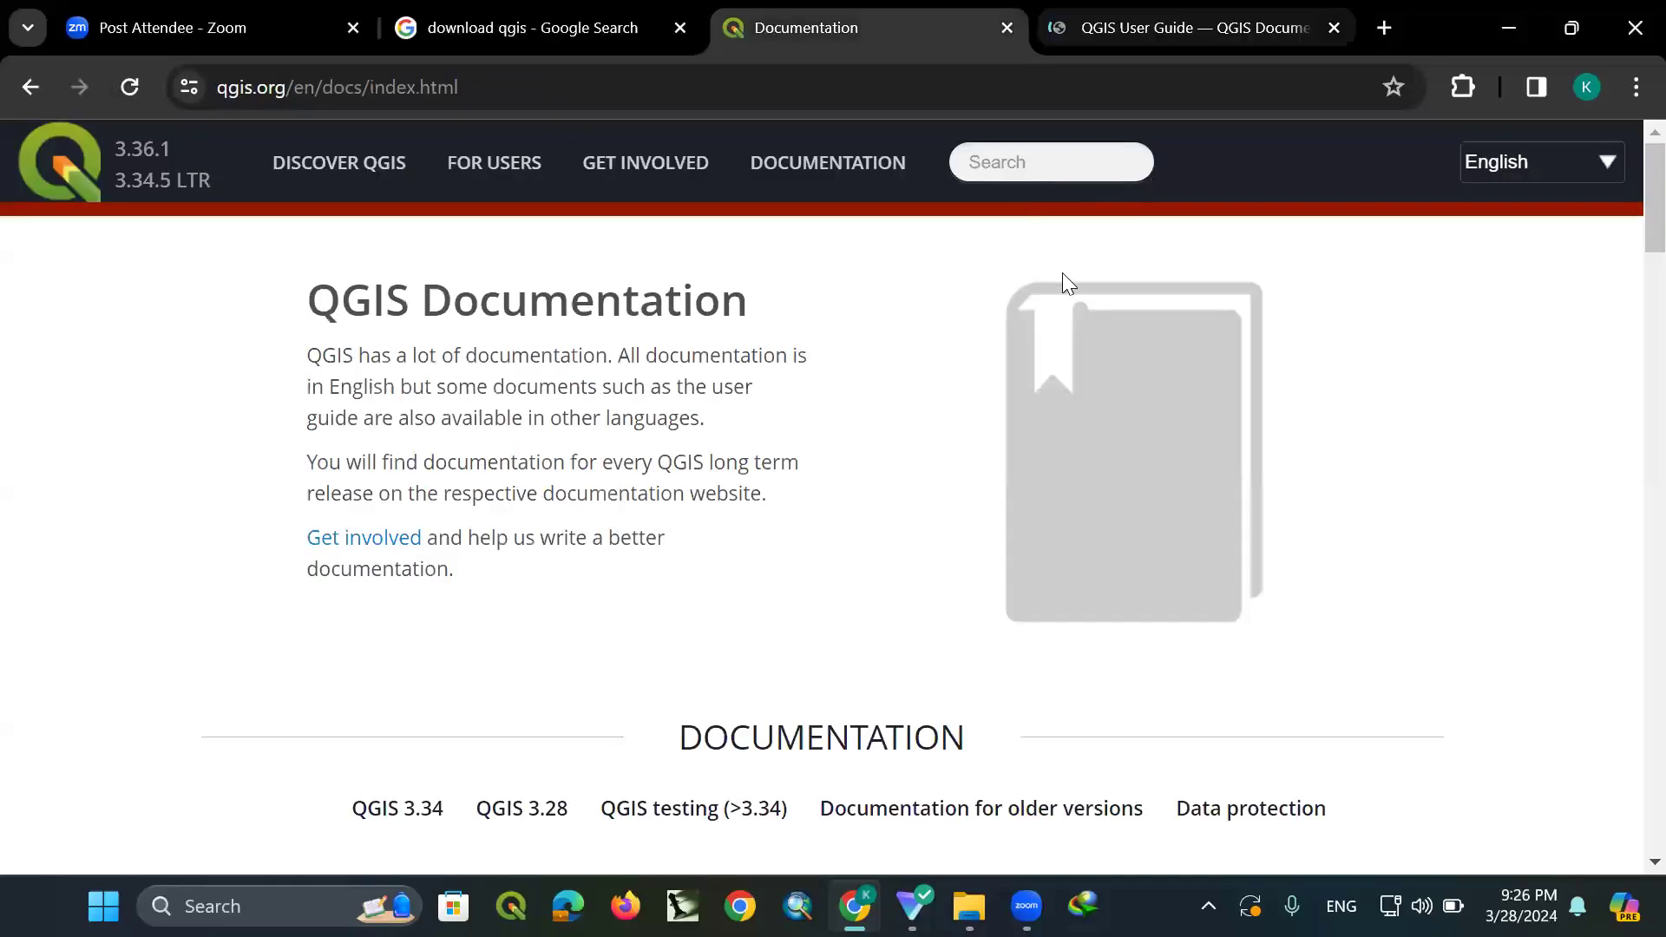
pyautogui.hotkey('ctrl', 'Tab')
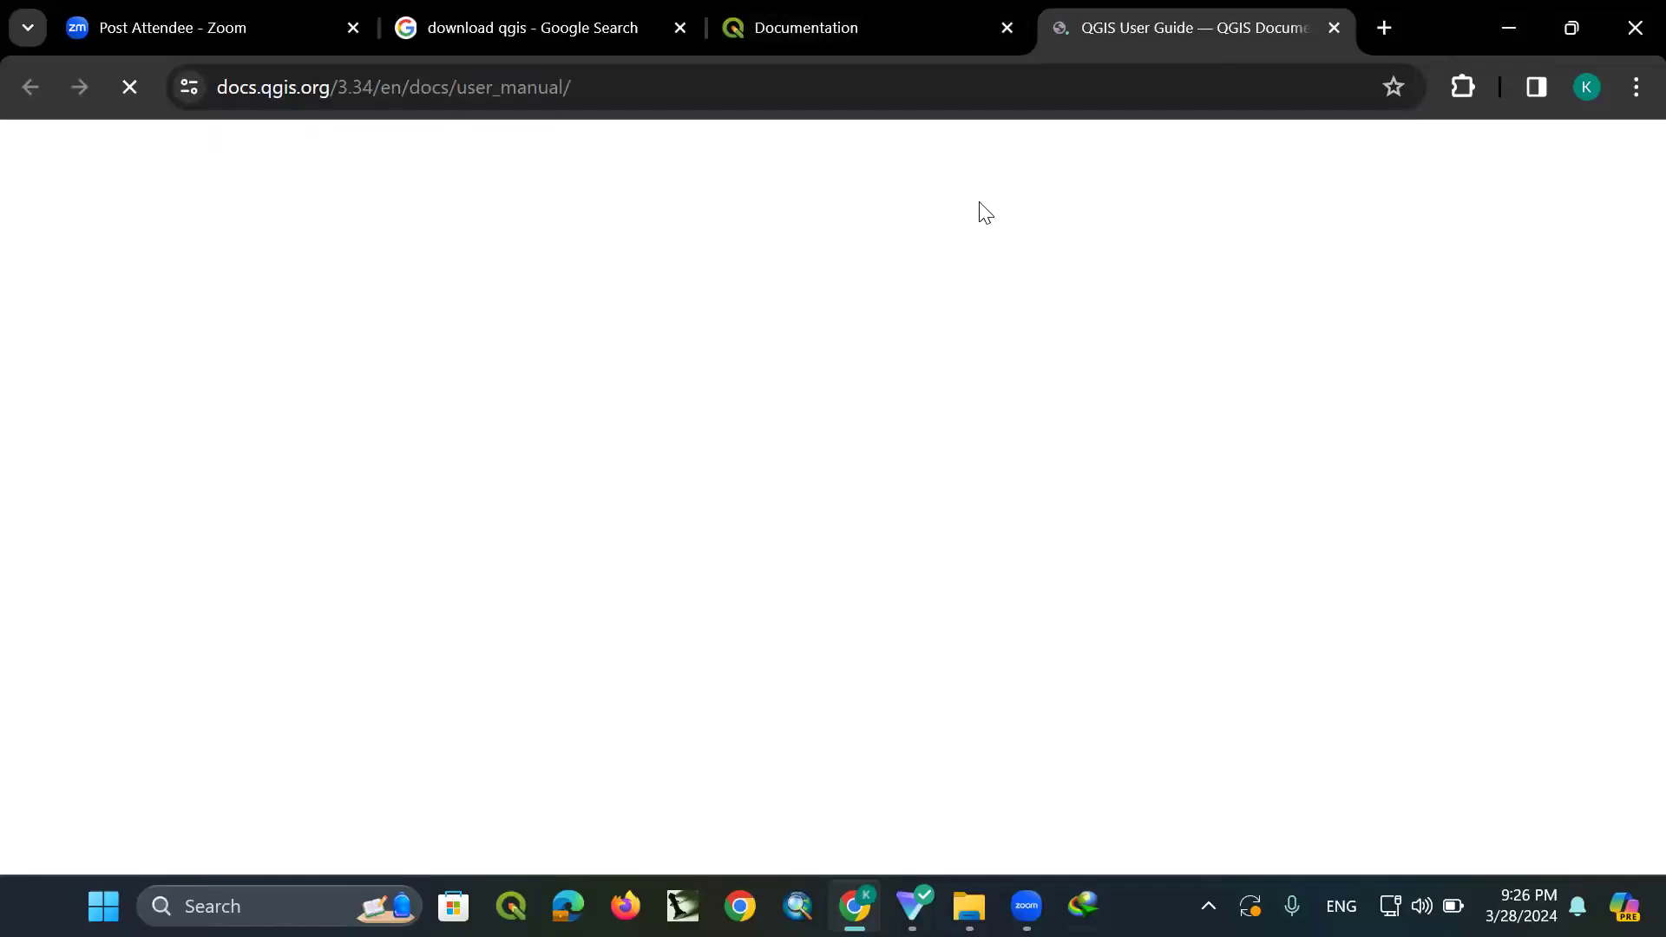
pyautogui.hotkey('ctrl', 'shift', 'Tab')
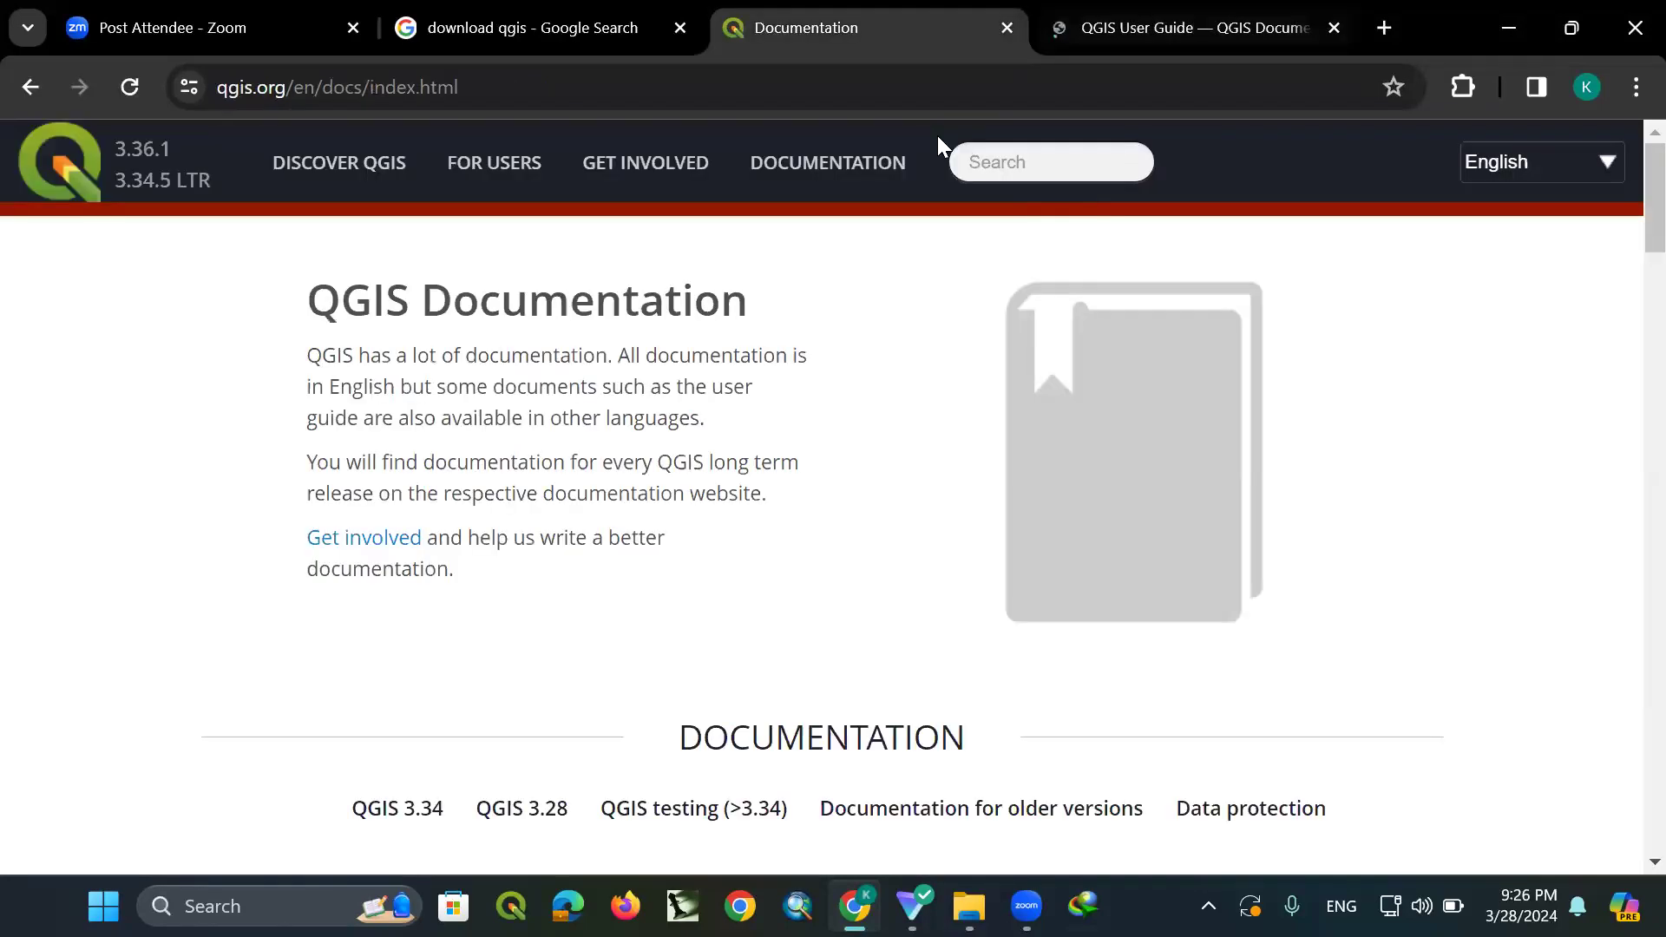
pyautogui.hotkey('ctrl', 'Tab')
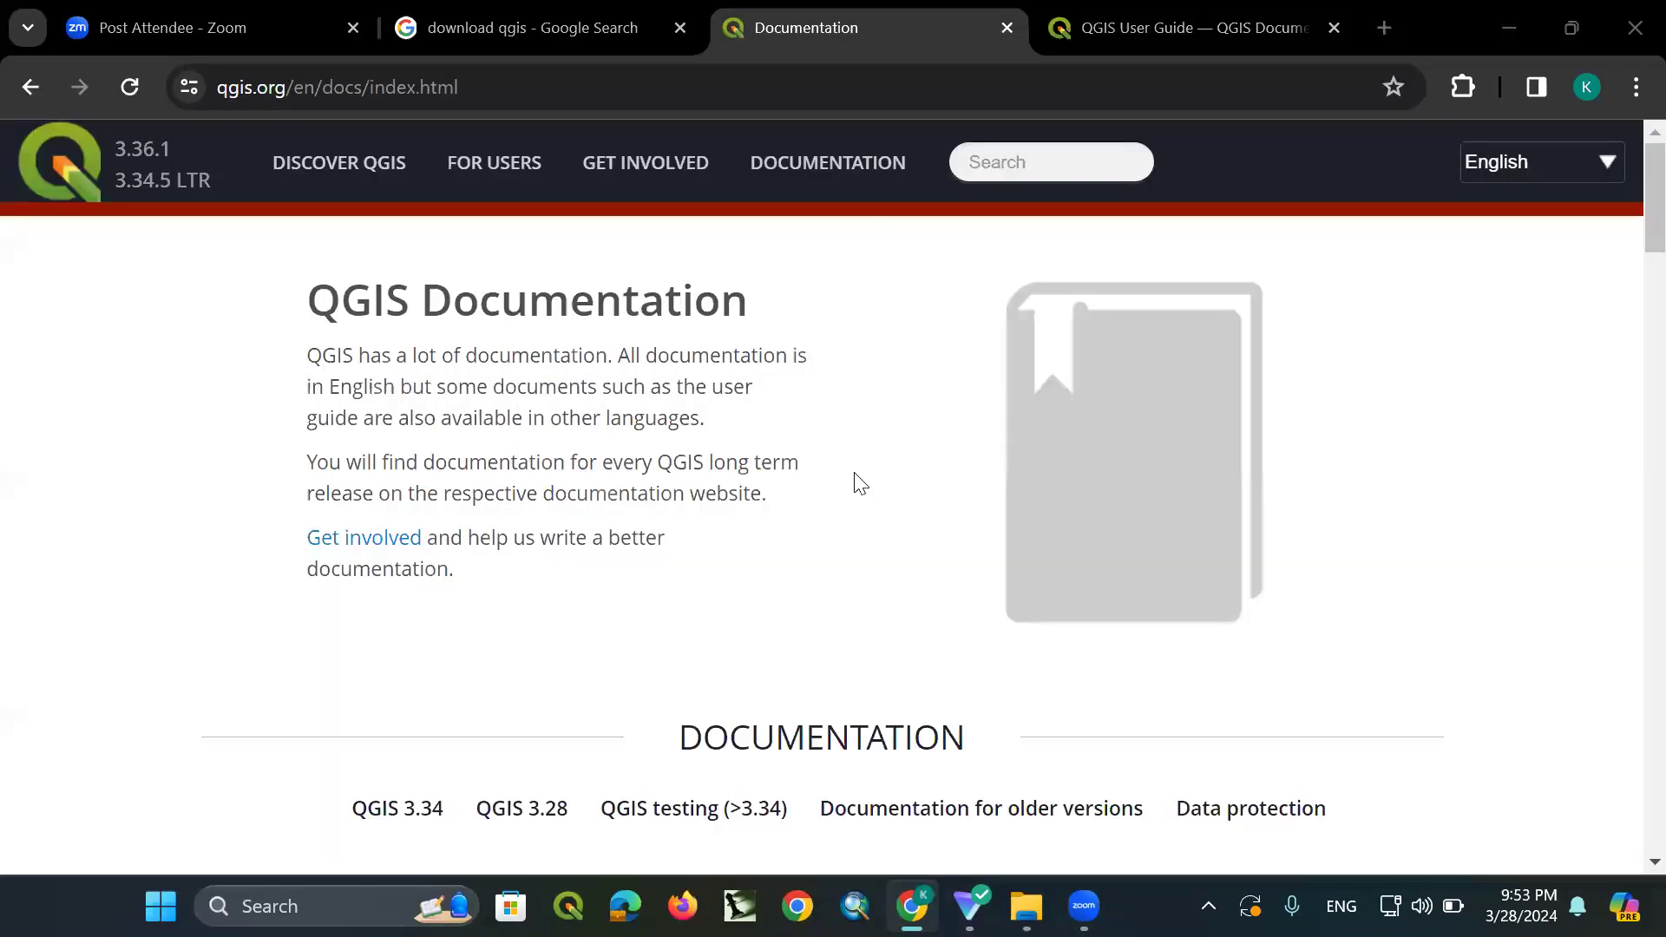
# Open the QGIS Training manual for version 3.34 in another new tab and glance at the loaded user guide
pyautogui.scroll(-5, 856, 469)
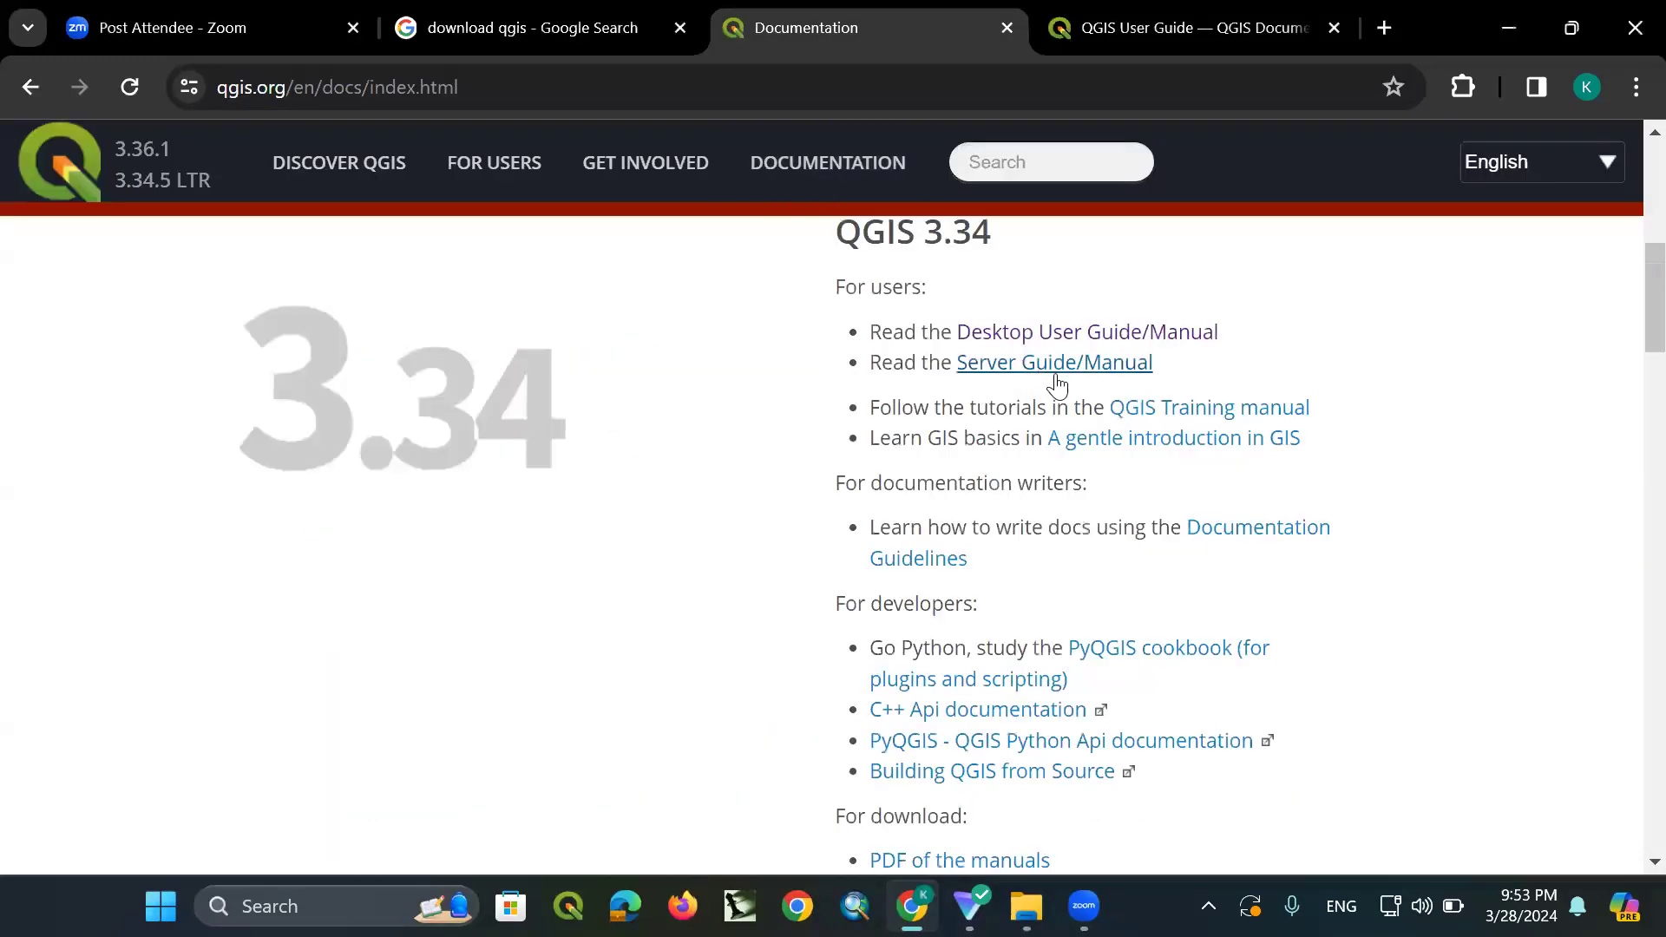
pyautogui.rightClick(1181, 415)
pyautogui.click(1284, 436)
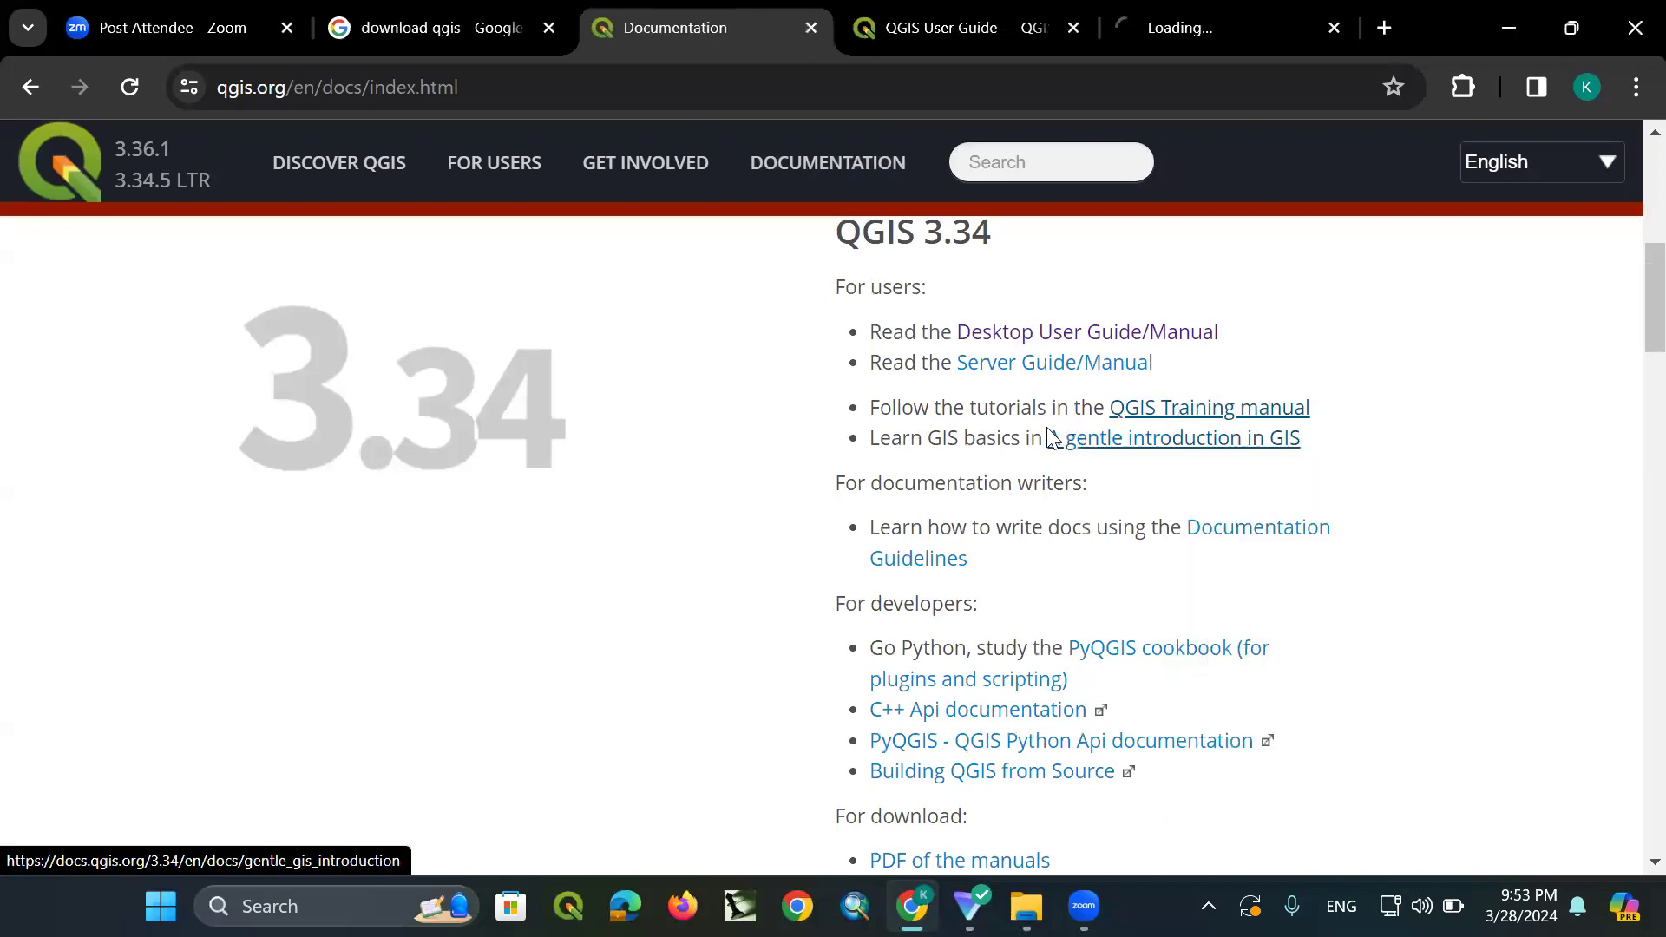
pyautogui.scroll(2, 1054, 434)
pyautogui.hotkey('ctrl', 'Tab')
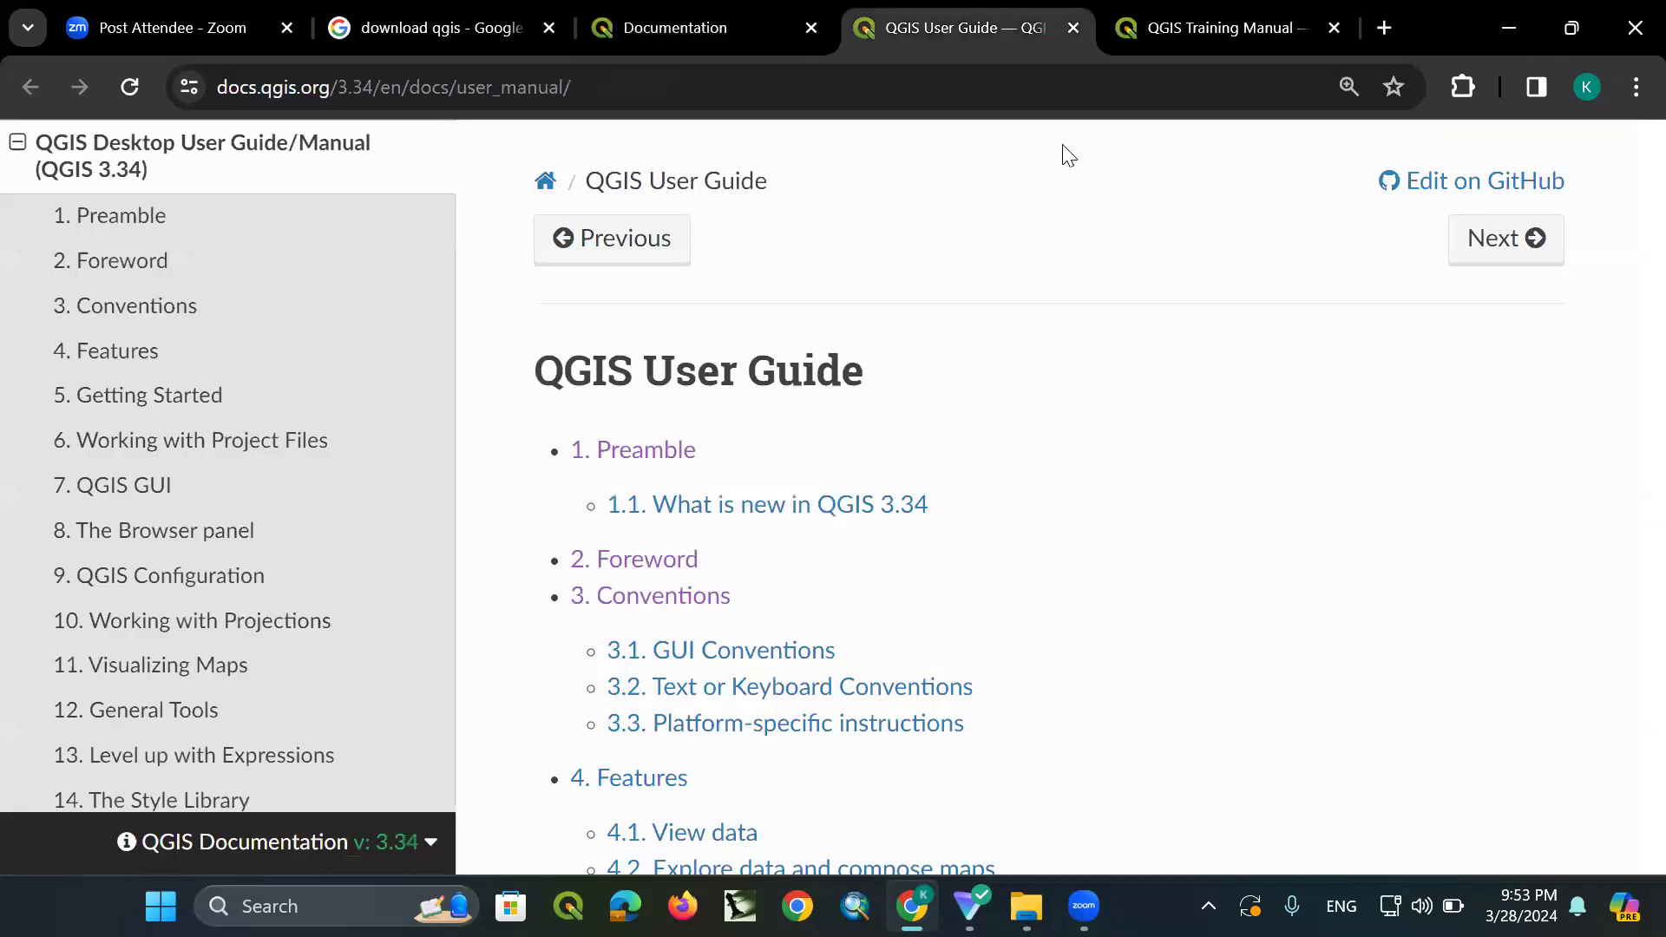
pyautogui.hotkey('ctrl', 'shift', 'Tab')
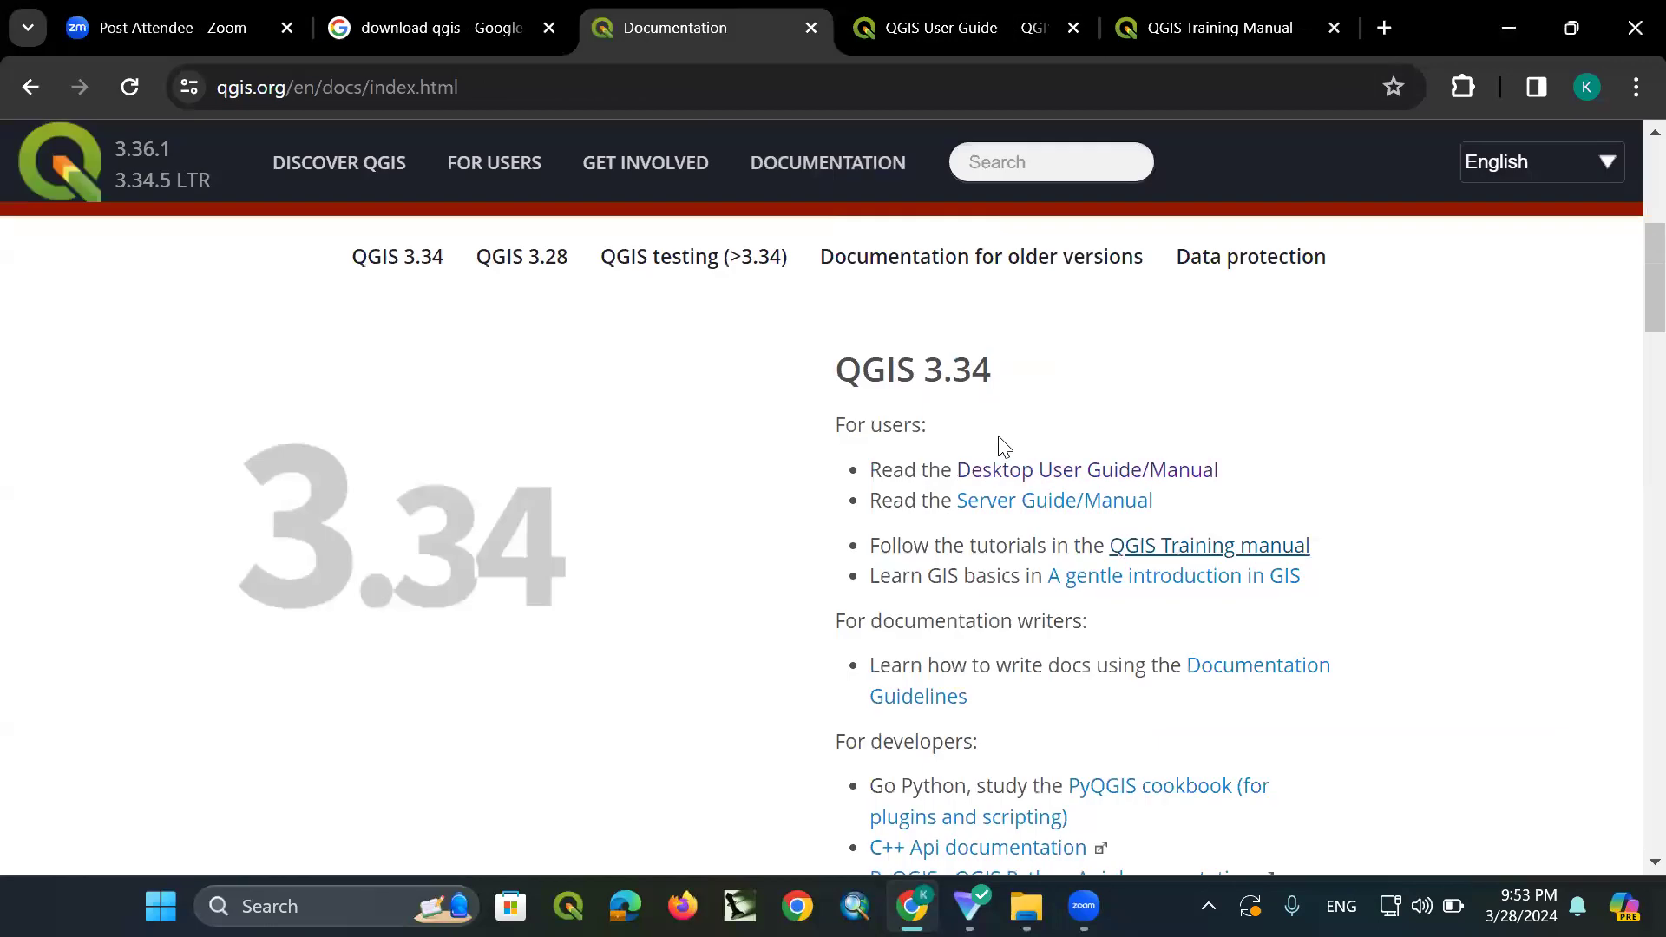
# Switch to the QGIS Training Manual and look through its list of modules and lessons
pyautogui.scroll(-1, 996, 451)
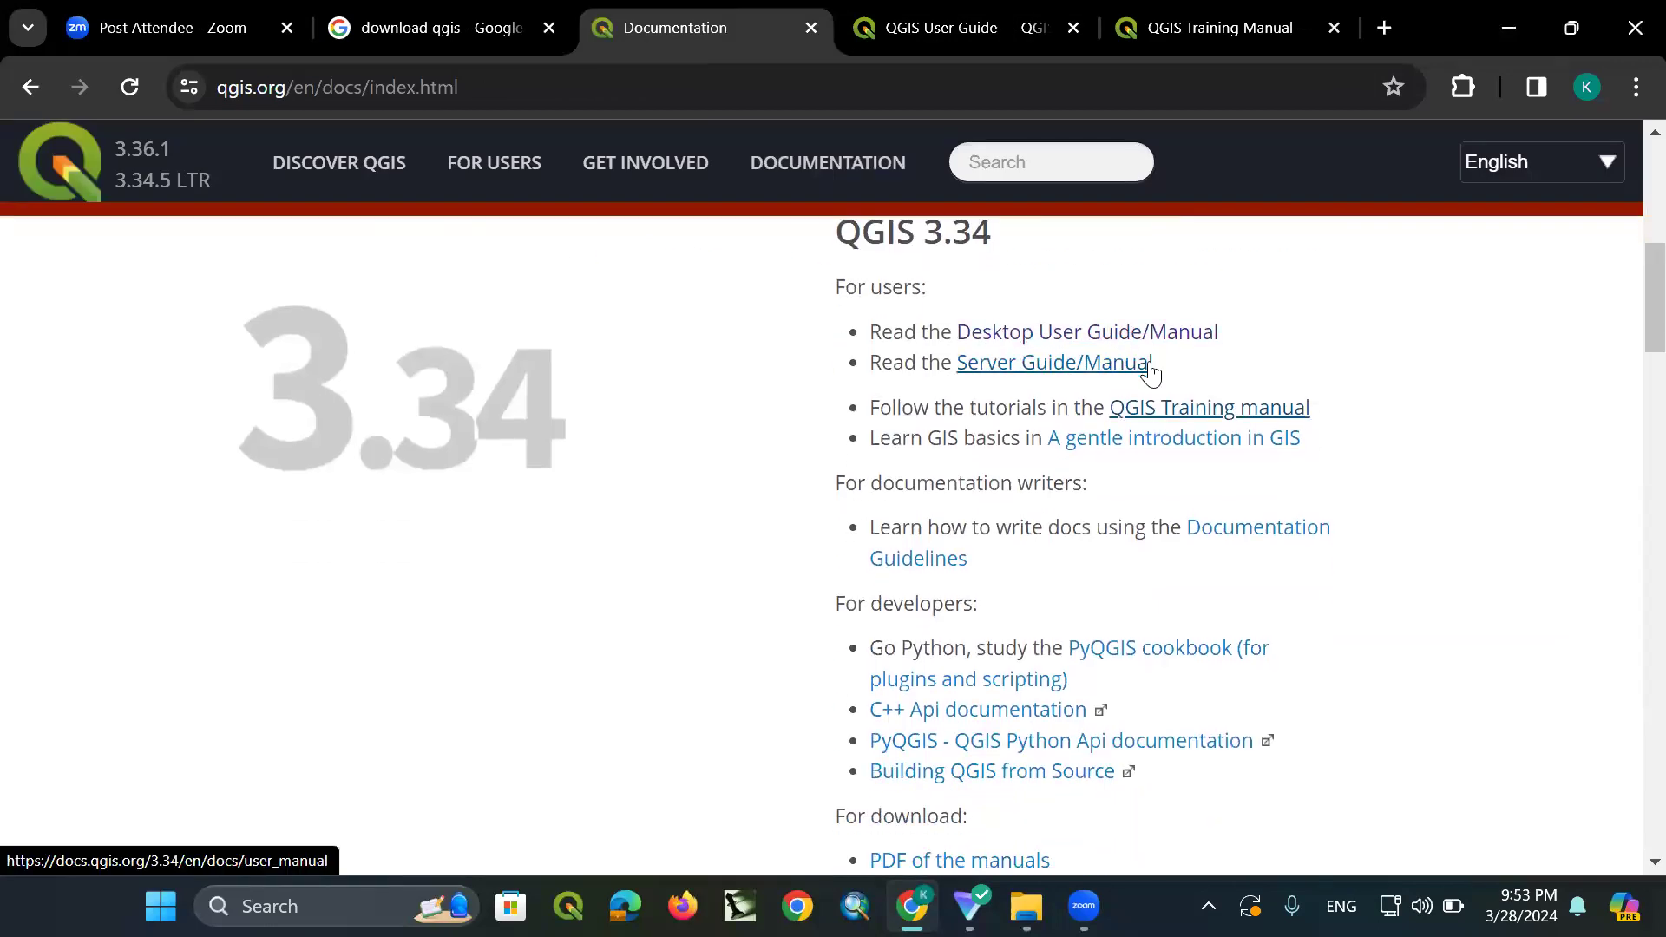
pyautogui.moveTo(1007, 406); pyautogui.dragTo(1035, 401)
pyautogui.click(1231, 242)
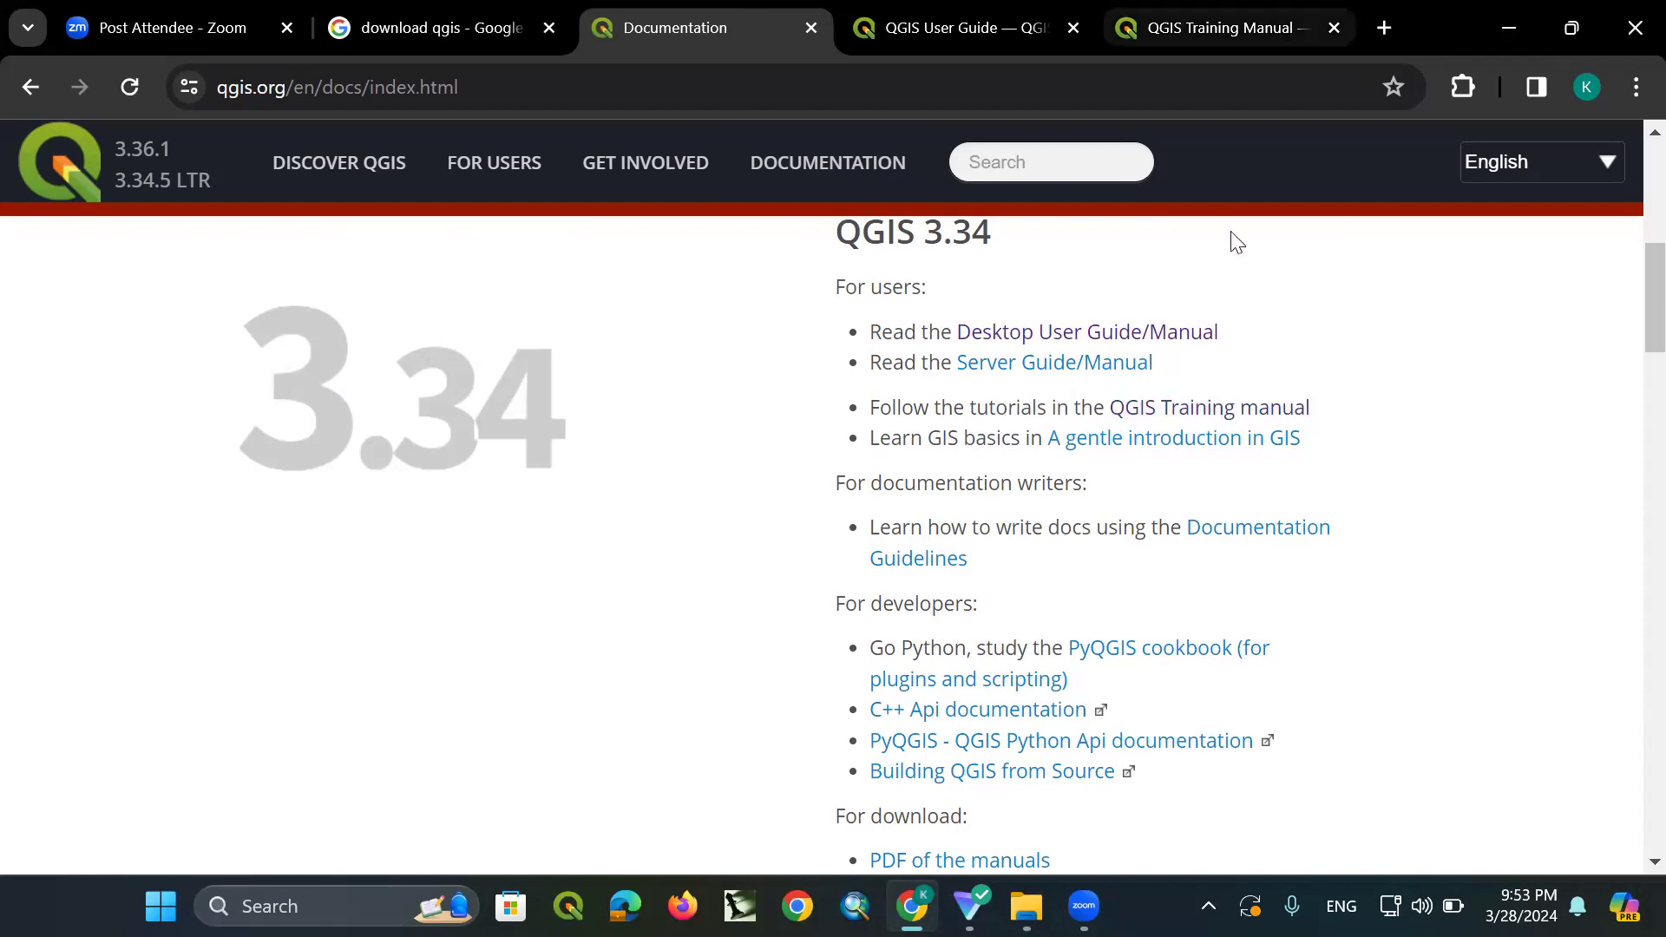
pyautogui.click(954, 22)
pyautogui.click(1163, 26)
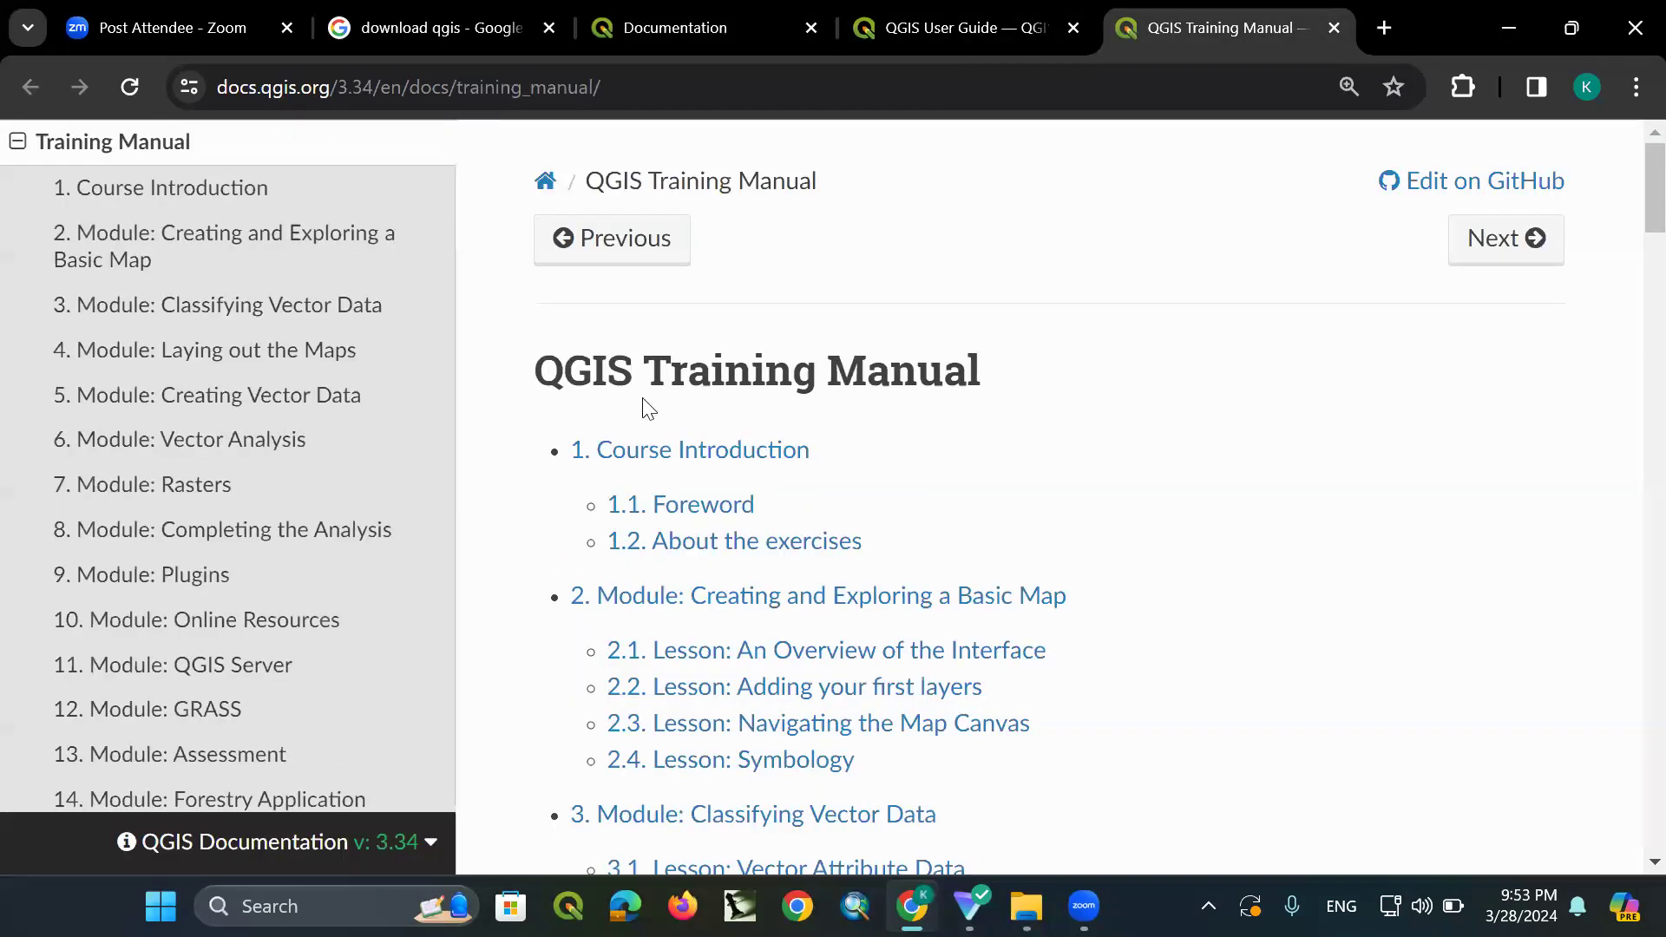
pyautogui.scroll(-3, 608, 477)
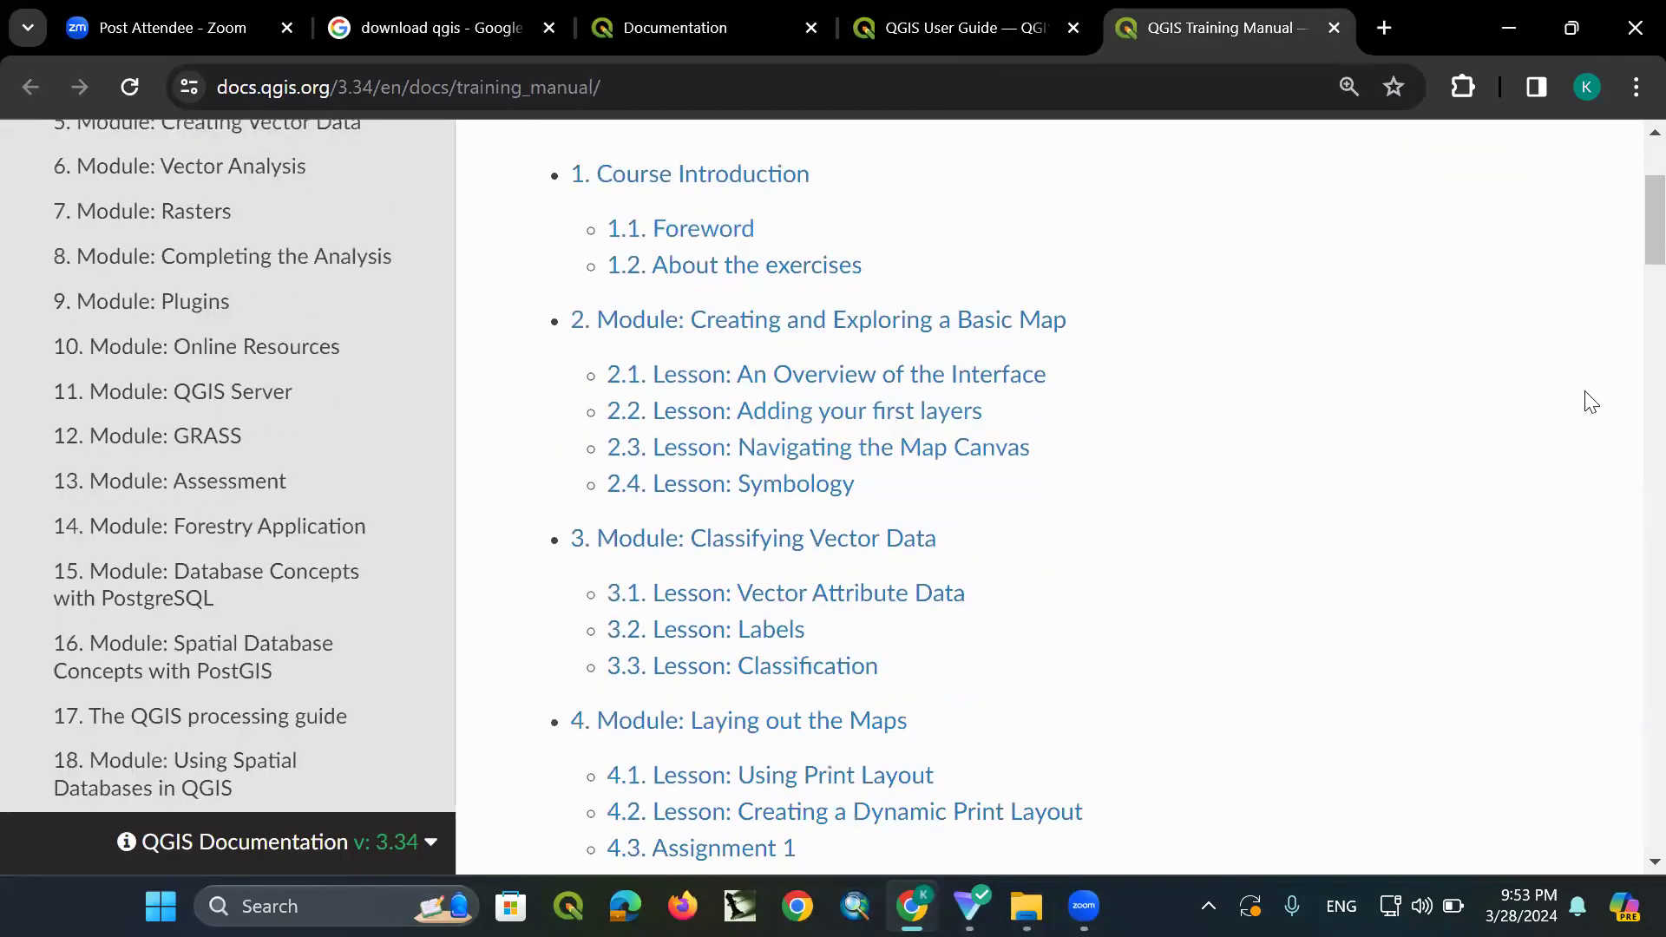
pyautogui.scroll(10, 347, 521)
pyautogui.scroll(-4, 251, 528)
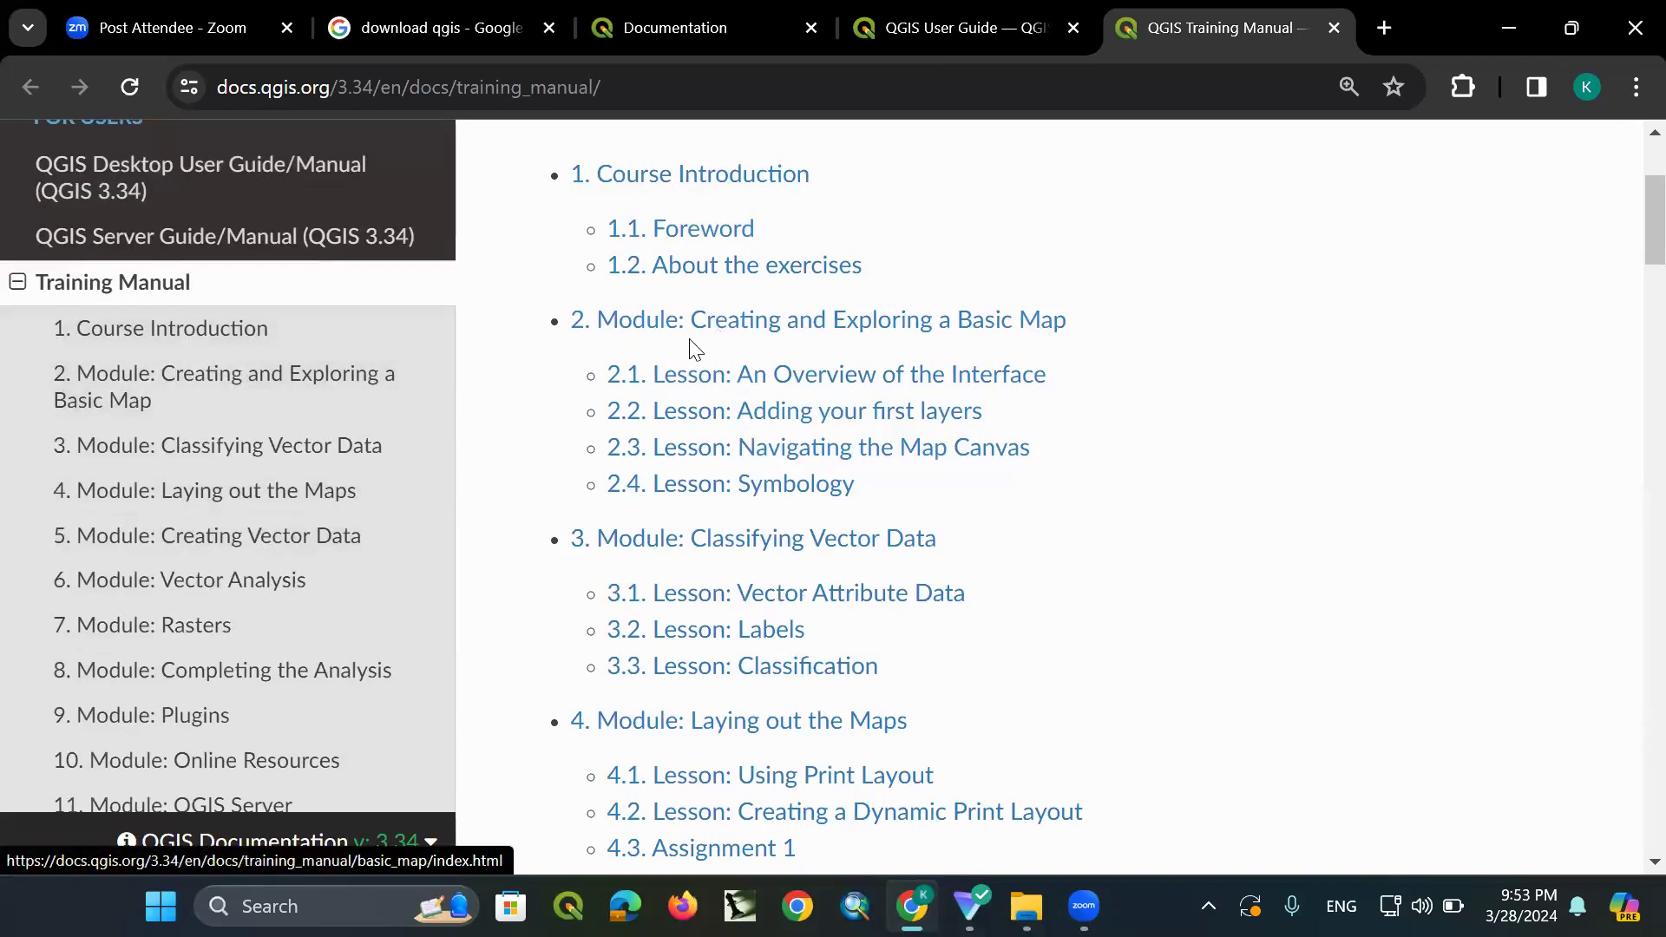
pyautogui.scroll(-2, 893, 329)
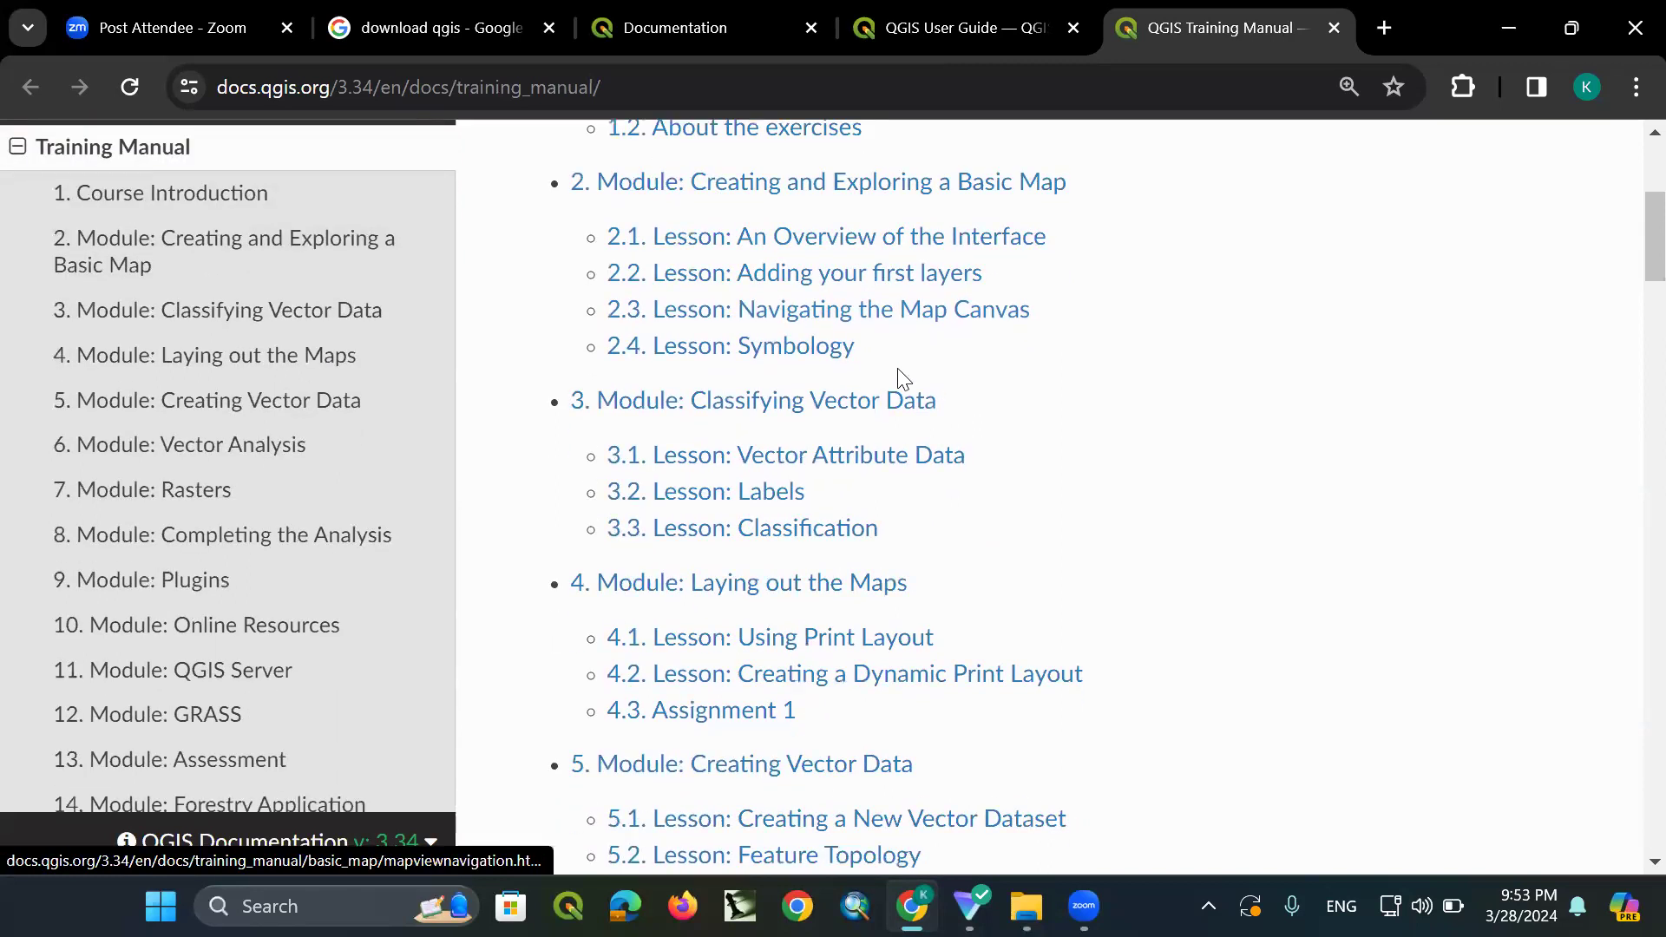
pyautogui.scroll(2, 925, 359)
pyautogui.scroll(1, 922, 375)
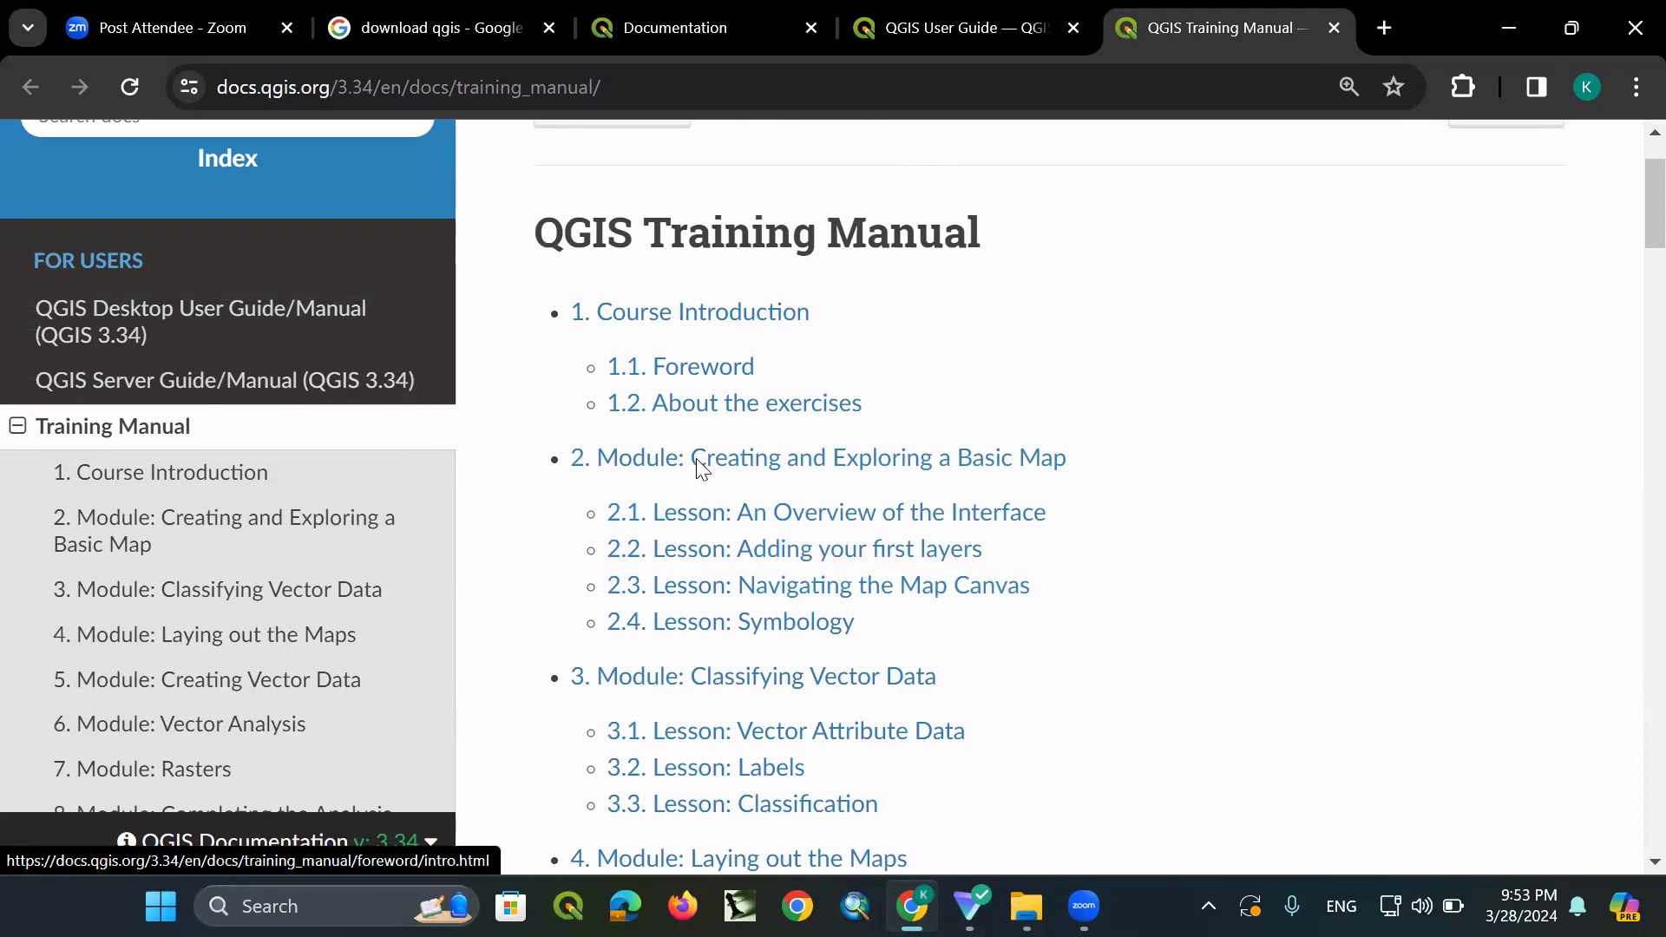
# Look through the chapter list of the QGIS 3.34 Desktop User Guide, including its Features and Getting Started sections
pyautogui.hotkey('ctrl', 'shift', 'Tab')
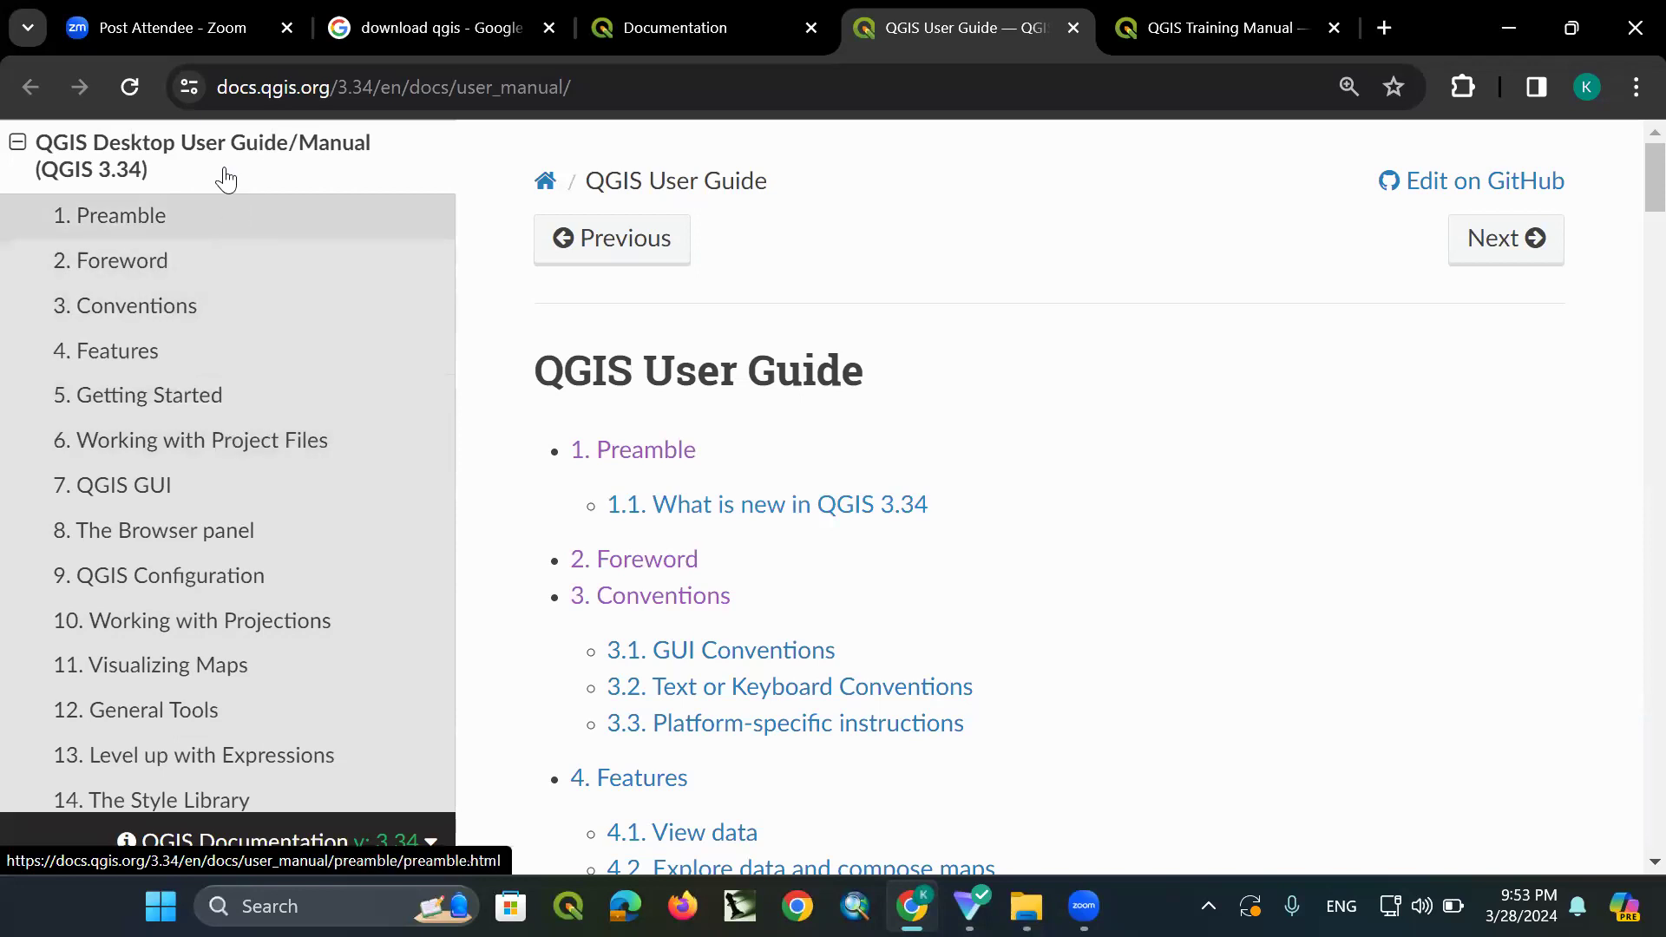
pyautogui.scroll(-2, 234, 534)
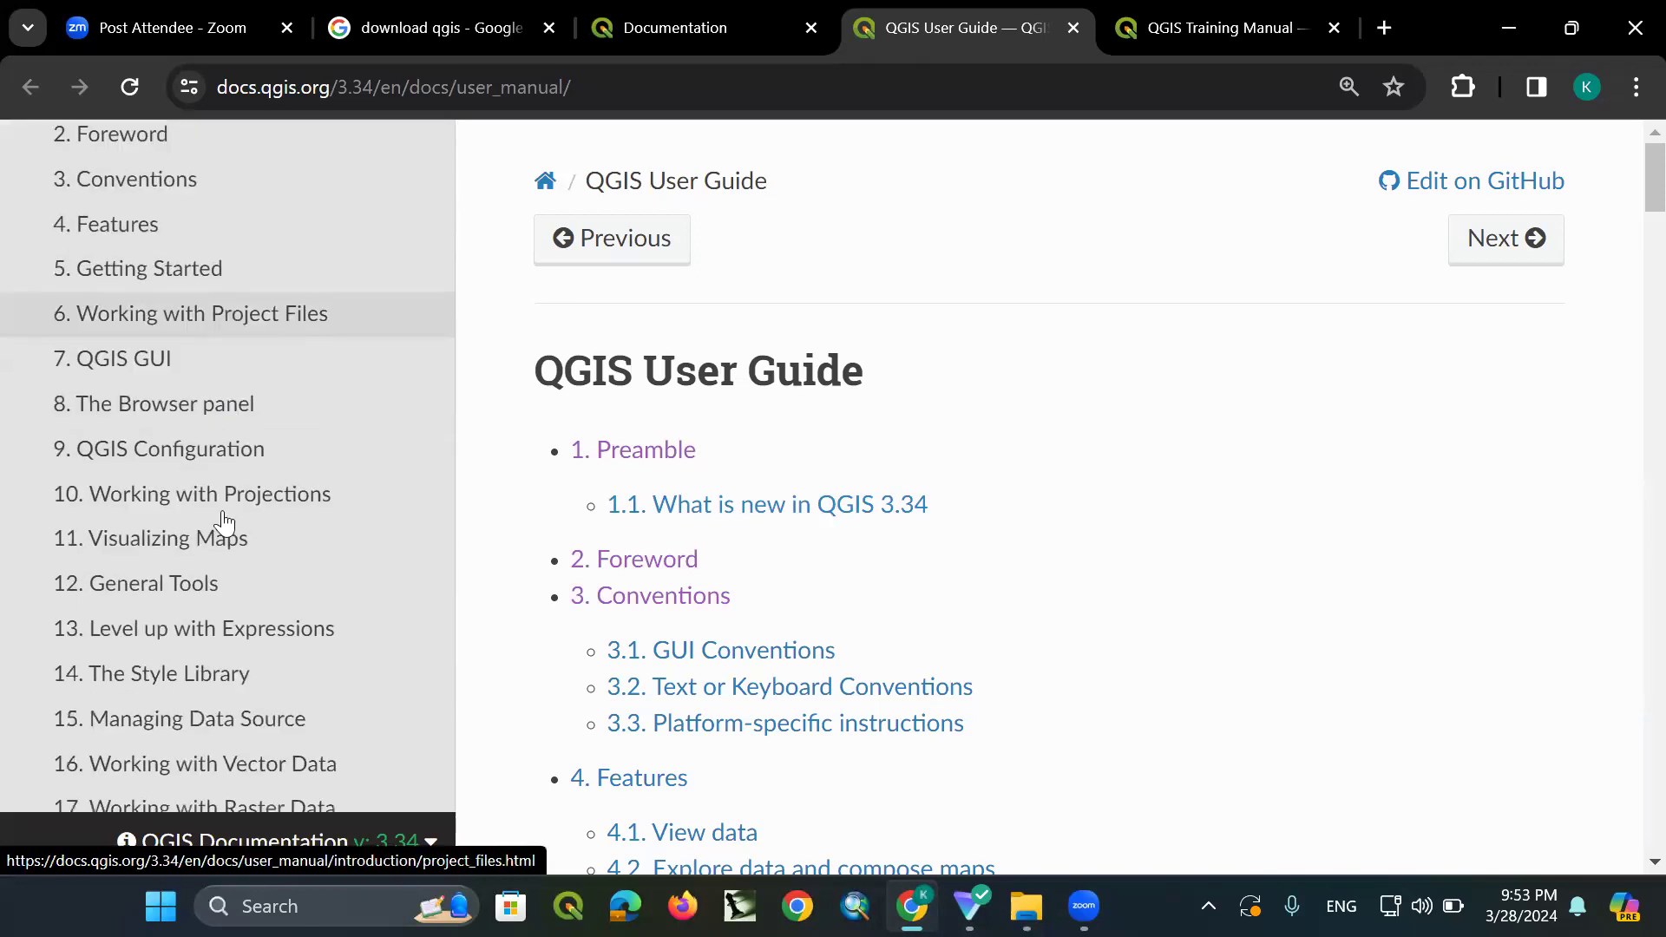
pyautogui.scroll(-5, 732, 595)
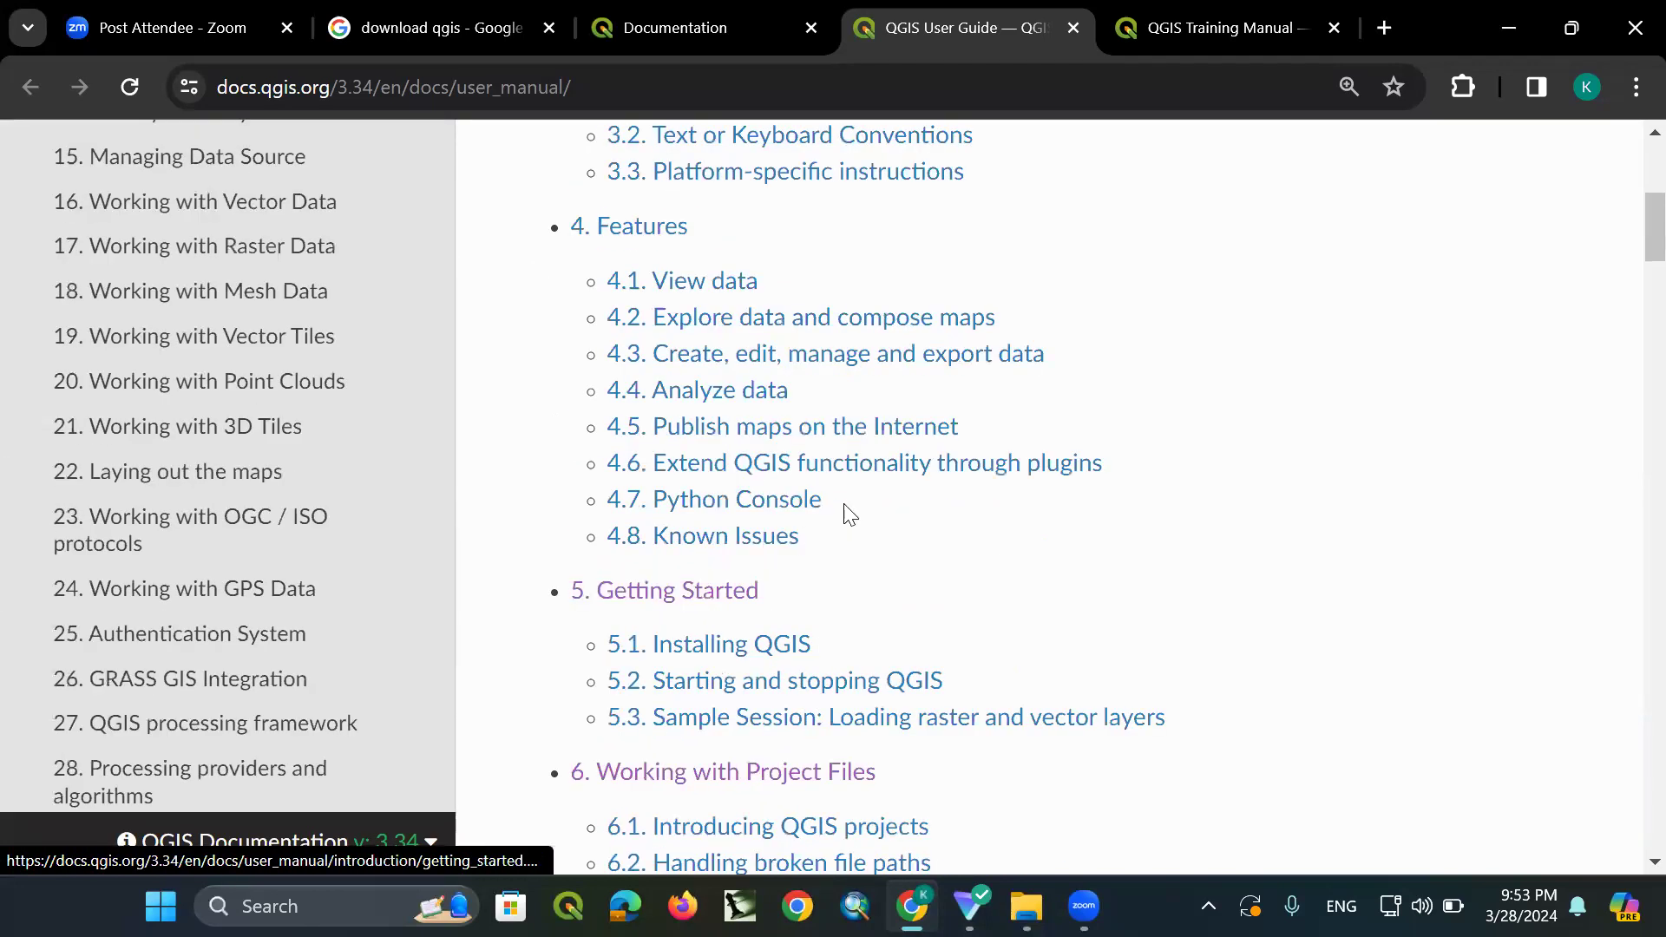
pyautogui.scroll(5, 850, 538)
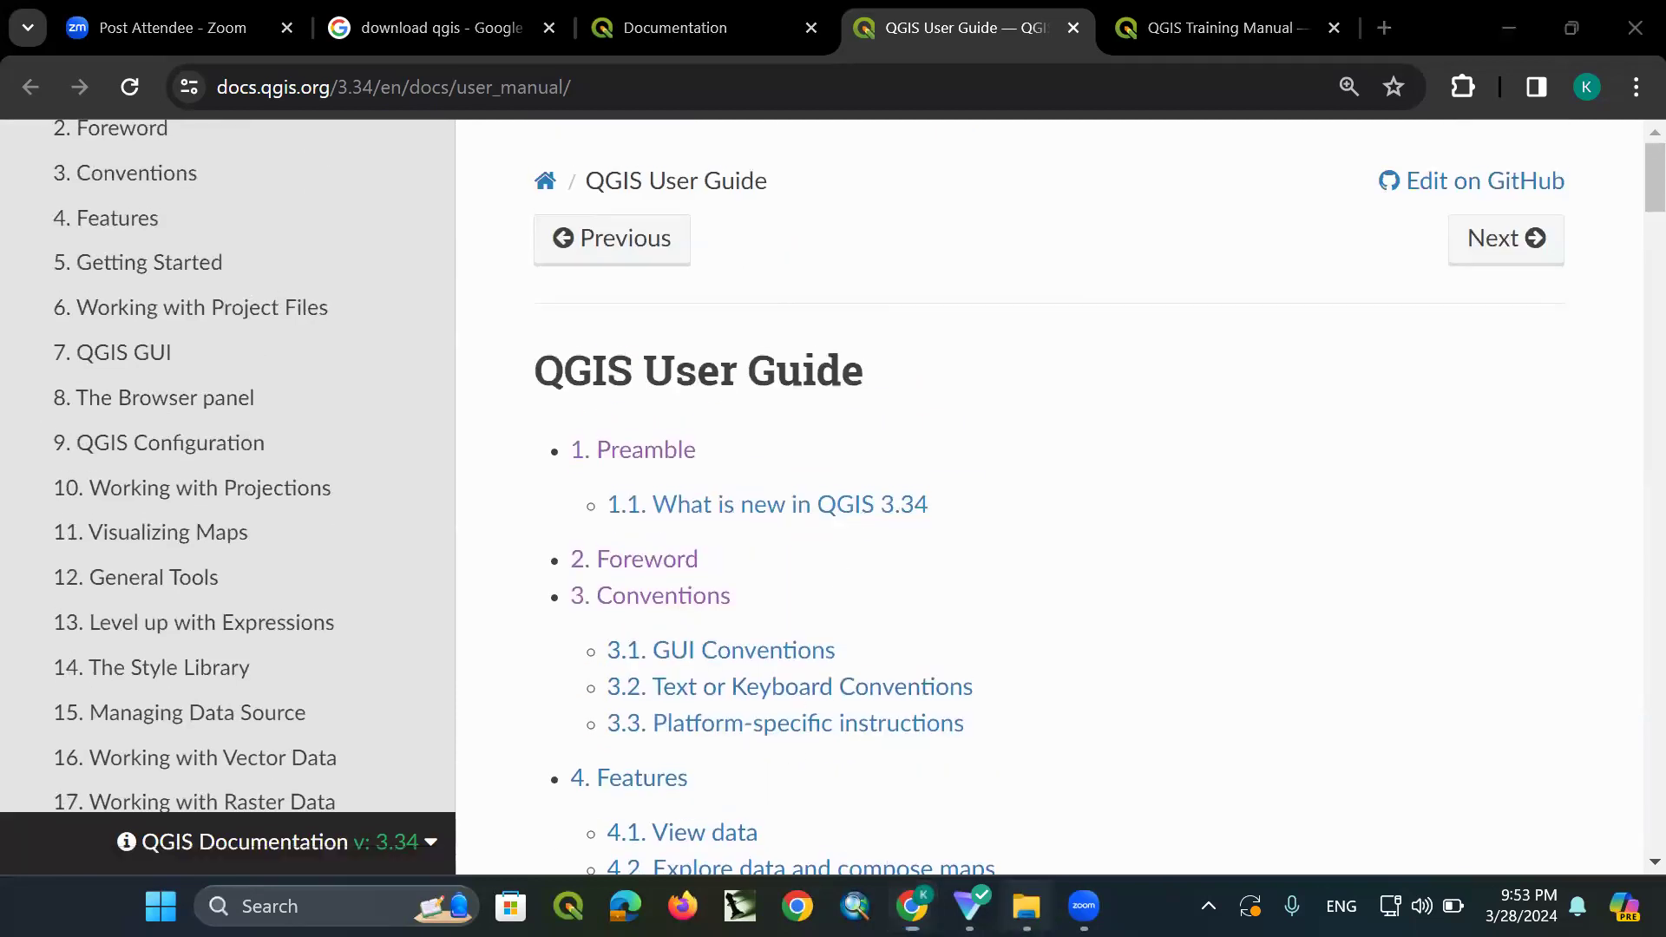
# Switch to File Explorer and launch the QGIS-OSGeo4W-3.34.5-1.msi installer from Downloads\Programs, repositioning its setup wizard slightly
pyautogui.click(1027, 906)
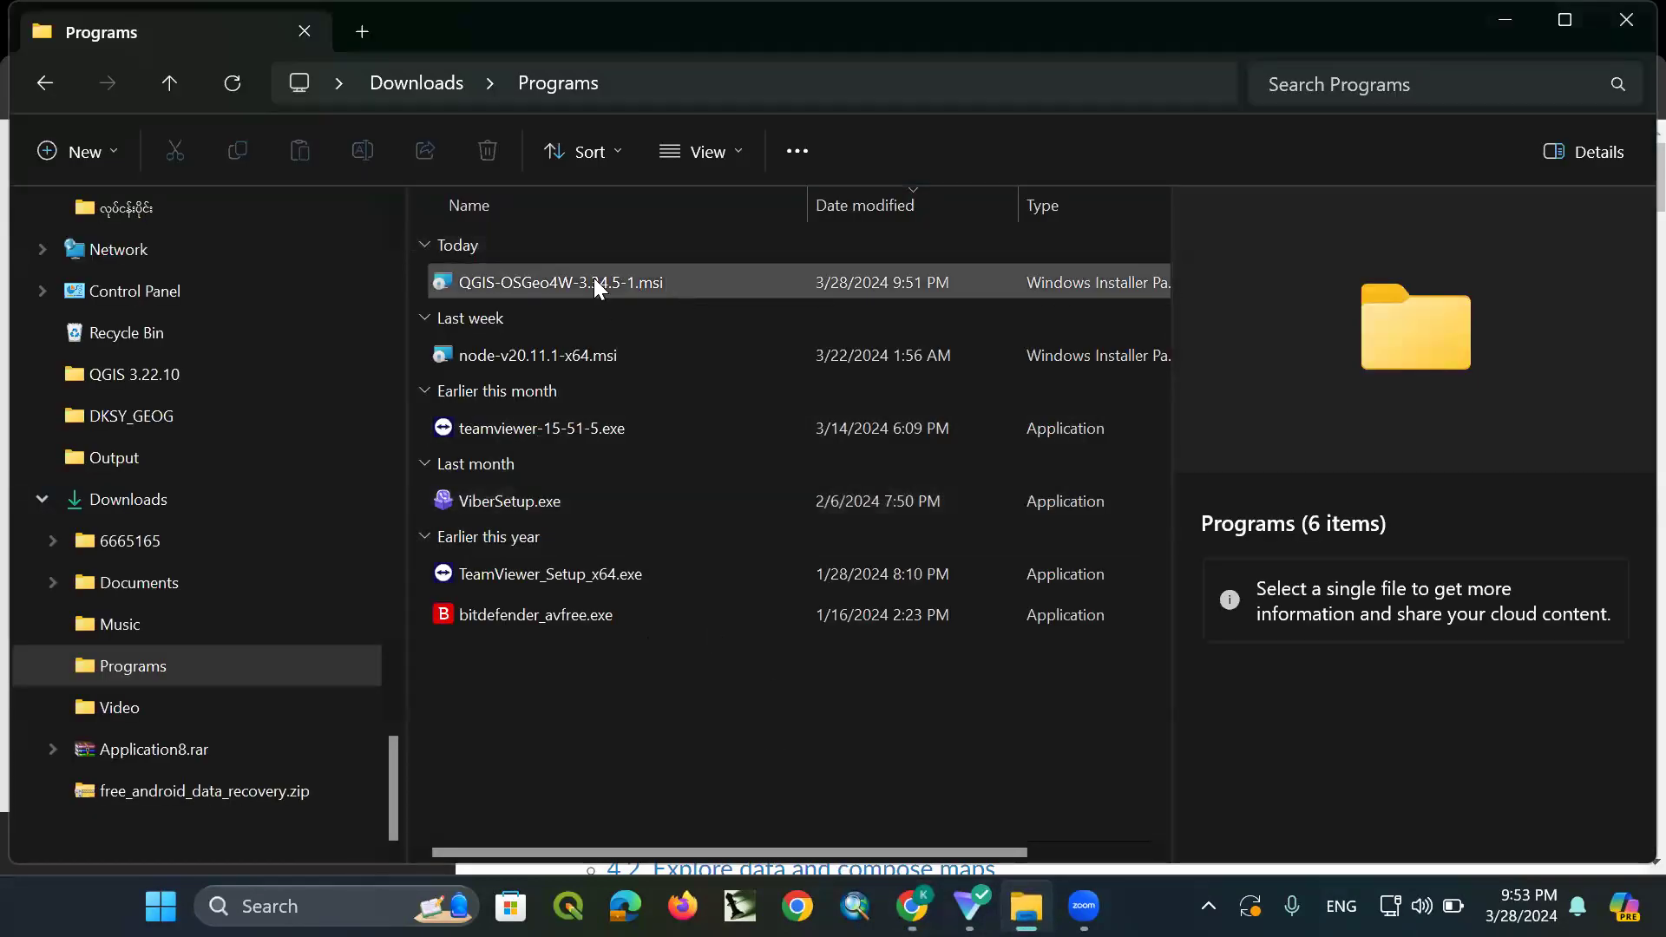
pyautogui.click(558, 285)
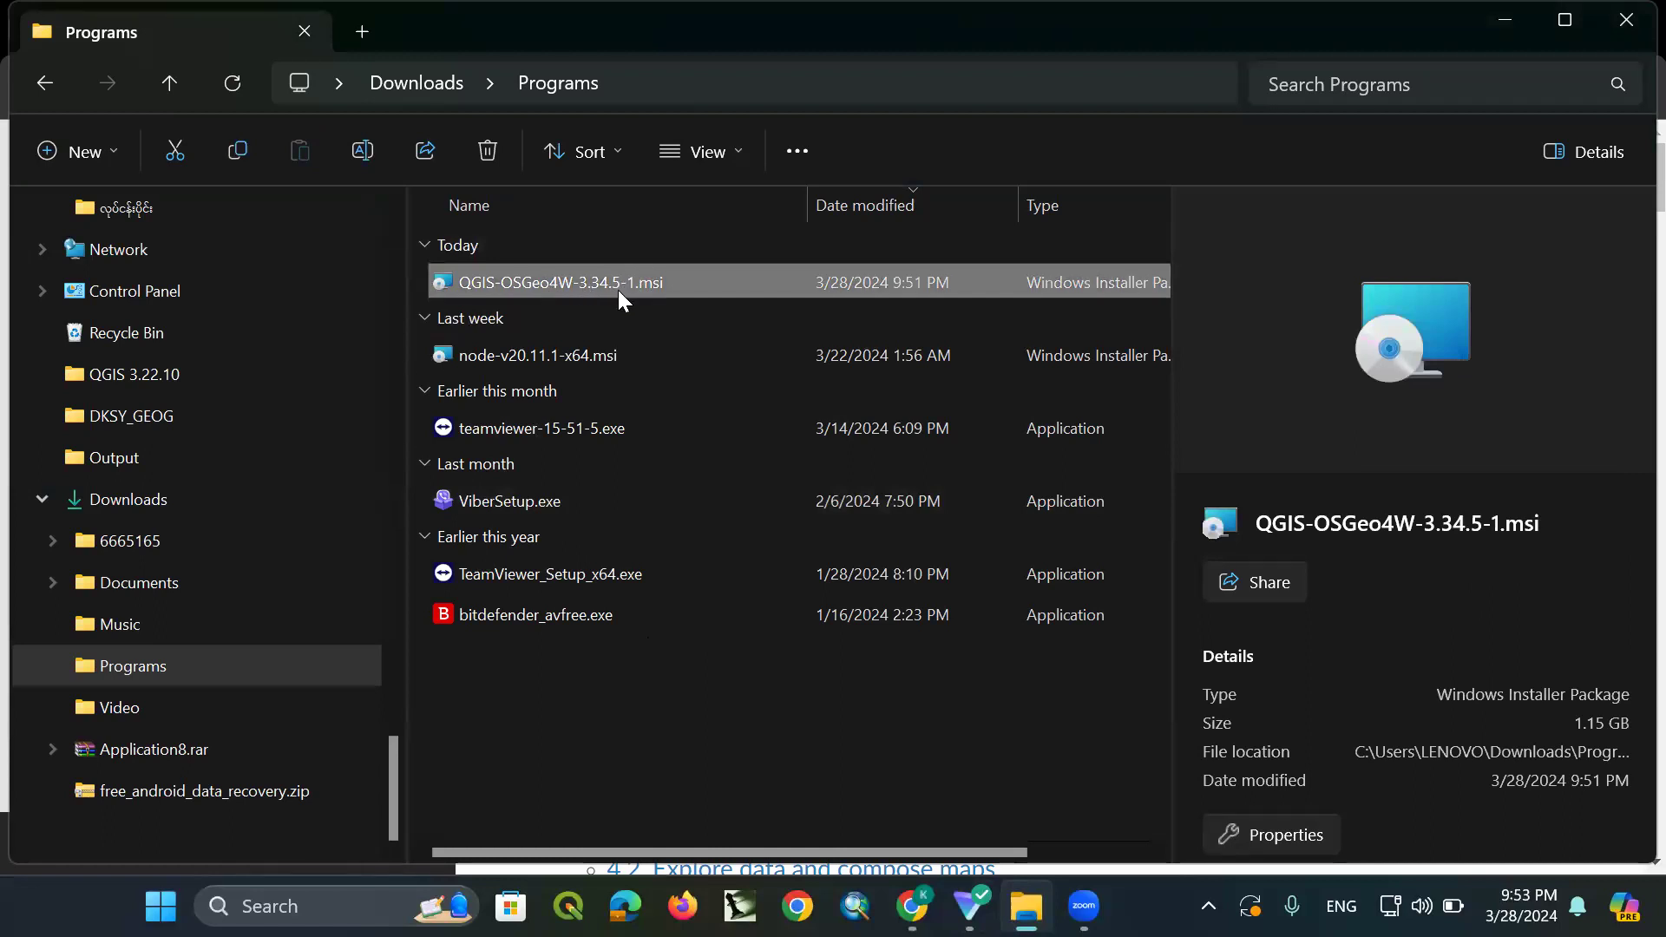
pyautogui.rightClick(617, 290)
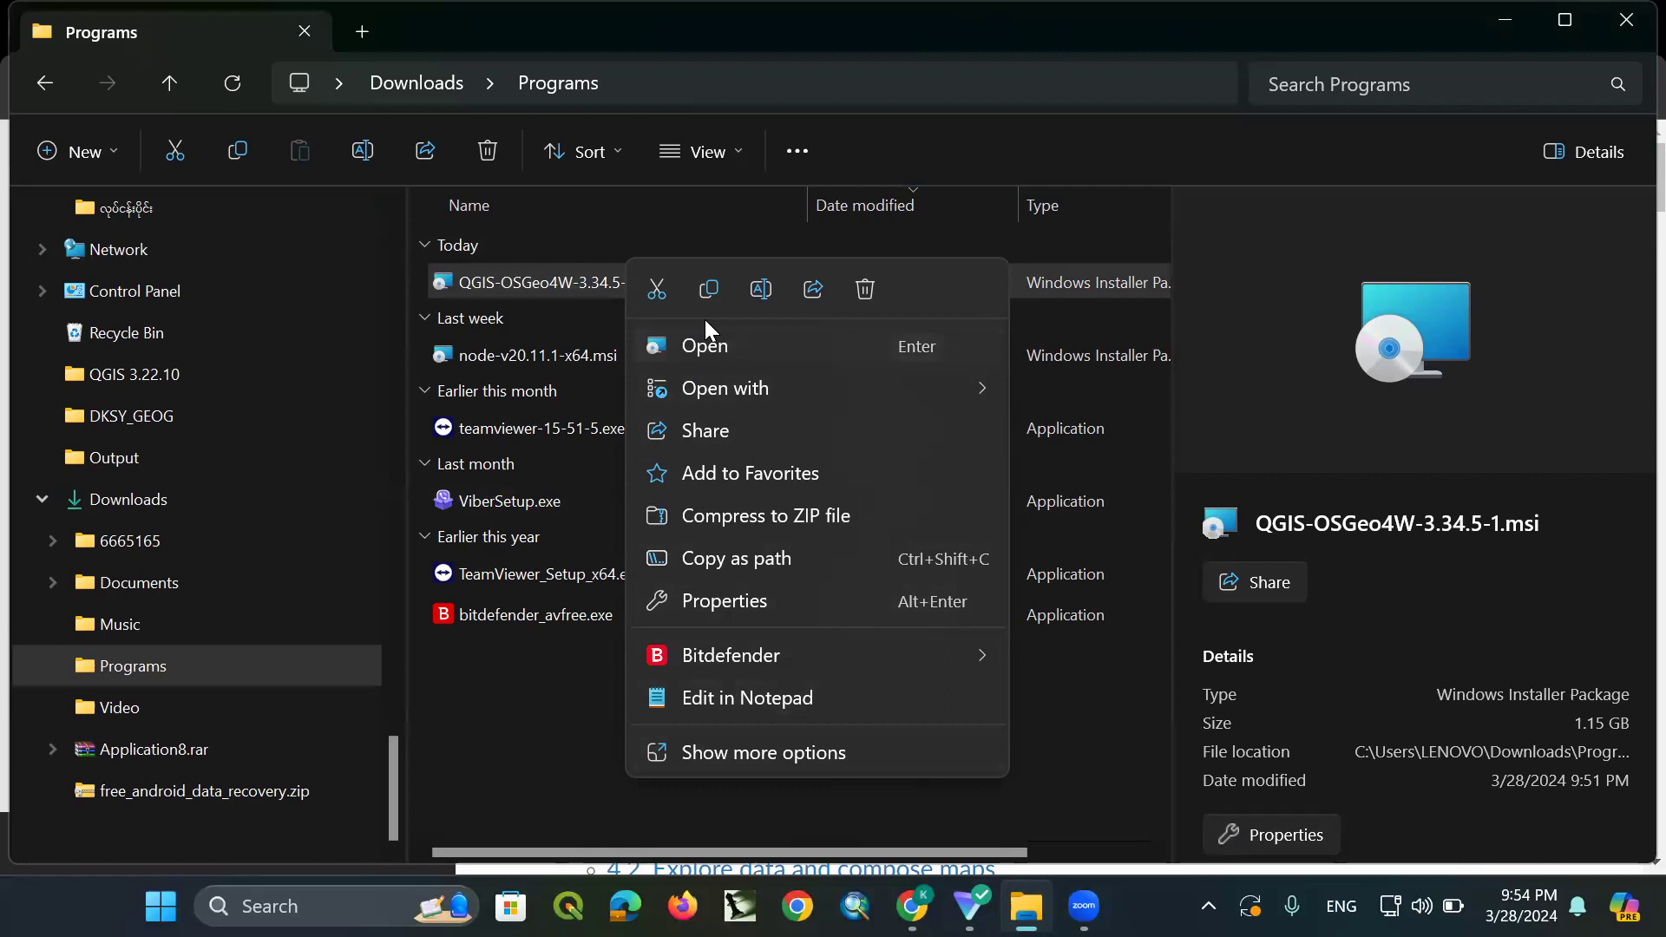
pyautogui.click(778, 338)
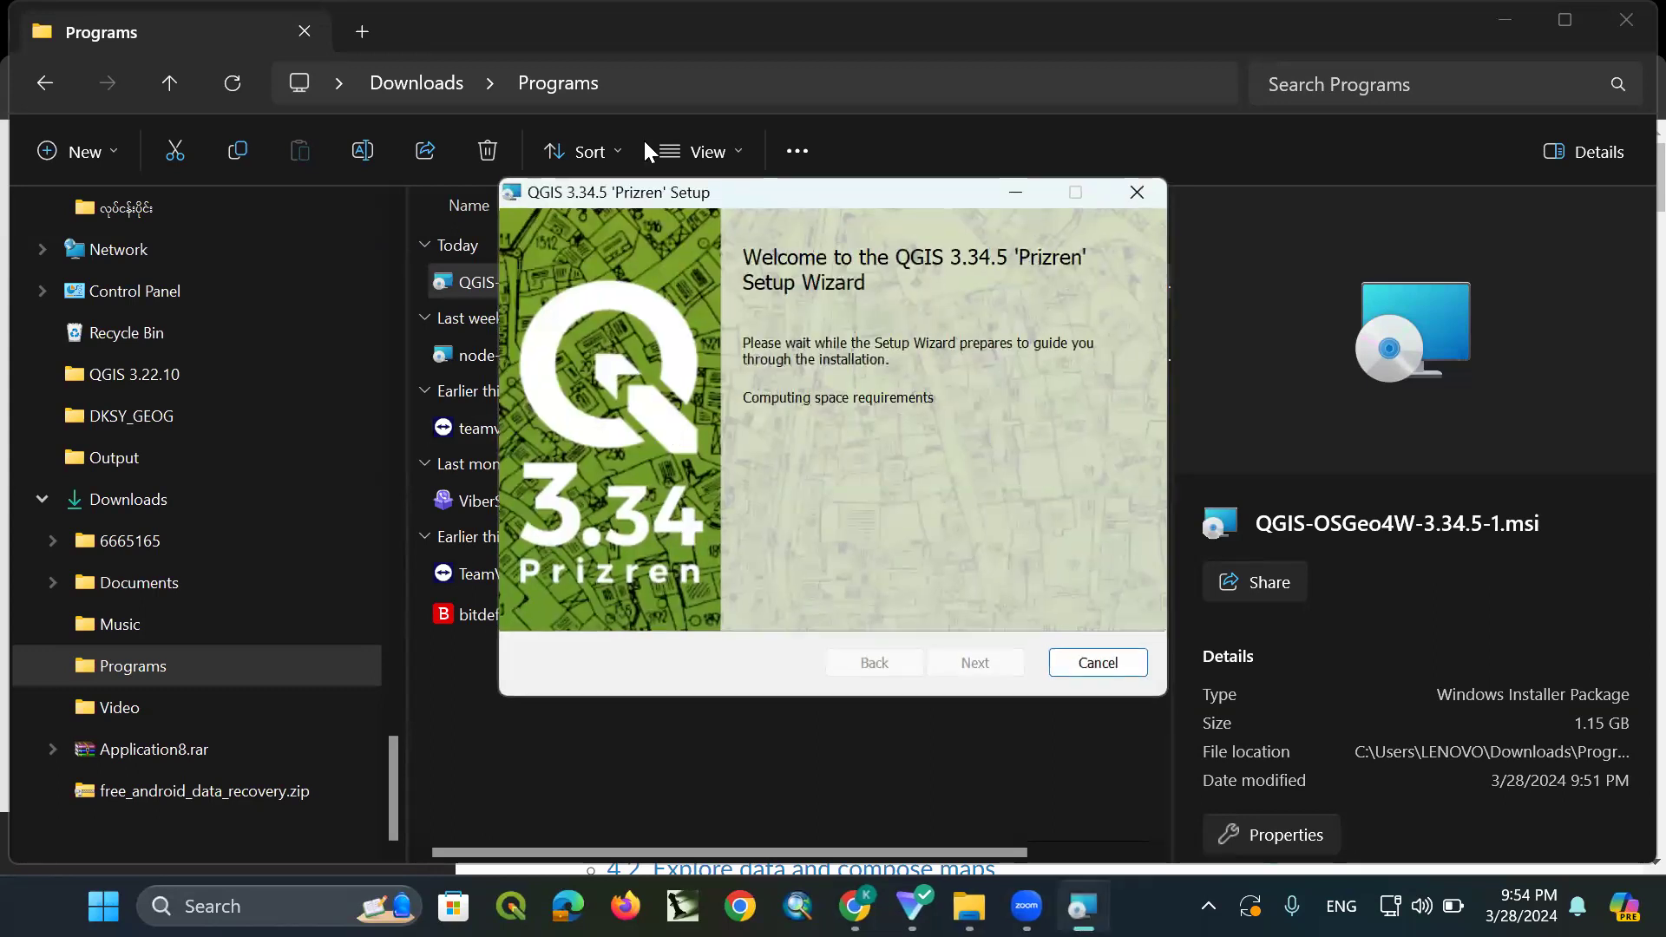
pyautogui.moveTo(860, 197); pyautogui.dragTo(872, 194)
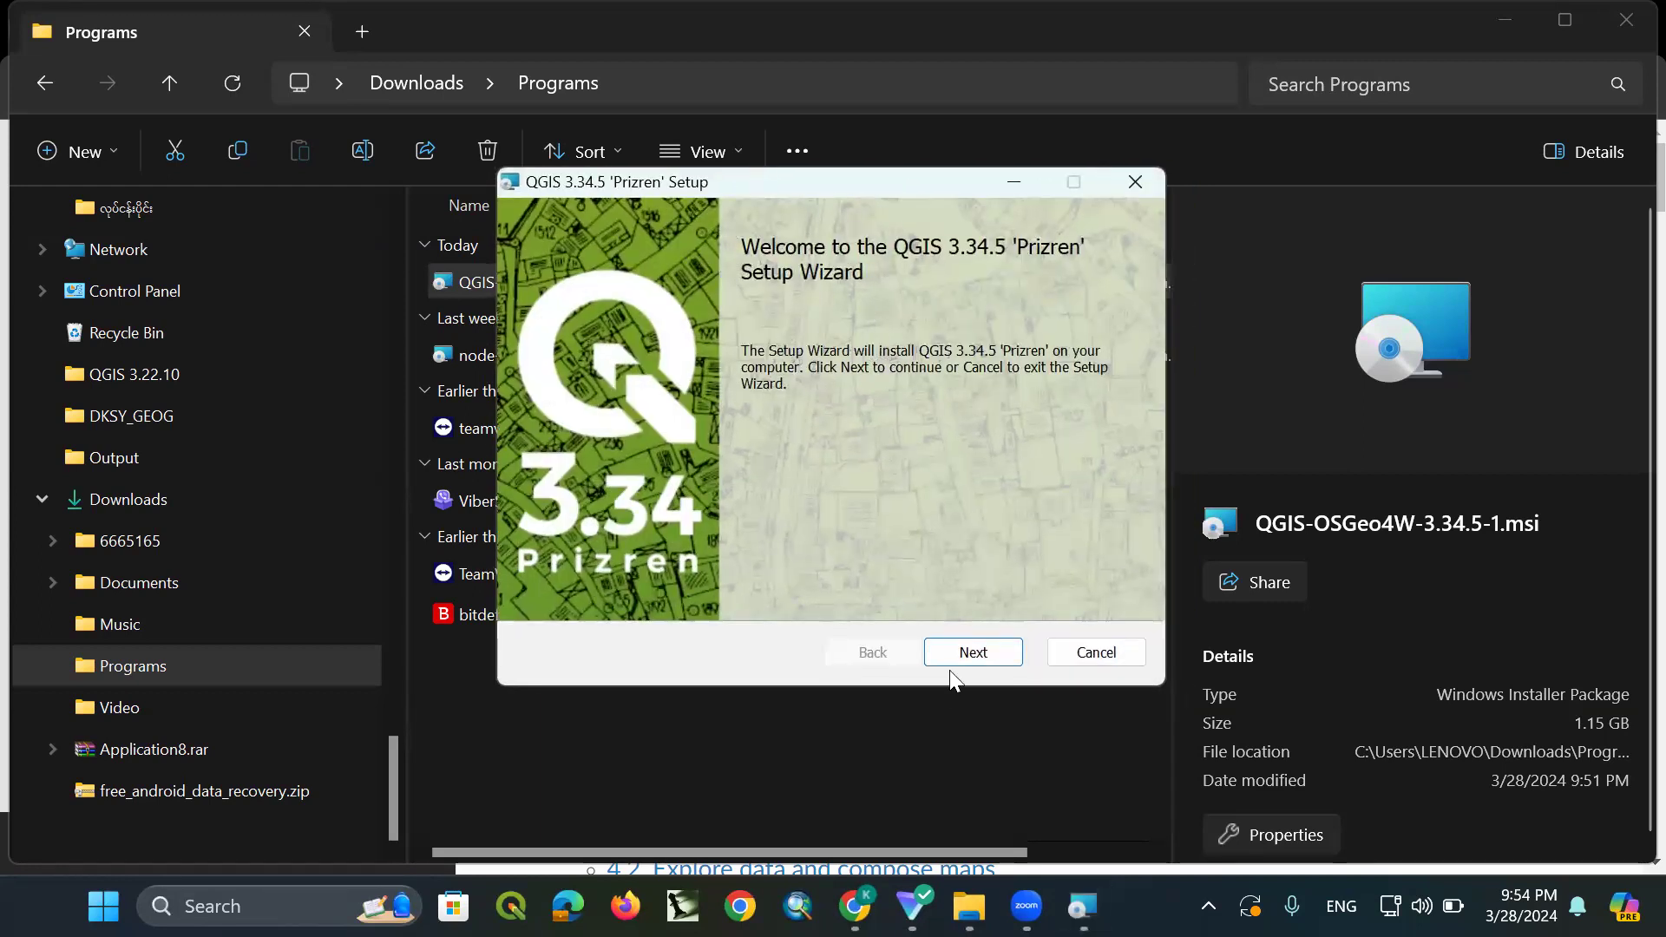
# Proceed through the QGIS 3.34.5 setup welcome page, skim the license agreement and accept its terms
pyautogui.click(1004, 661)
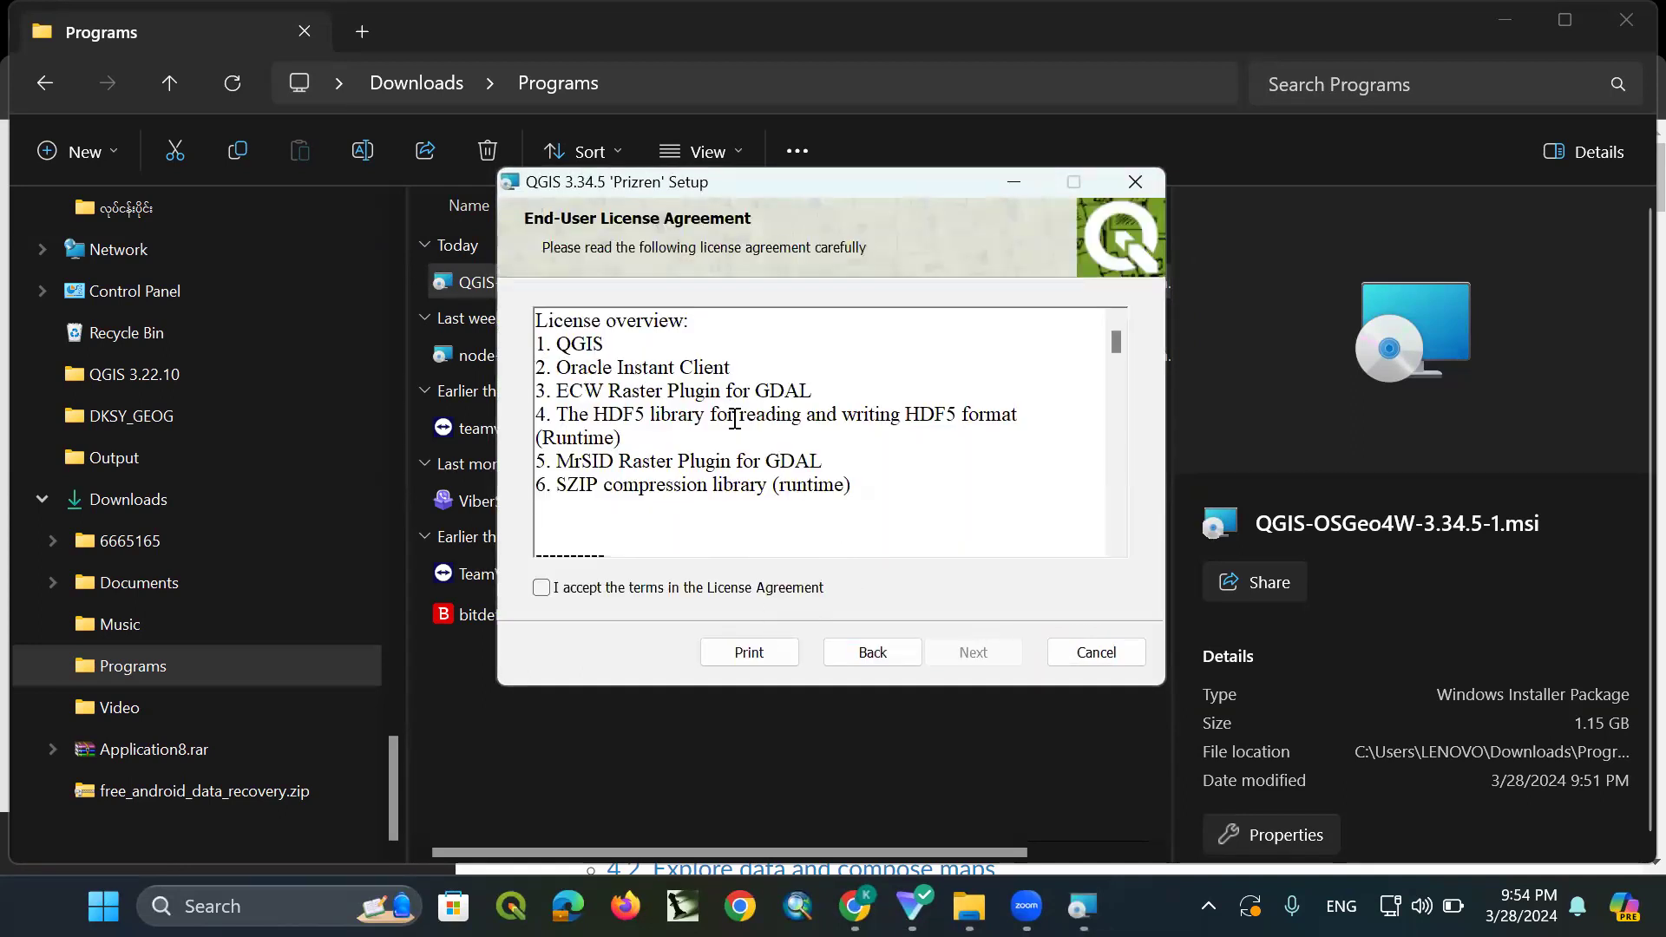
pyautogui.click(541, 587)
pyautogui.scroll(-5, 833, 458)
pyautogui.scroll(-10, 833, 459)
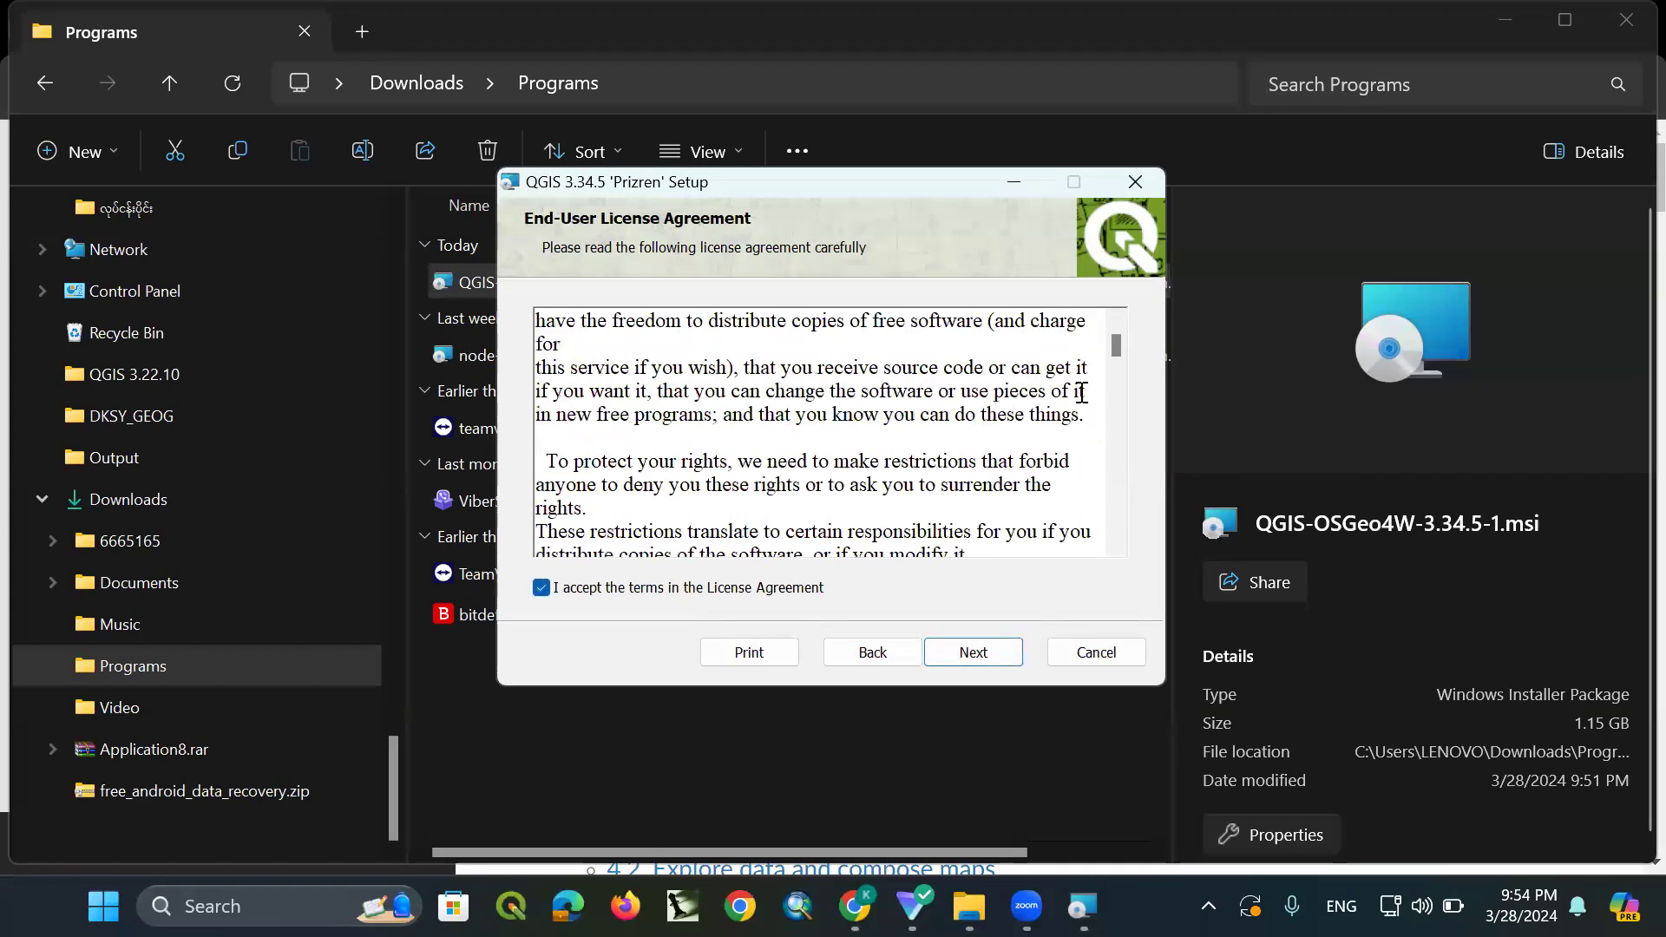
pyautogui.click(972, 652)
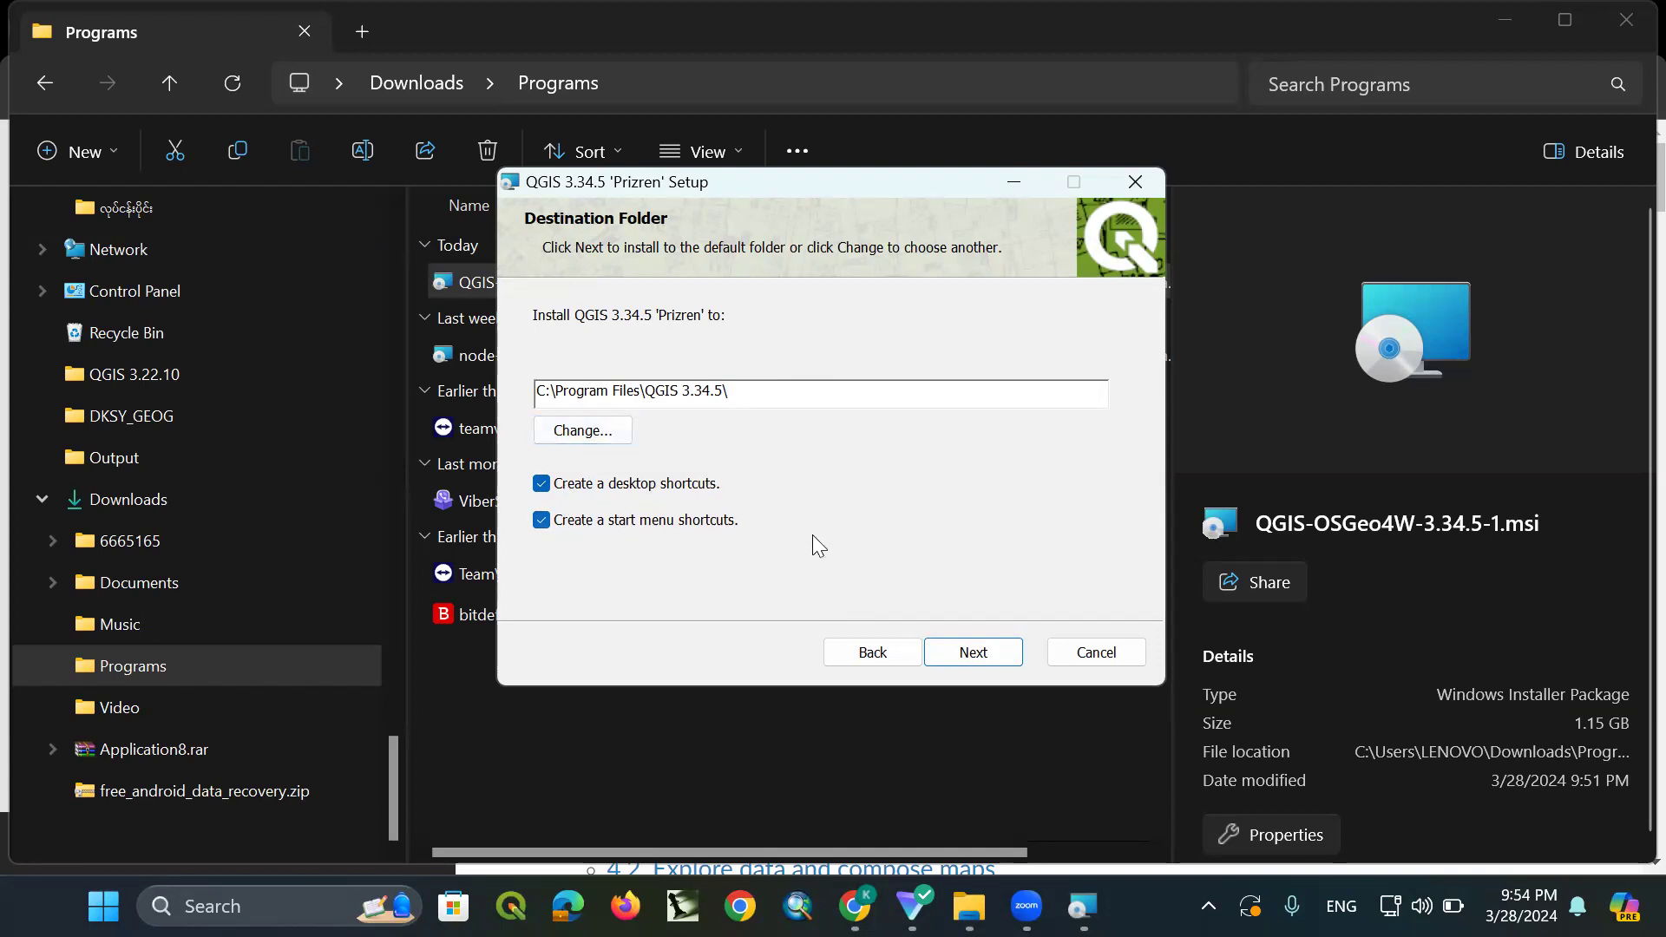
# Install QGIS to C:\Program Files\QGIS 3.34.5\ with desktop and start menu shortcuts, and finish the setup wizard
pyautogui.click(979, 655)
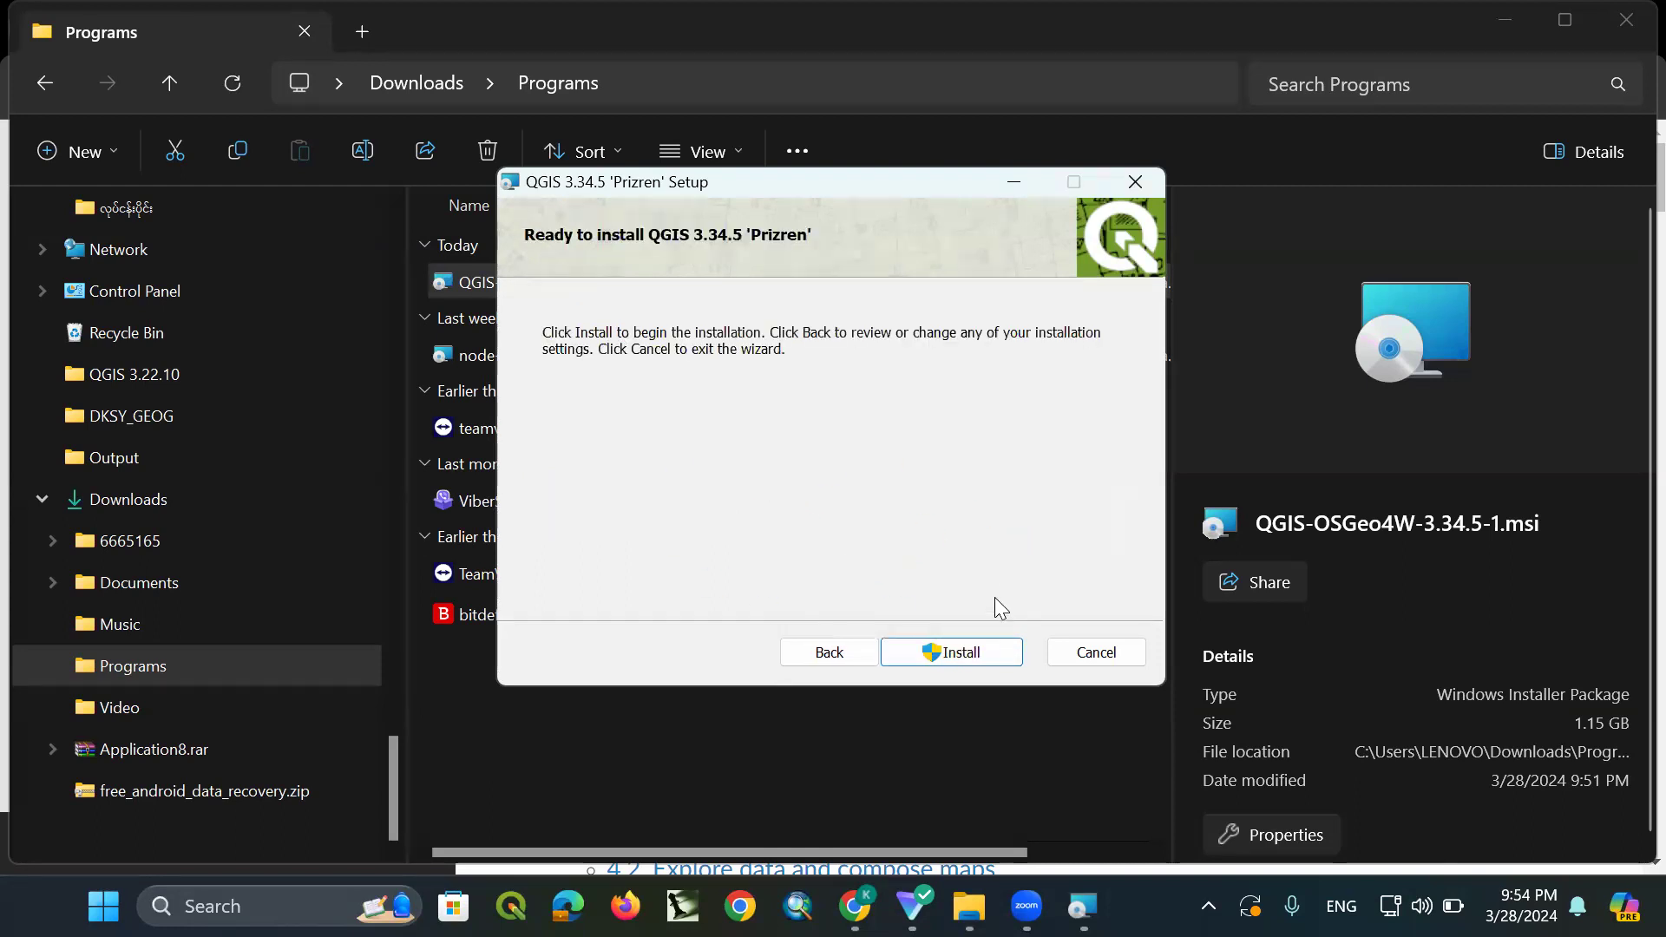
pyautogui.click(975, 652)
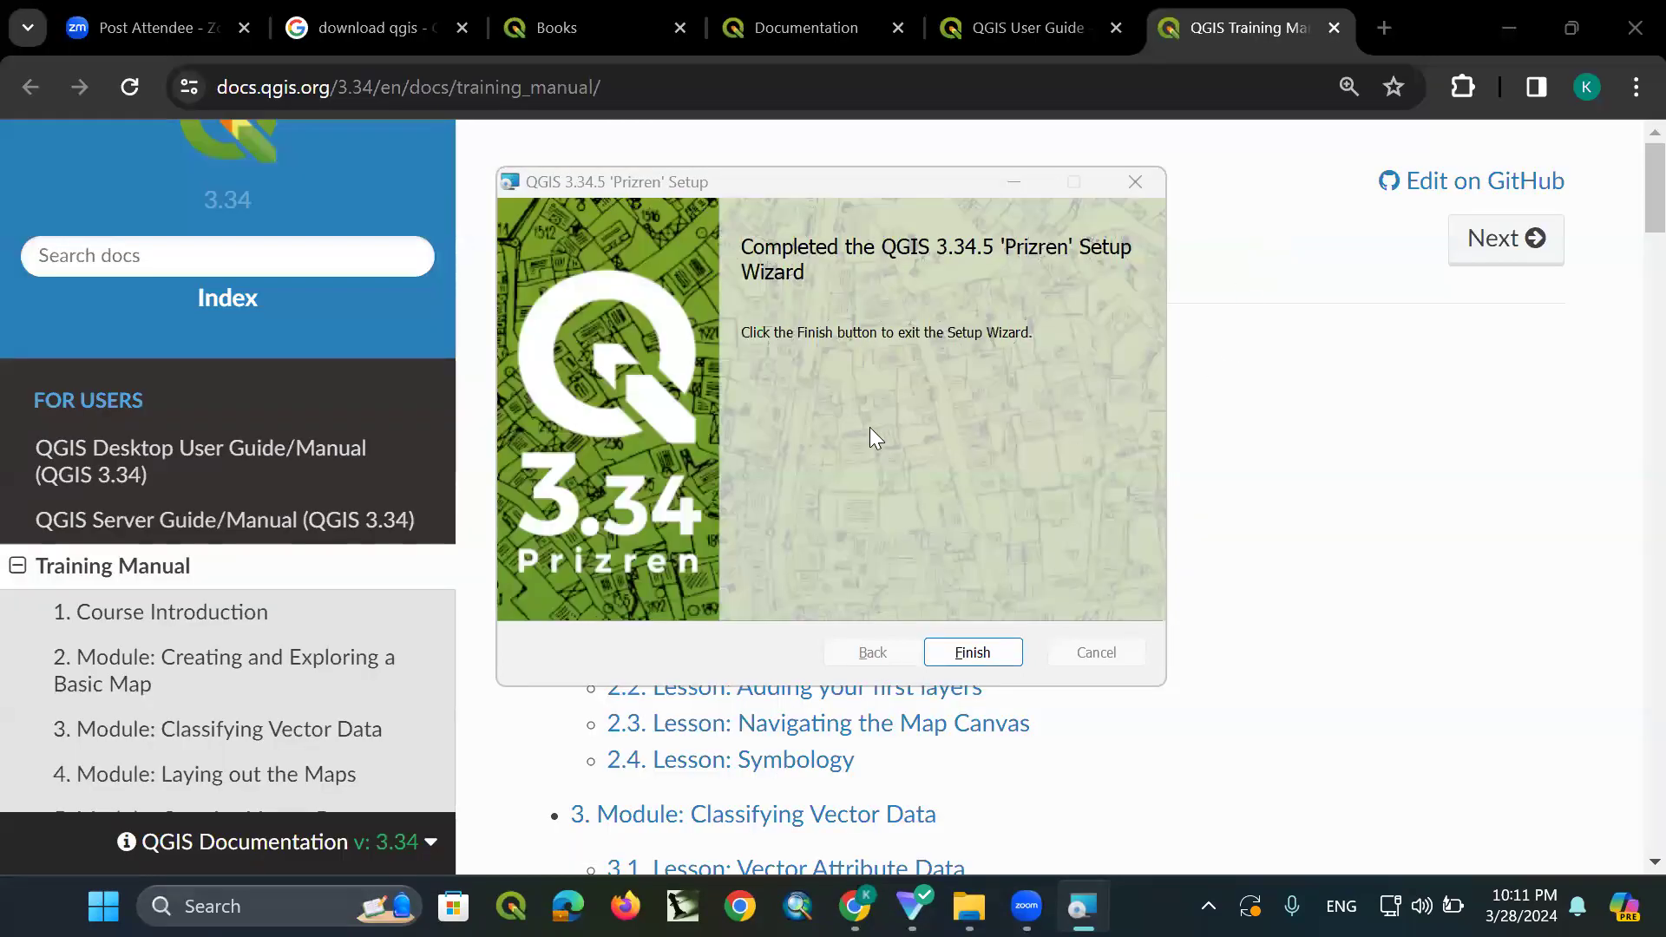
pyautogui.moveTo(878, 189); pyautogui.dragTo(836, 176)
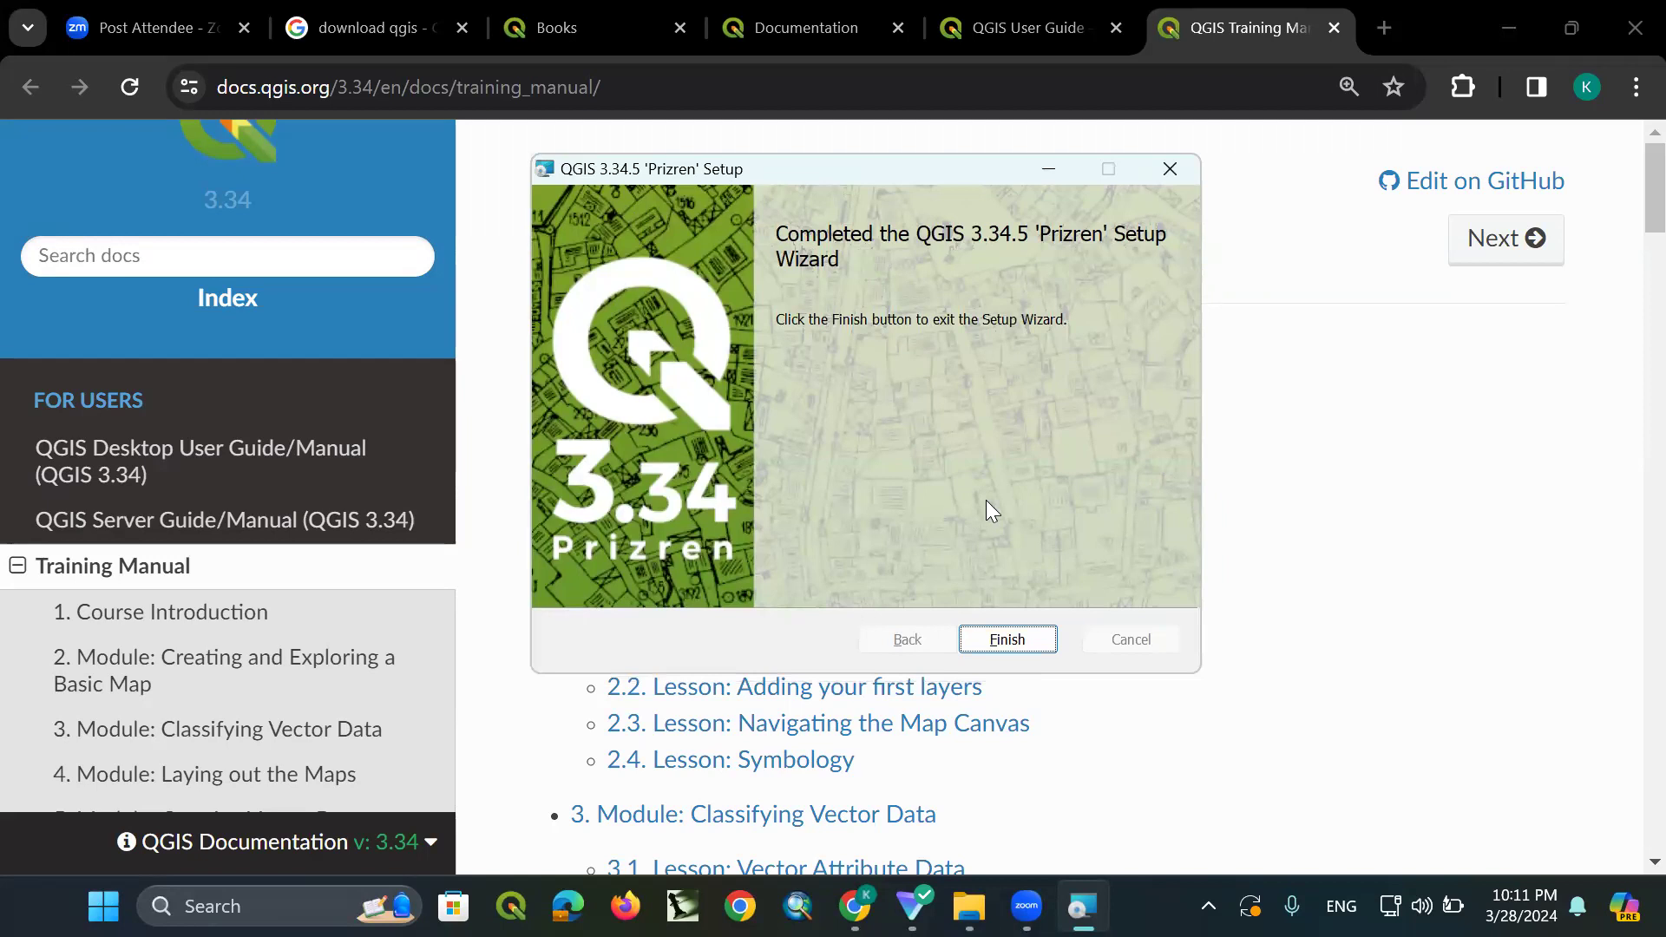
pyautogui.click(1025, 642)
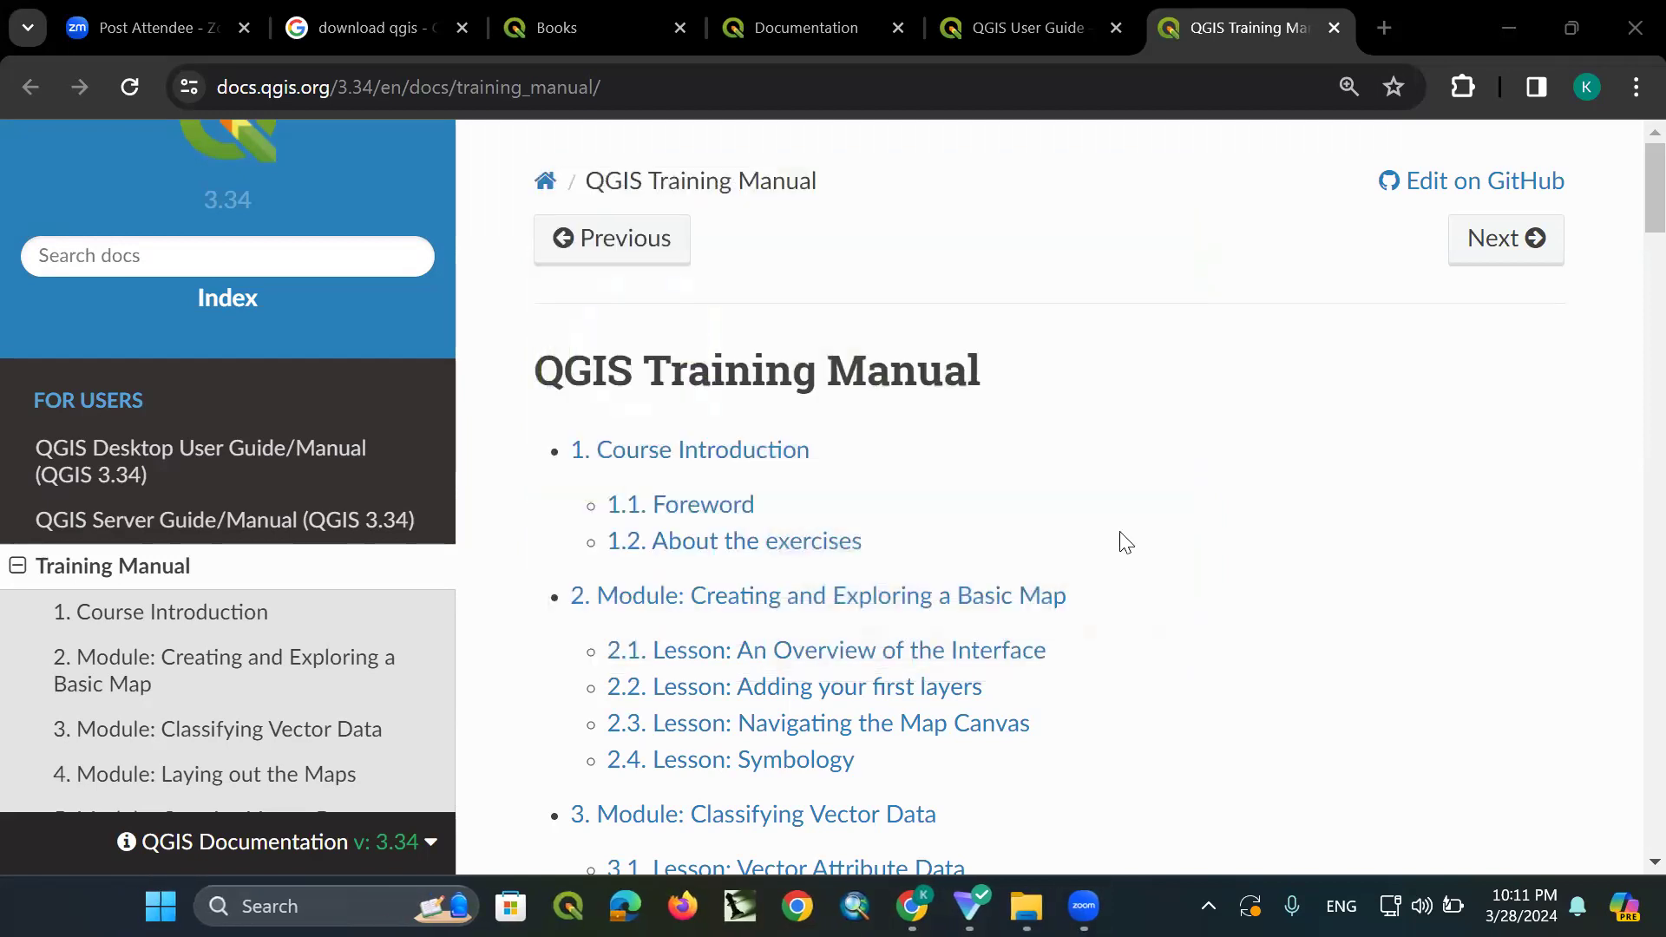
# Launch QGIS Desktop 3.34.5 from the QGIS 3.34.5 group of installed apps and dismiss the SemiAutomaticClassificationPlugin warning
pyautogui.click(1572, 28)
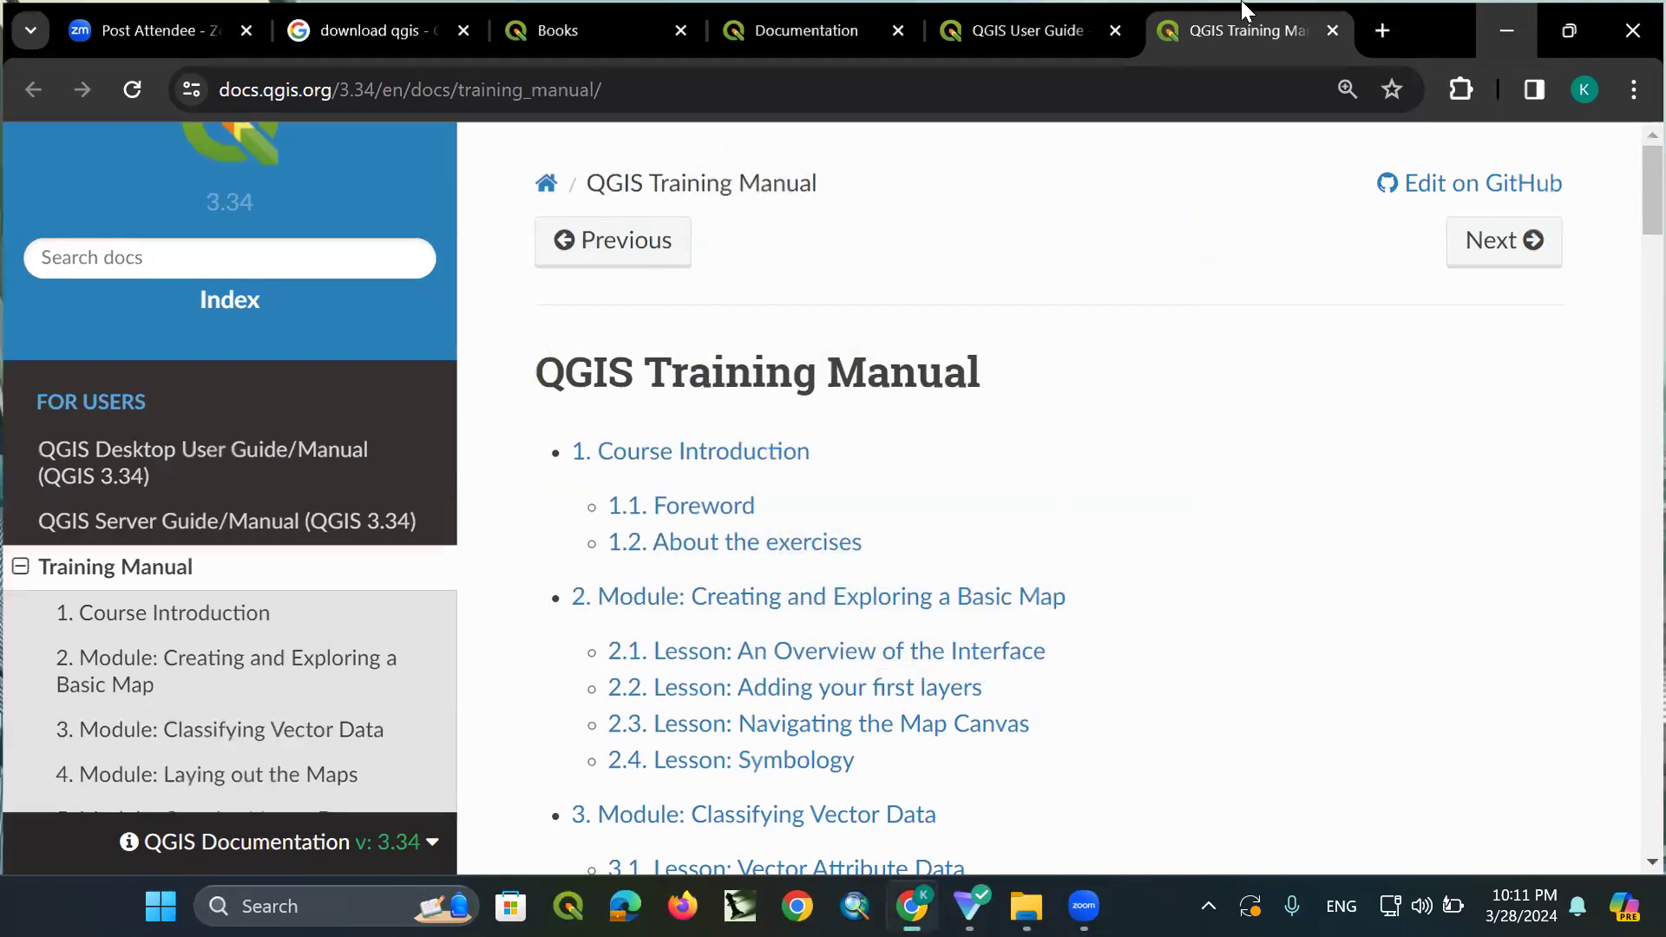
pyautogui.press('super+d')
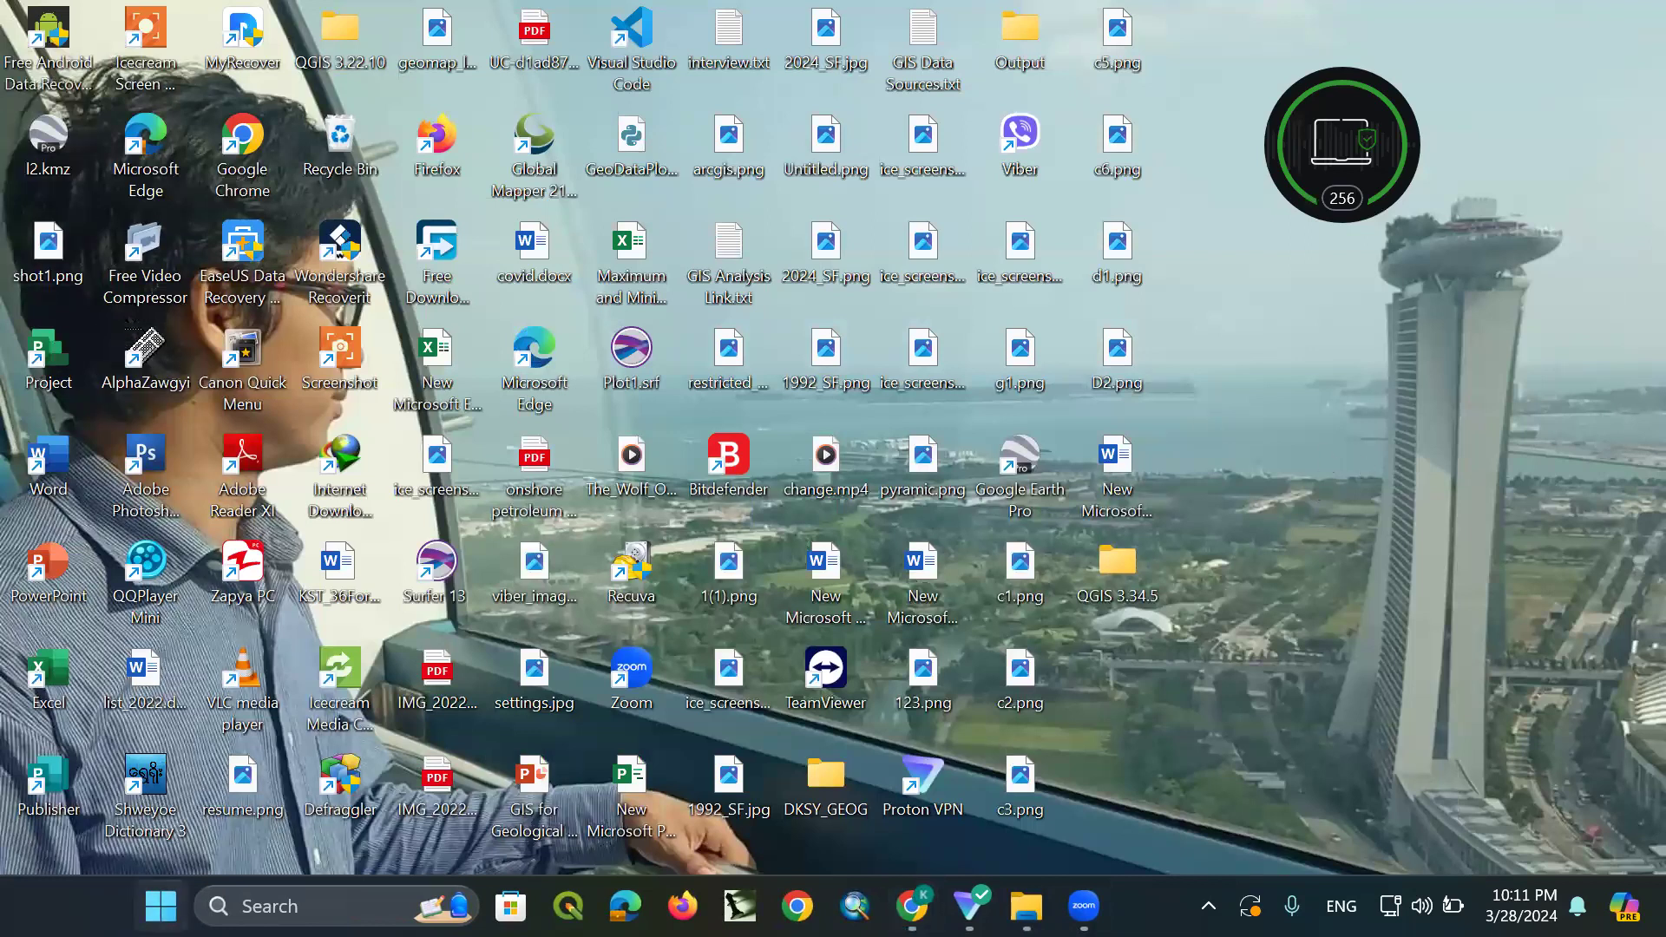
pyautogui.click(160, 906)
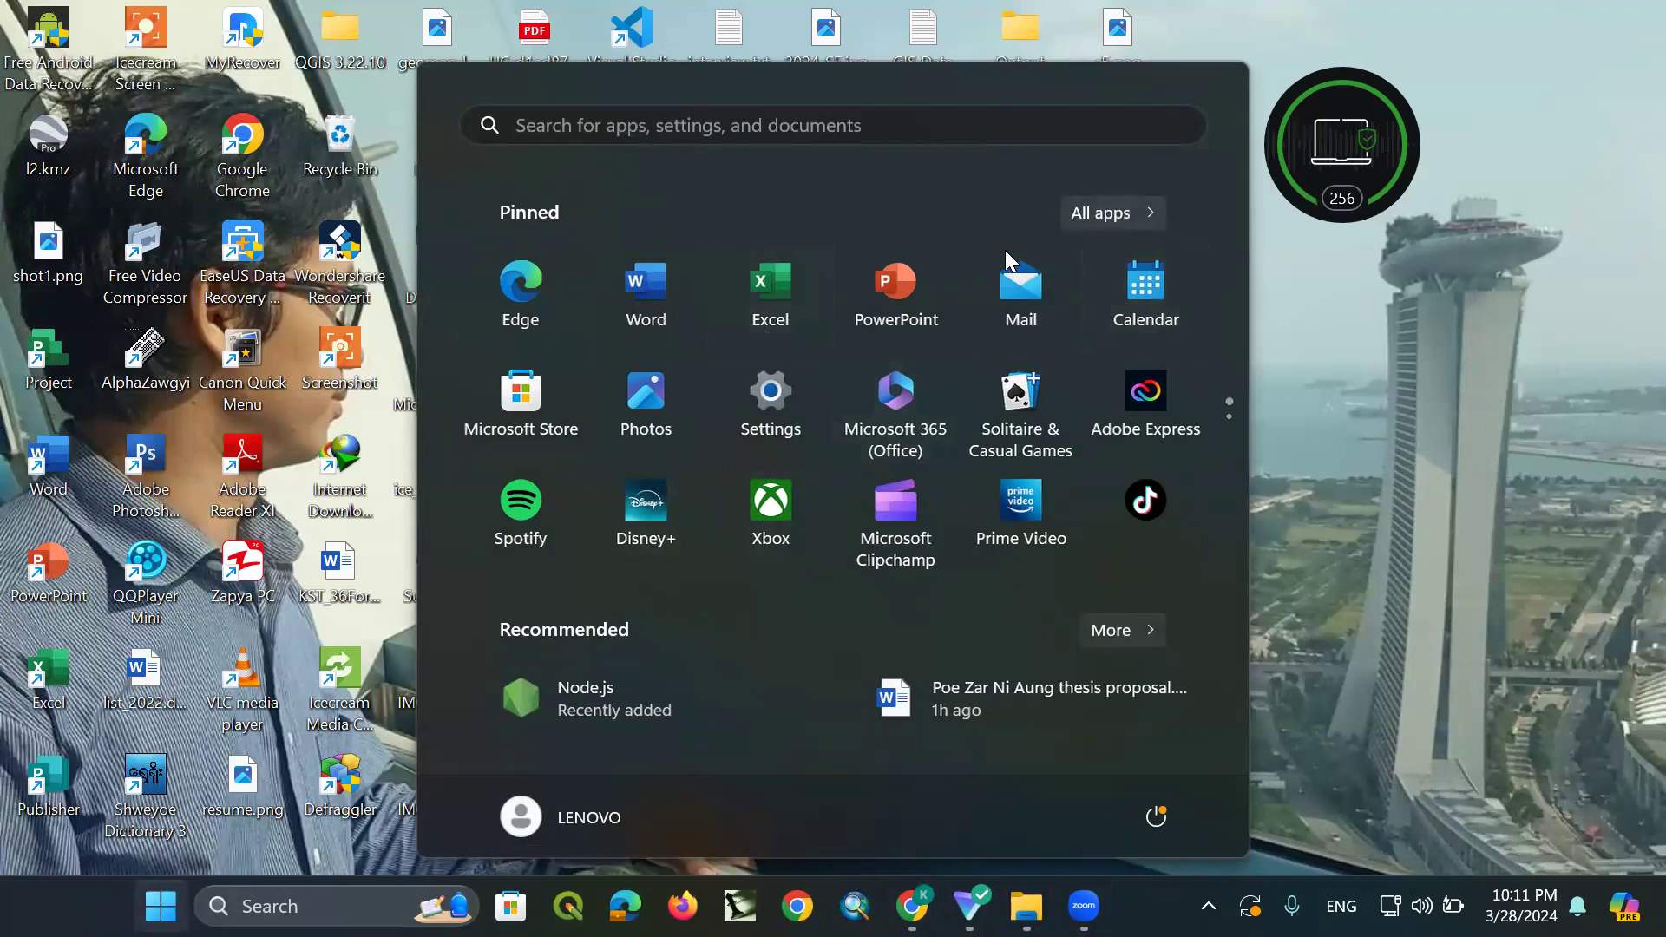
pyautogui.click(1128, 219)
pyautogui.scroll(-3, 711, 486)
pyautogui.scroll(-7, 764, 451)
pyautogui.scroll(-10, 735, 499)
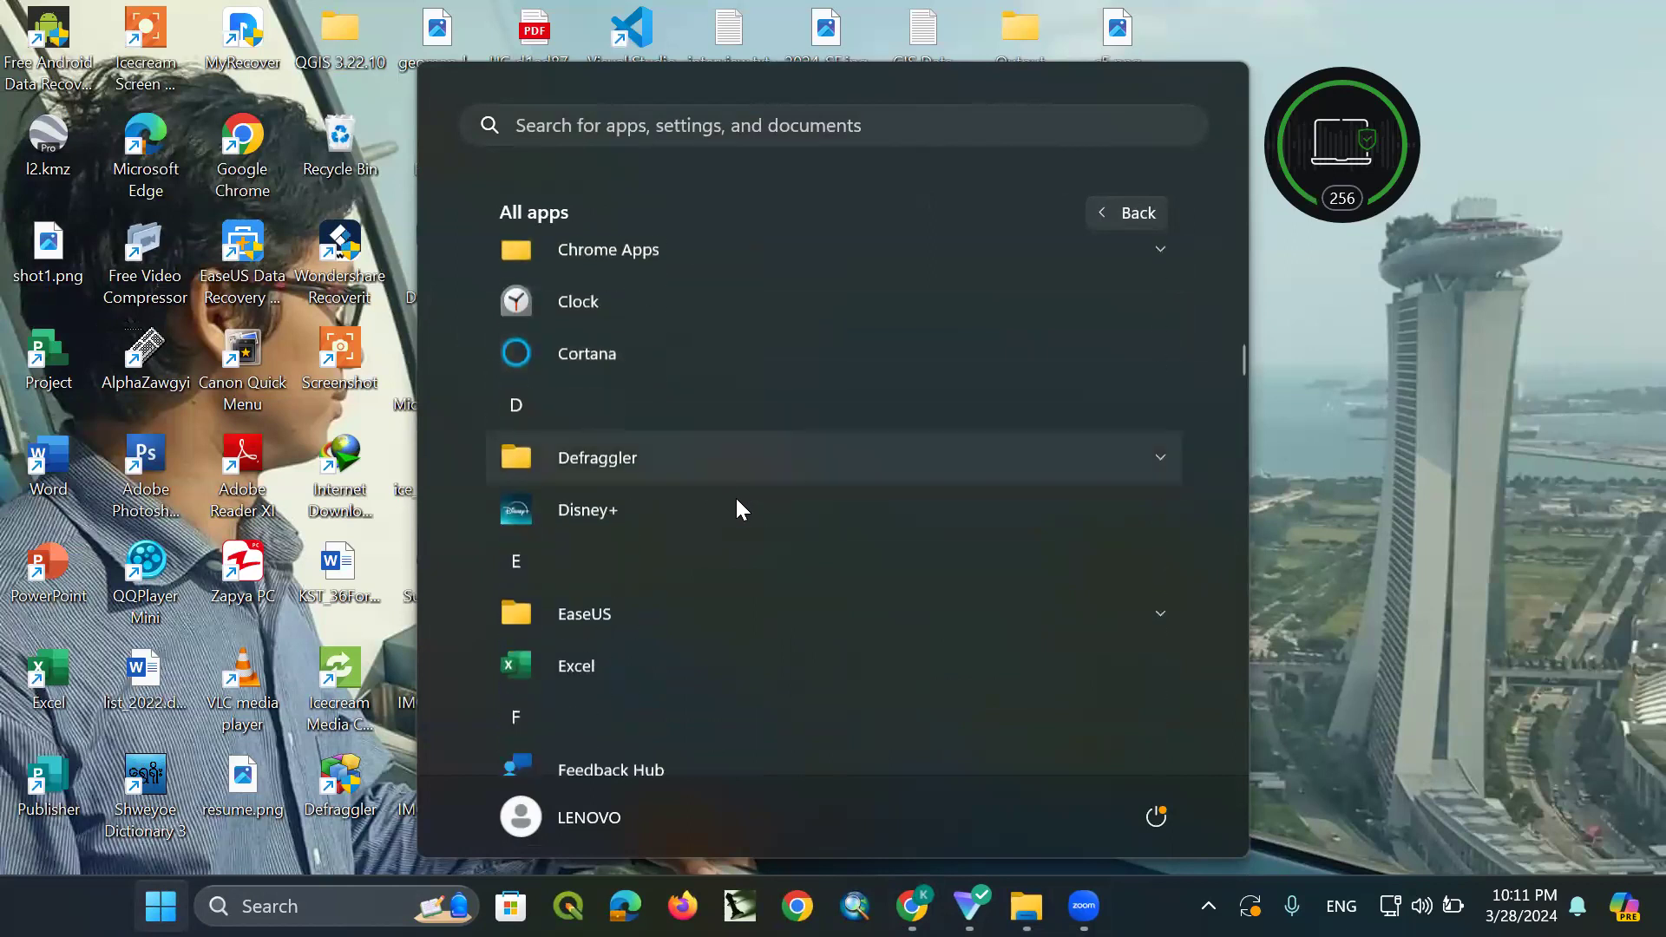
pyautogui.scroll(-10, 719, 486)
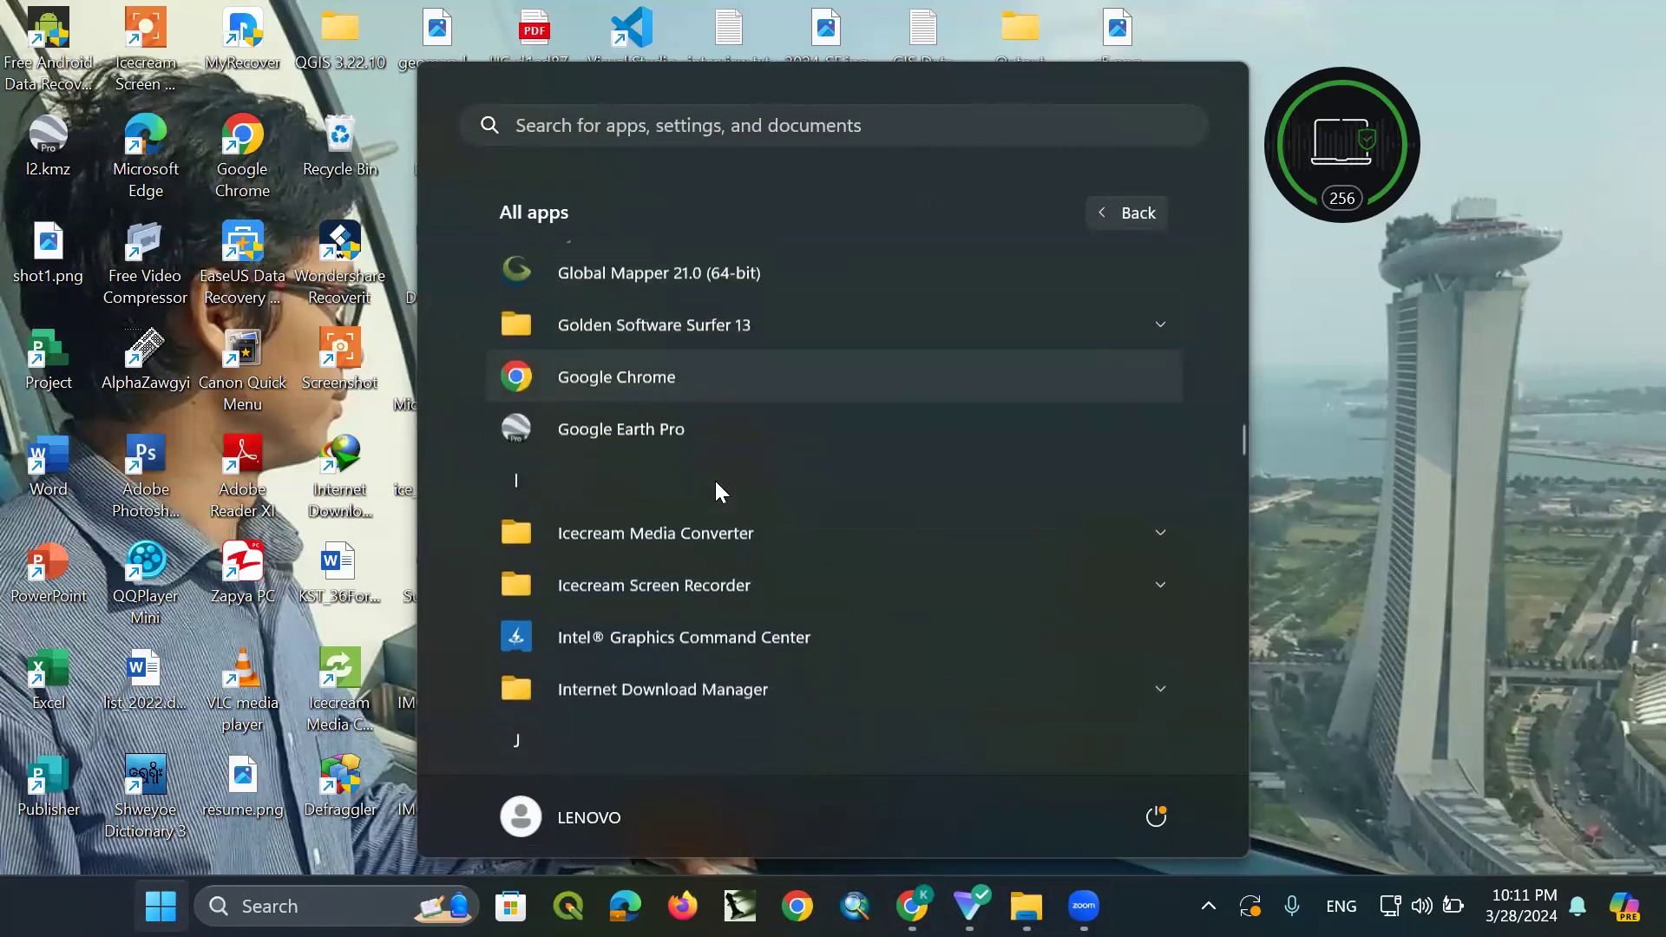
pyautogui.scroll(-12, 716, 479)
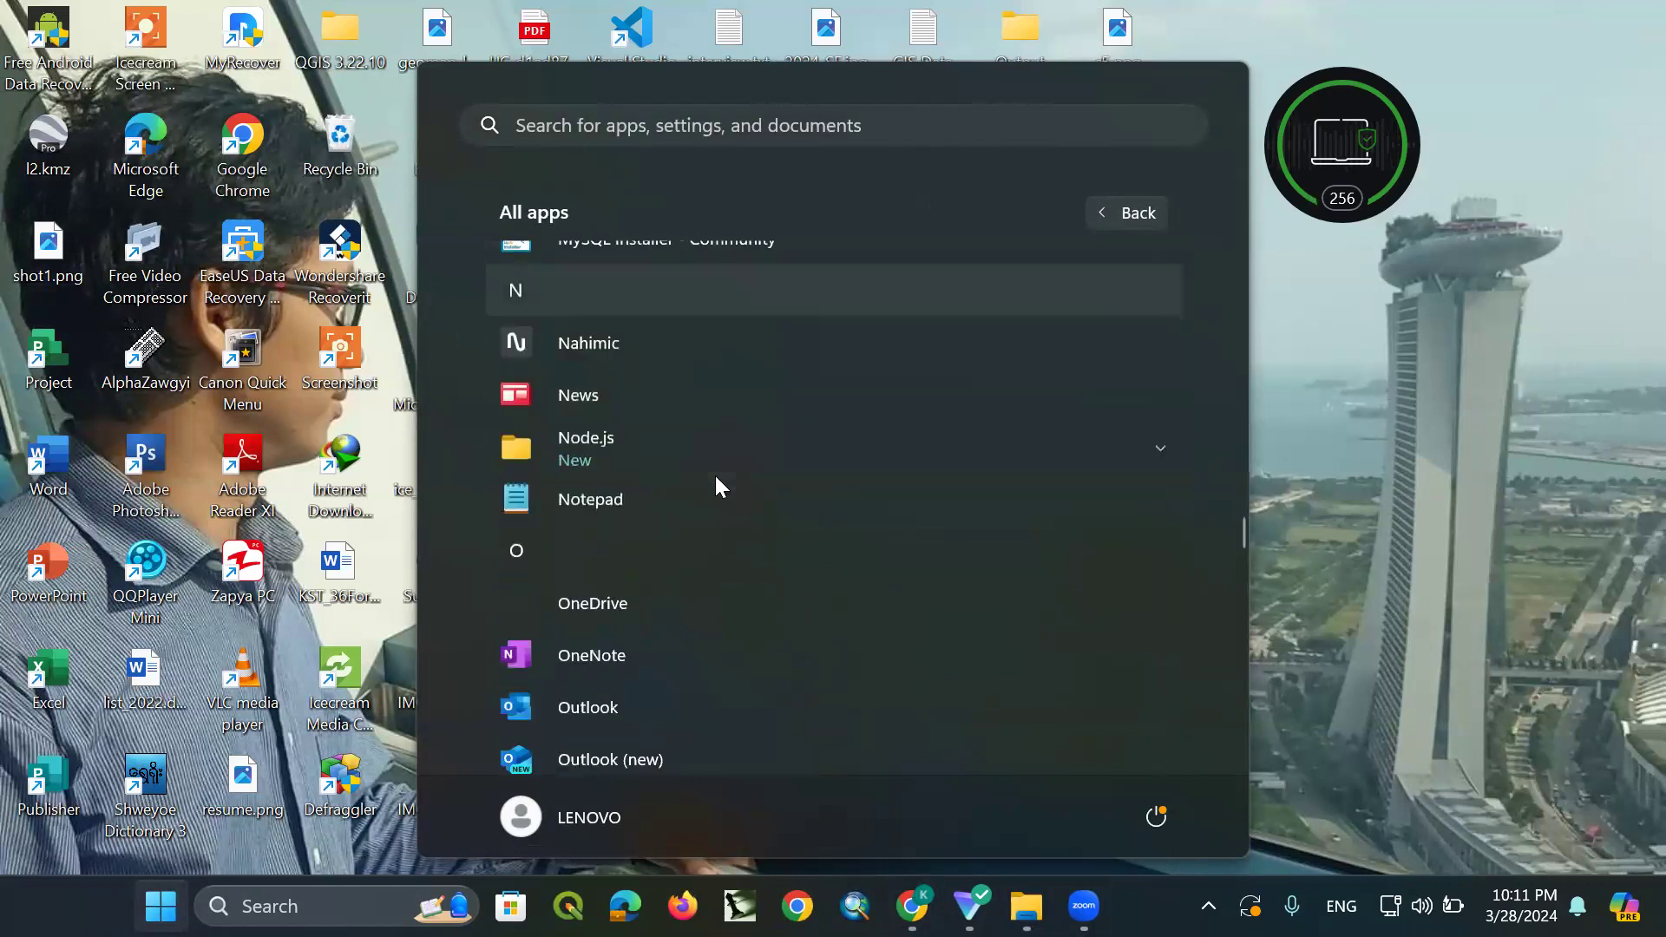
pyautogui.scroll(-3, 706, 513)
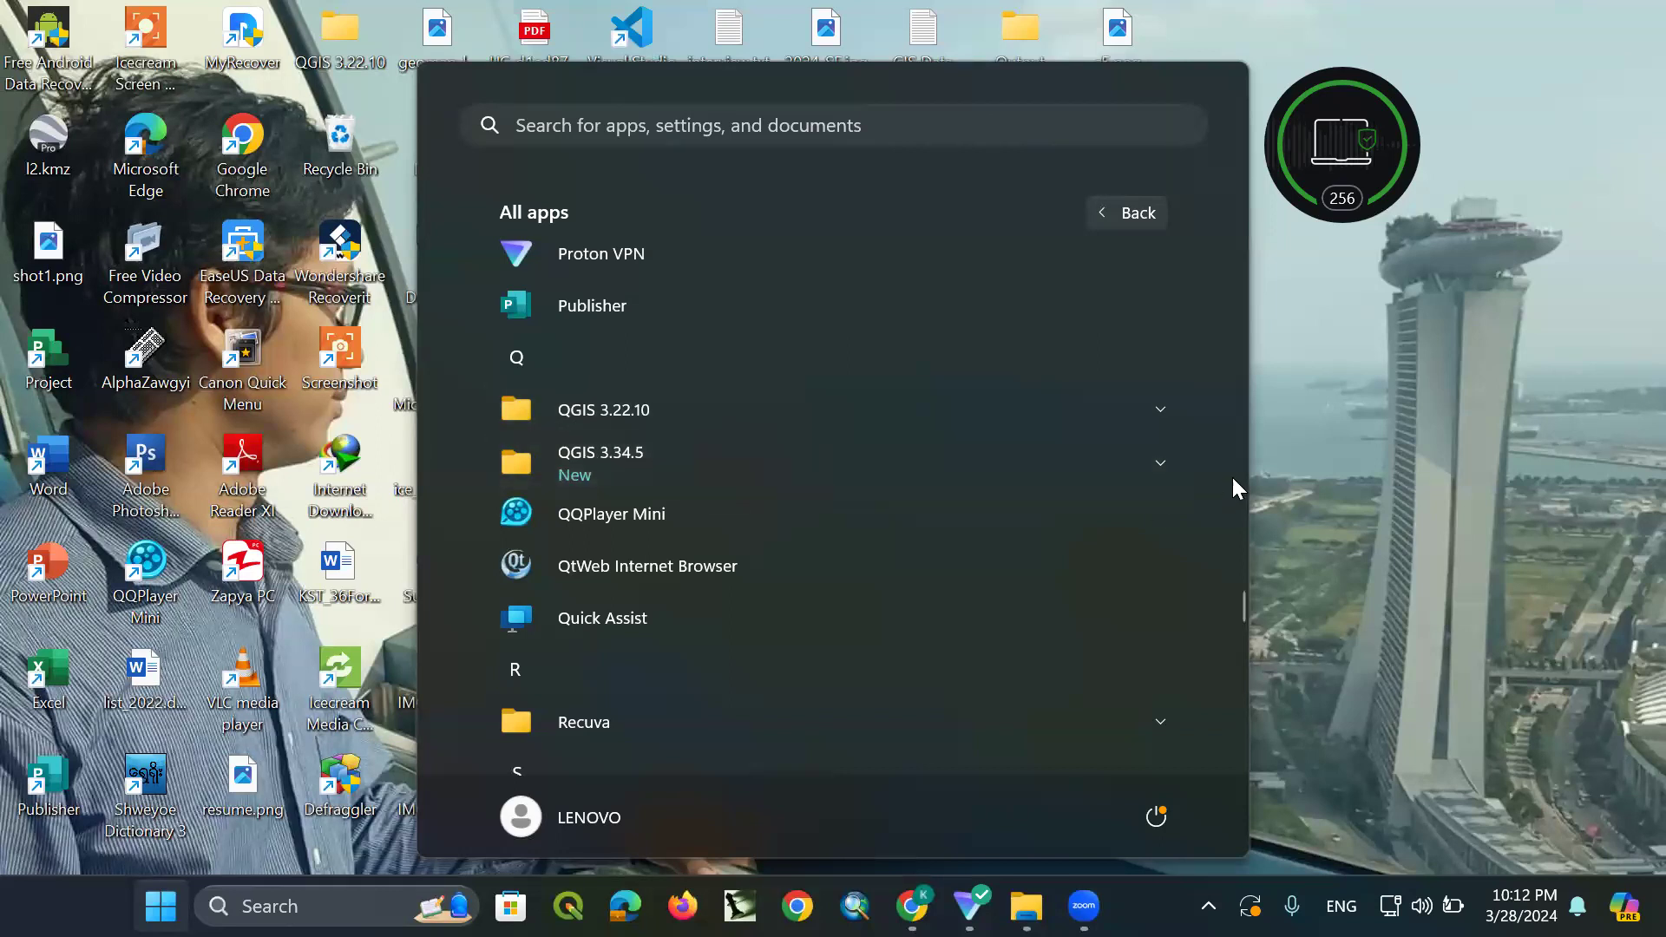
pyautogui.click(1147, 467)
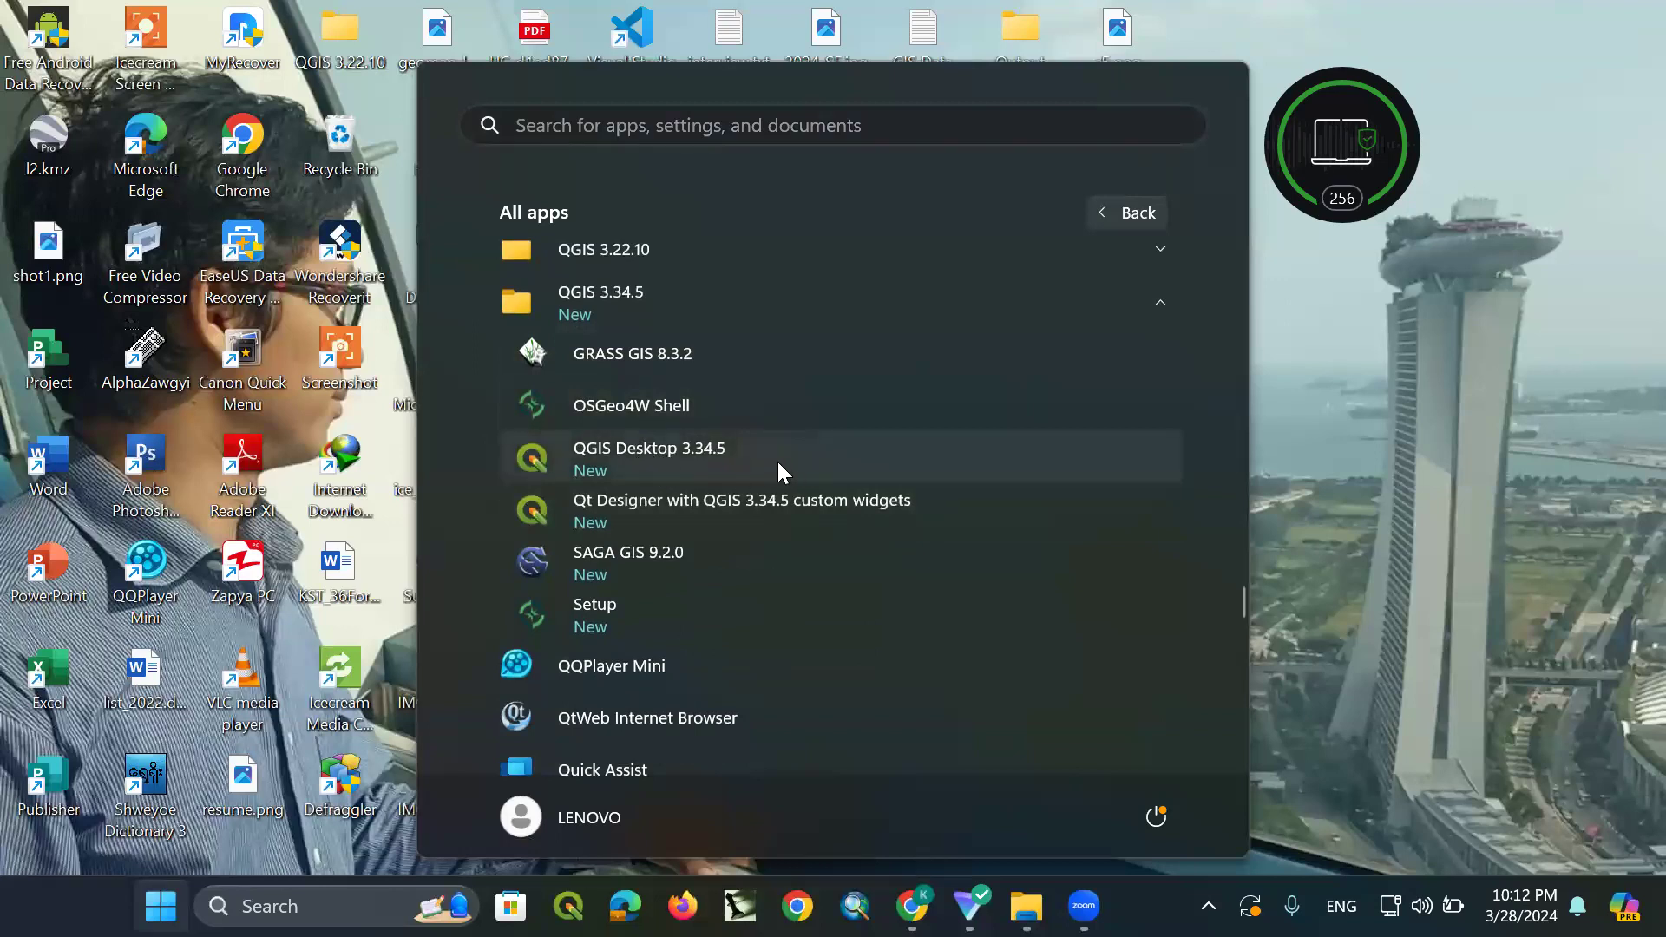
pyautogui.click(692, 451)
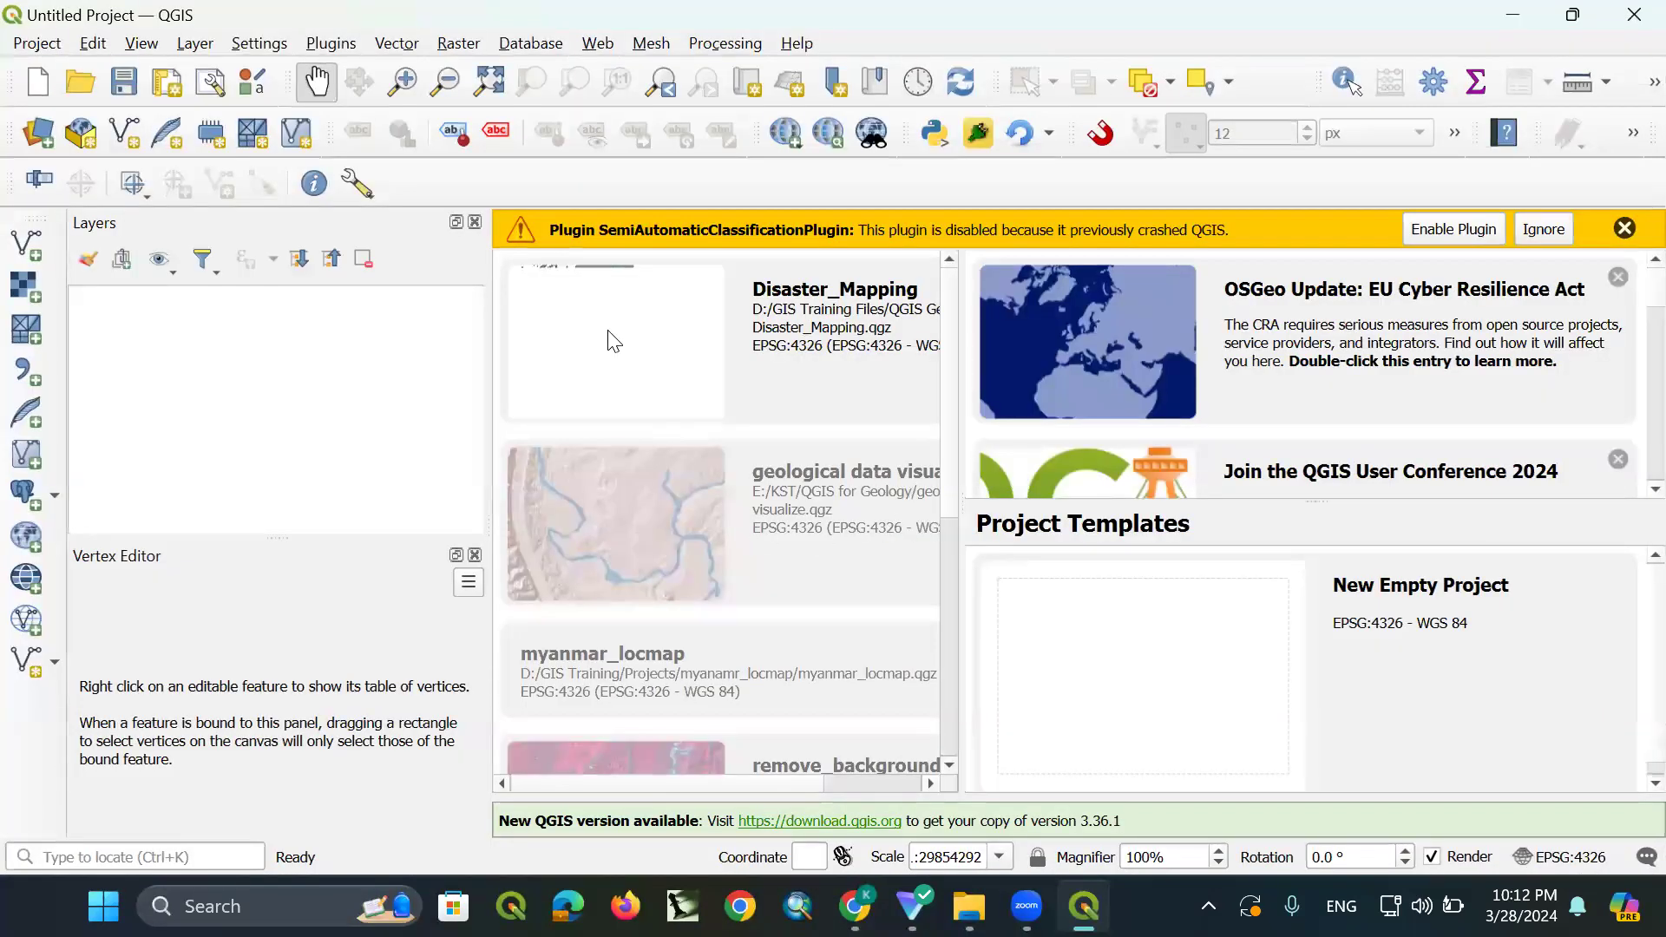
pyautogui.click(1625, 230)
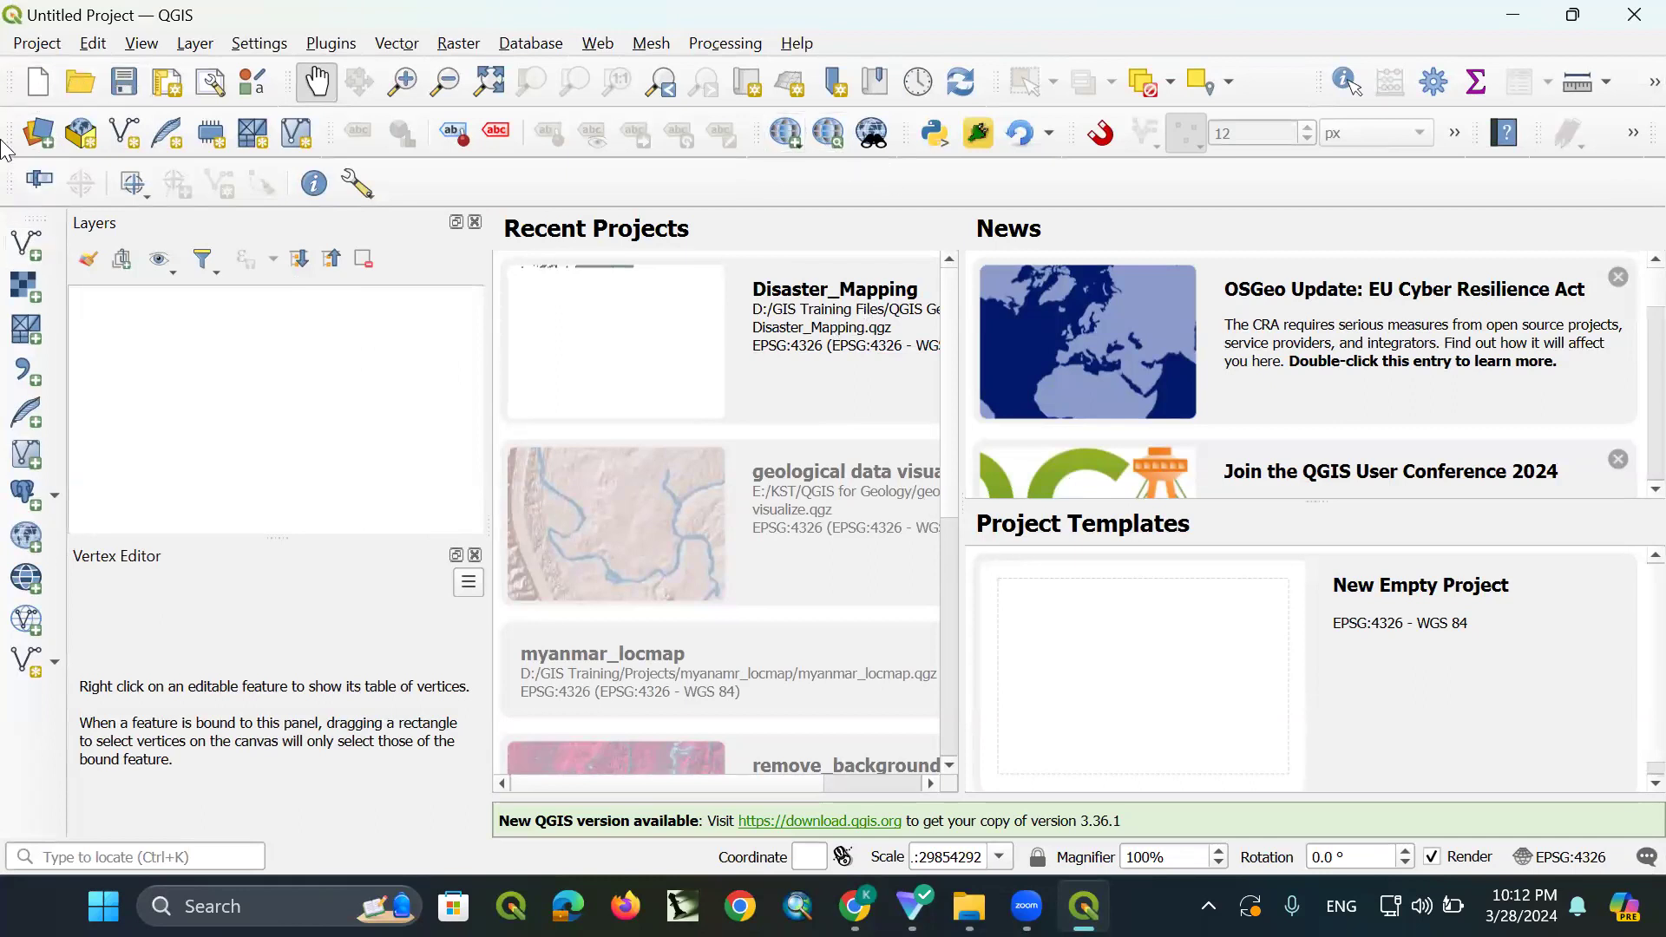
pyautogui.click(39, 46)
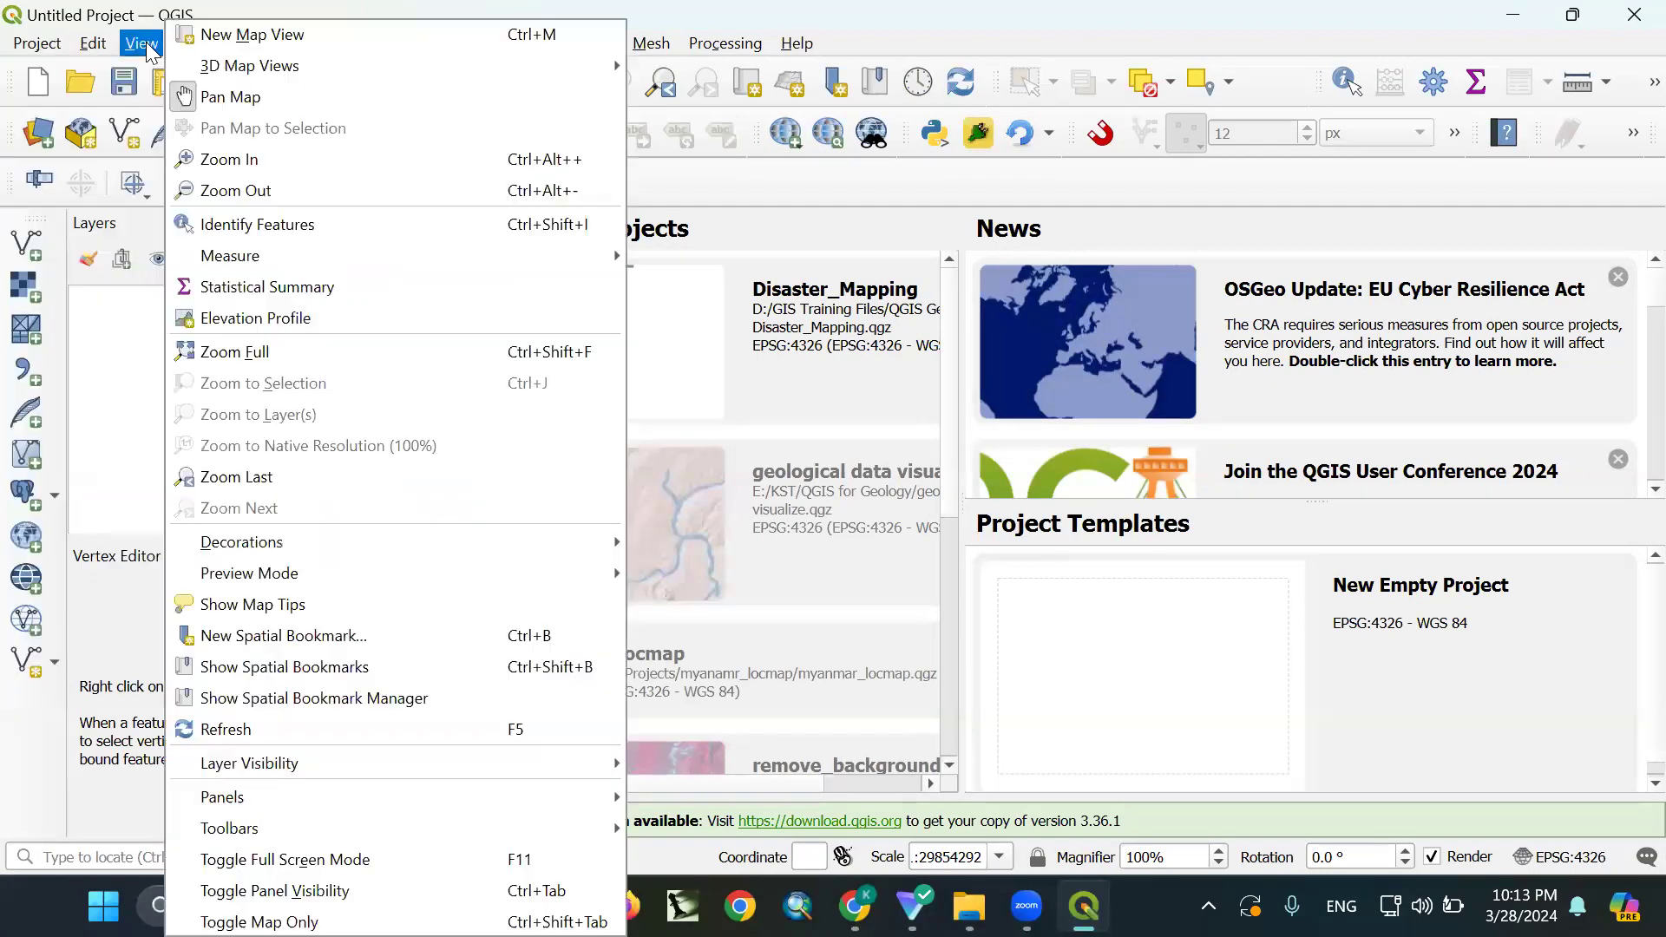
pyautogui.moveTo(47, 50)
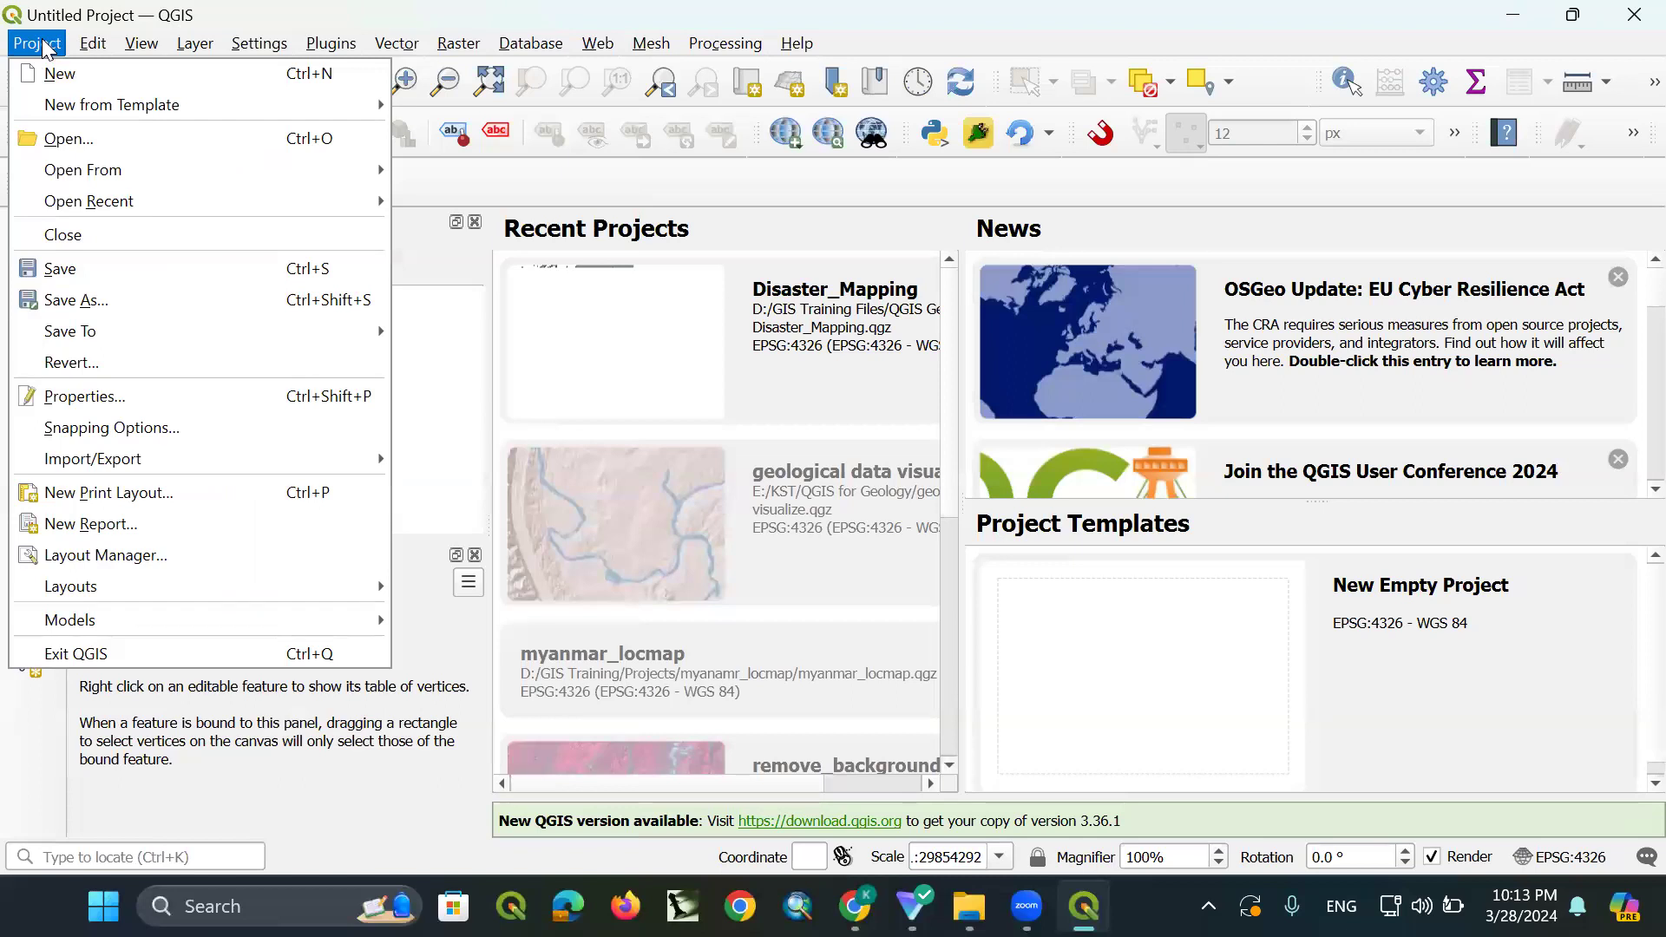
pyautogui.moveTo(141, 44)
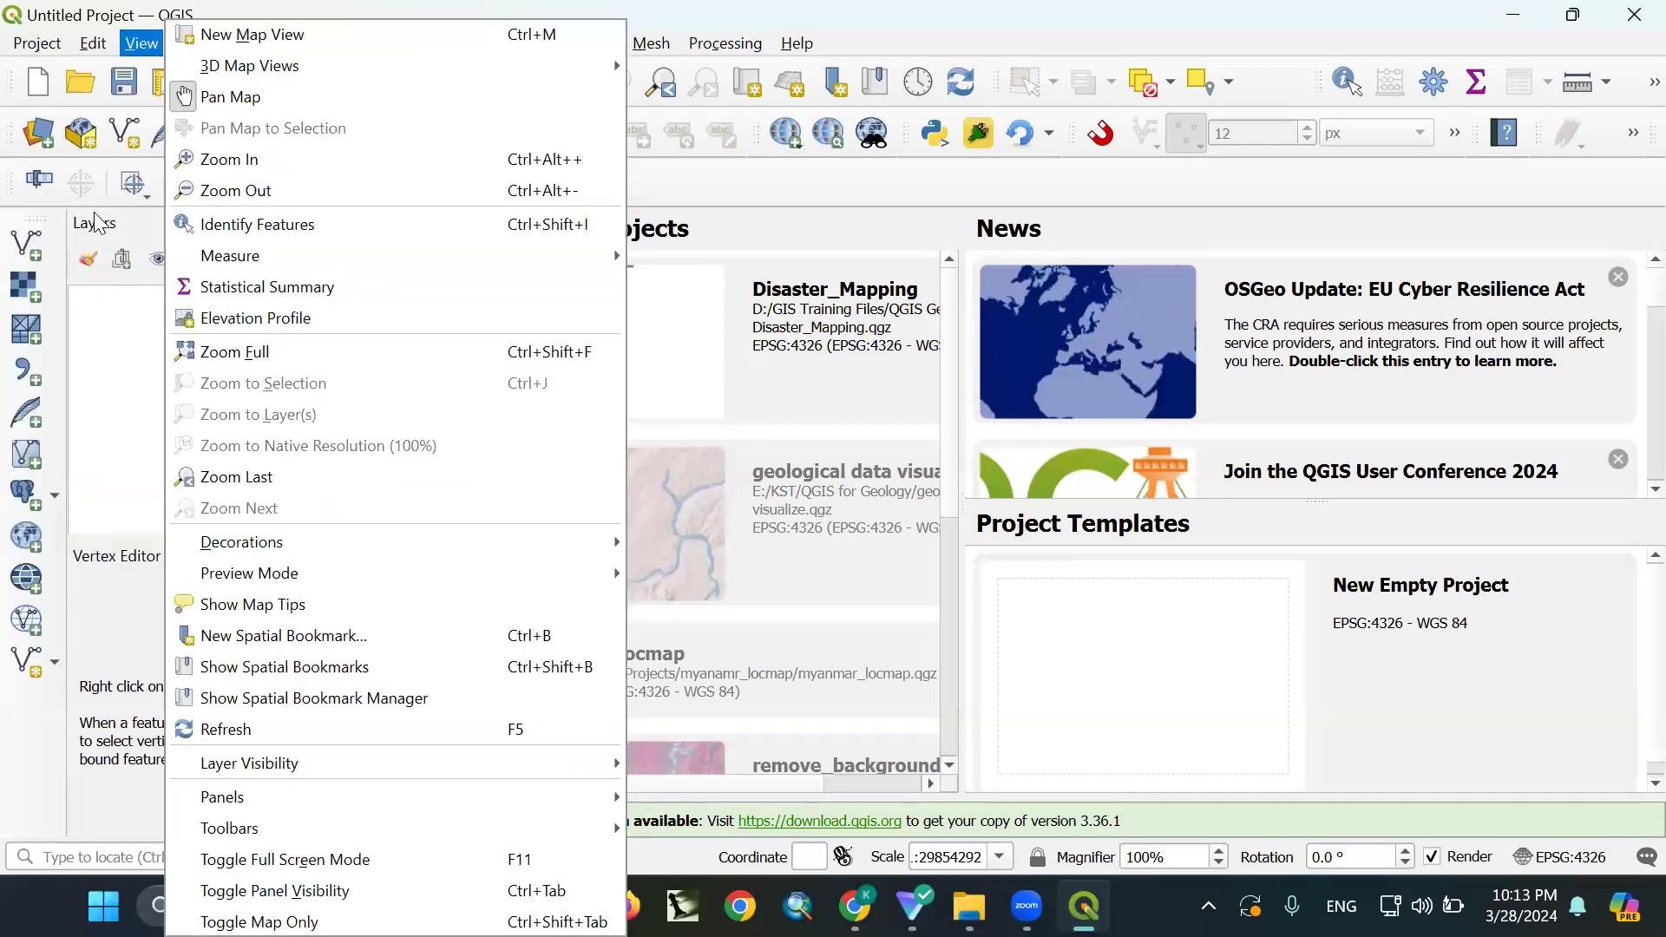
pyautogui.click(127, 228)
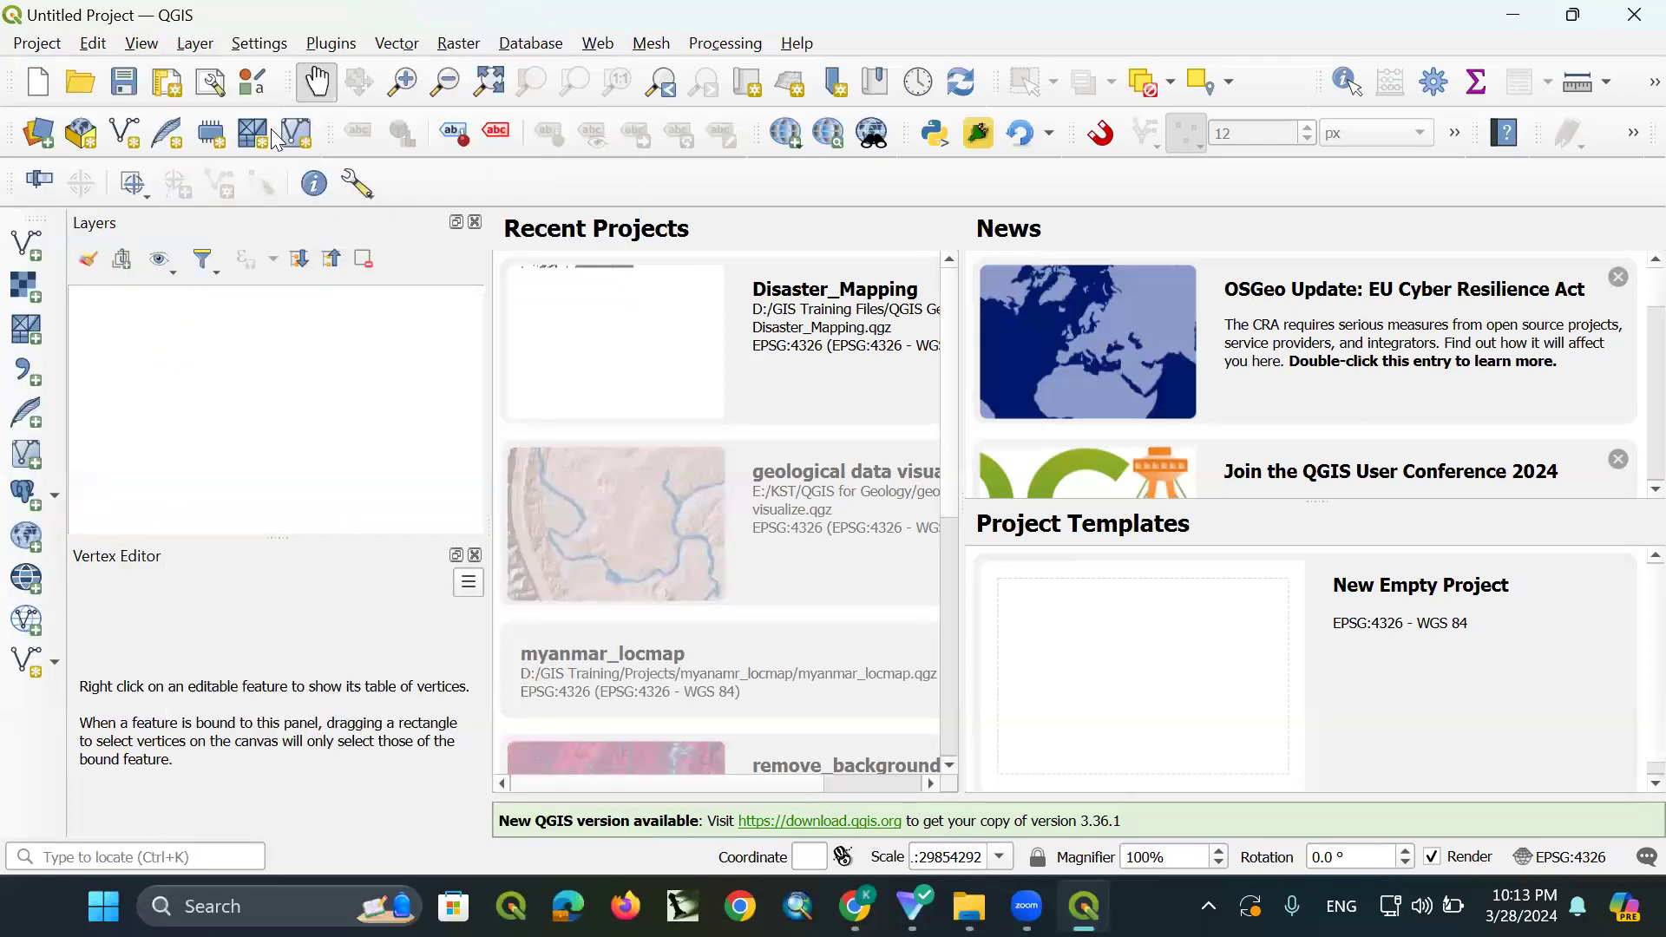
# Create a new QGIS user profile named with the user's first name and maximize the window of that profile
pyautogui.click(258, 44)
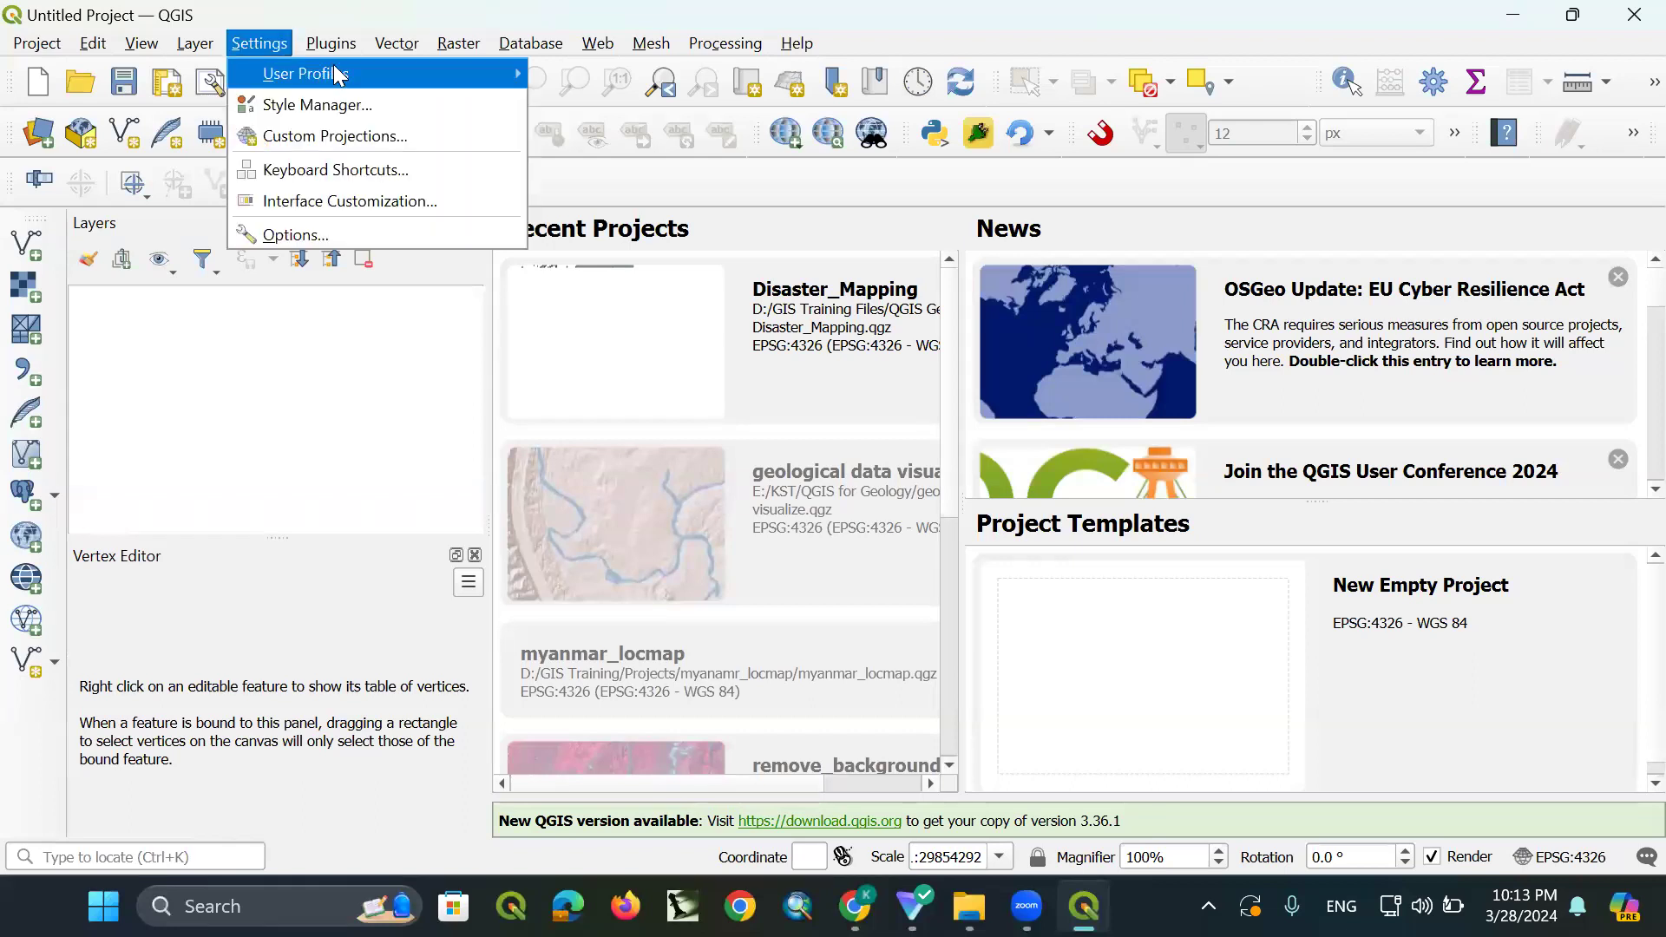
pyautogui.moveTo(434, 69)
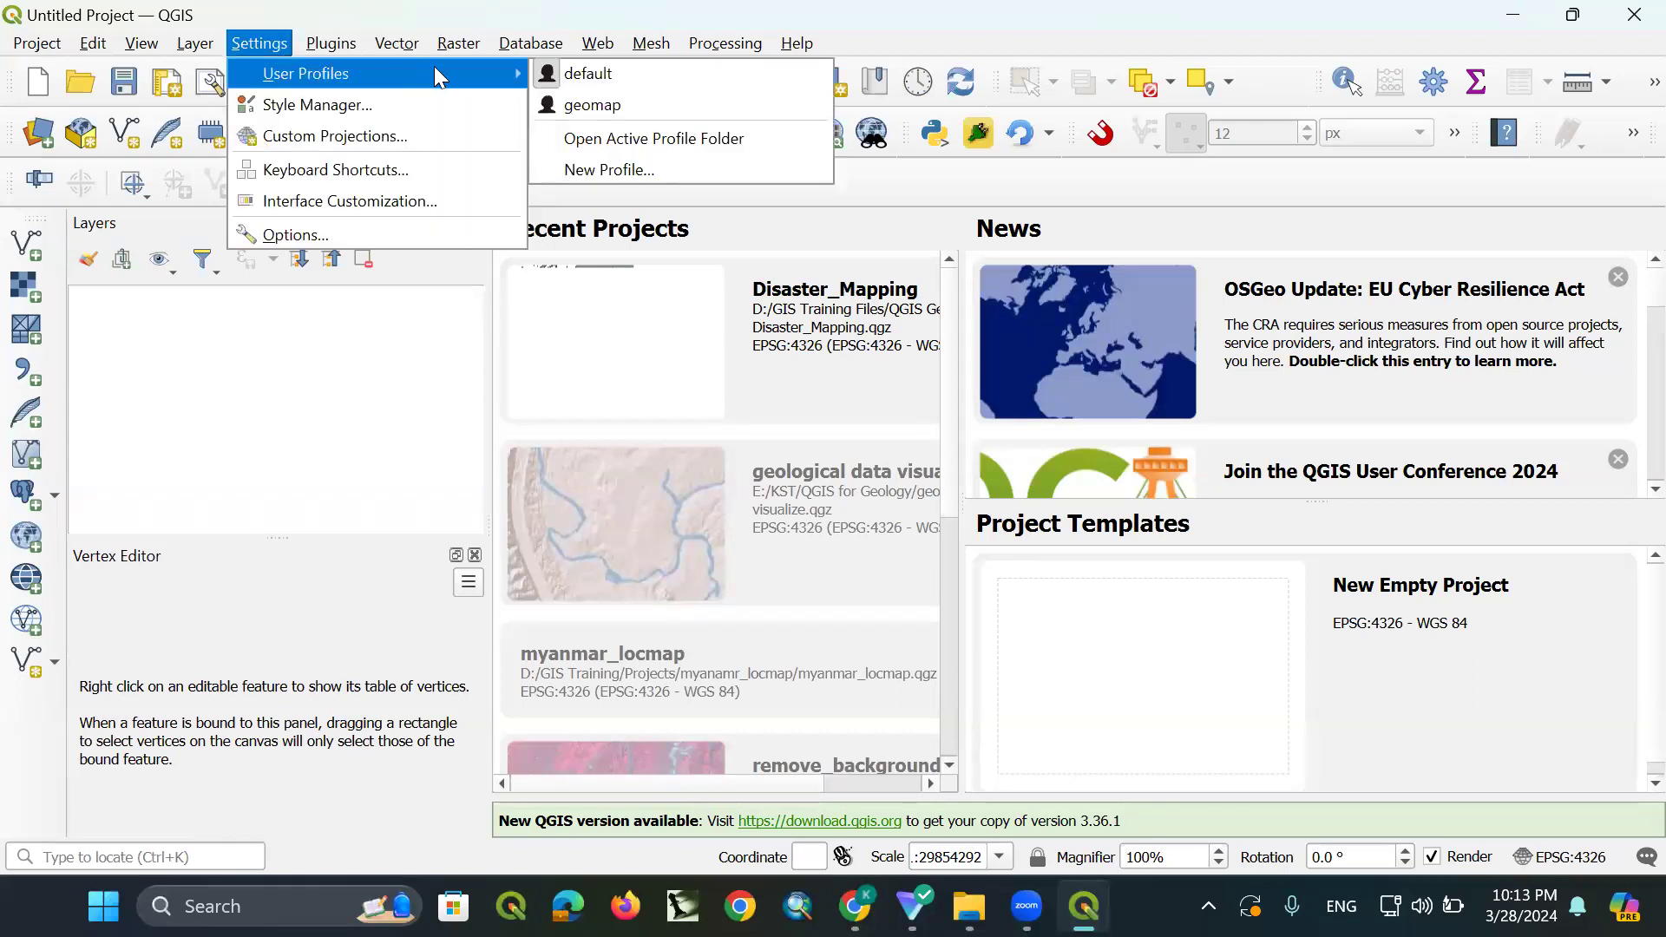
pyautogui.click(595, 169)
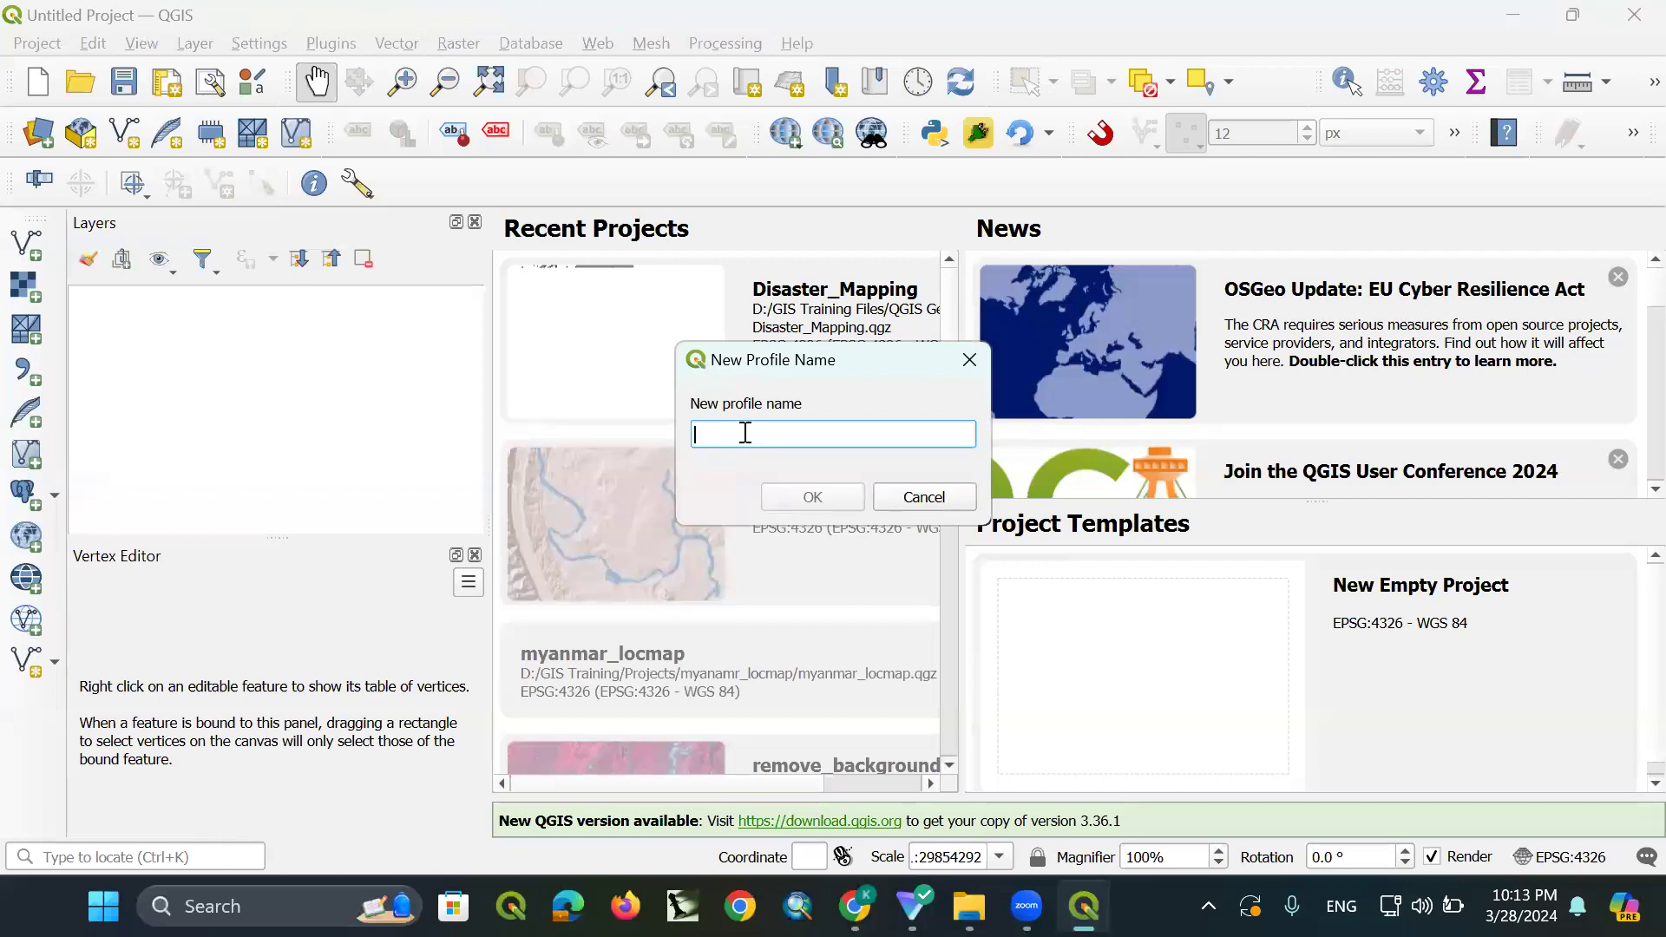
pyautogui.write('kaung')
pyautogui.click(813, 497)
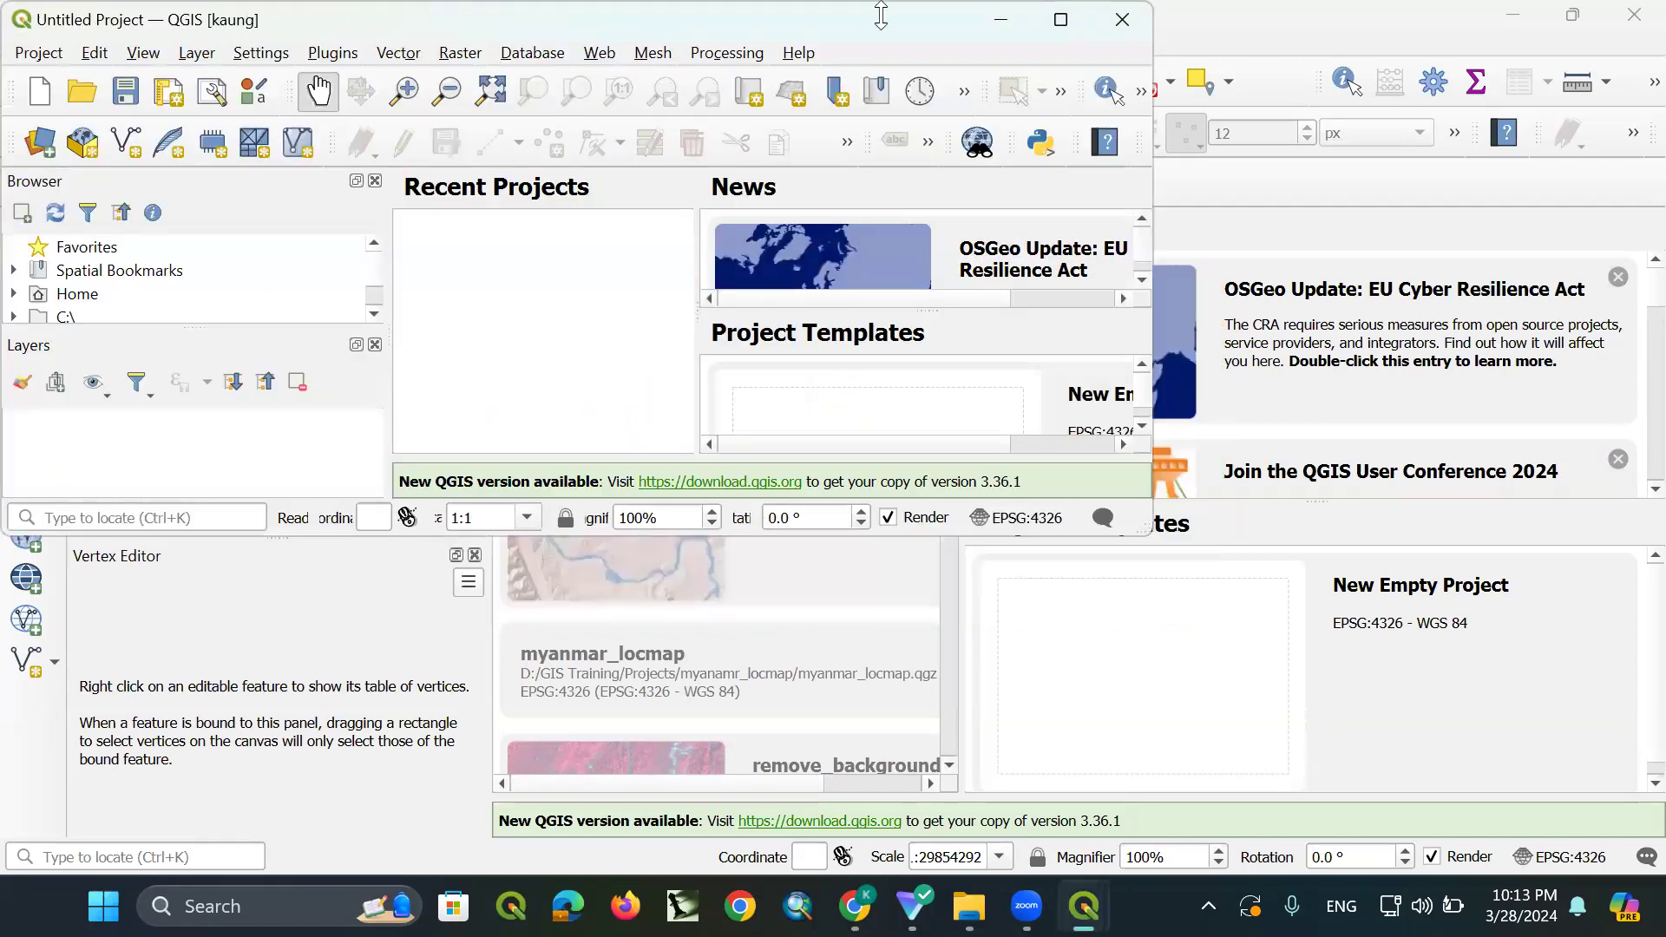
pyautogui.click(1032, 24)
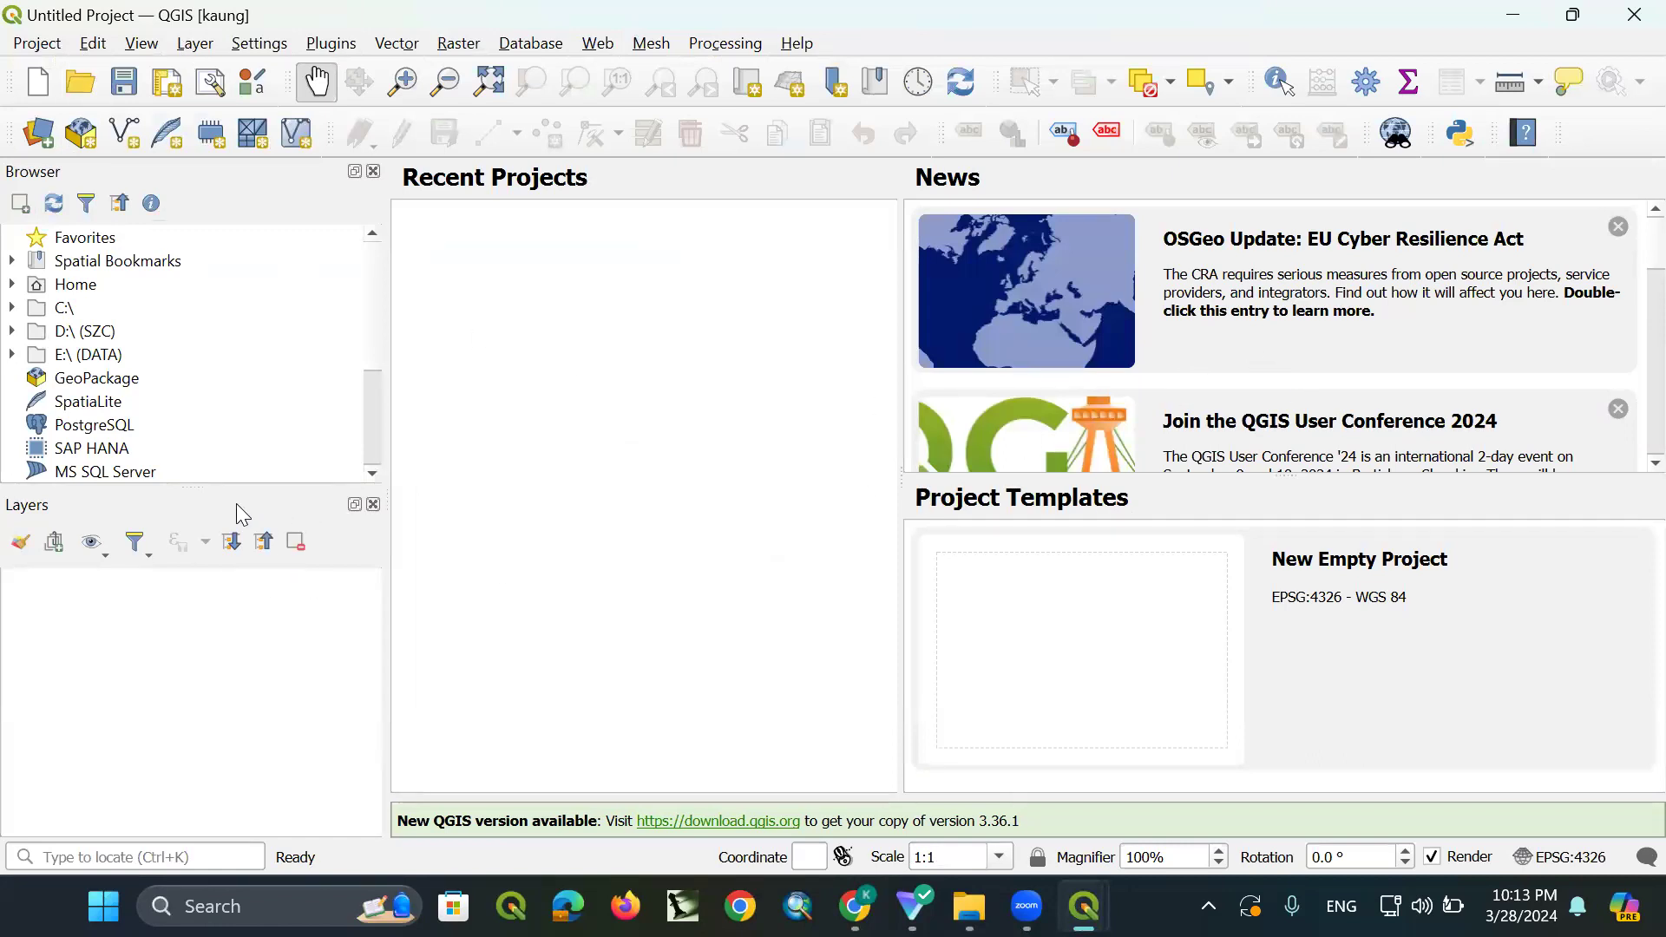
# Look through the Browser's list of data sources, from local drives and databases to web map services
pyautogui.scroll(-3, 376, 391)
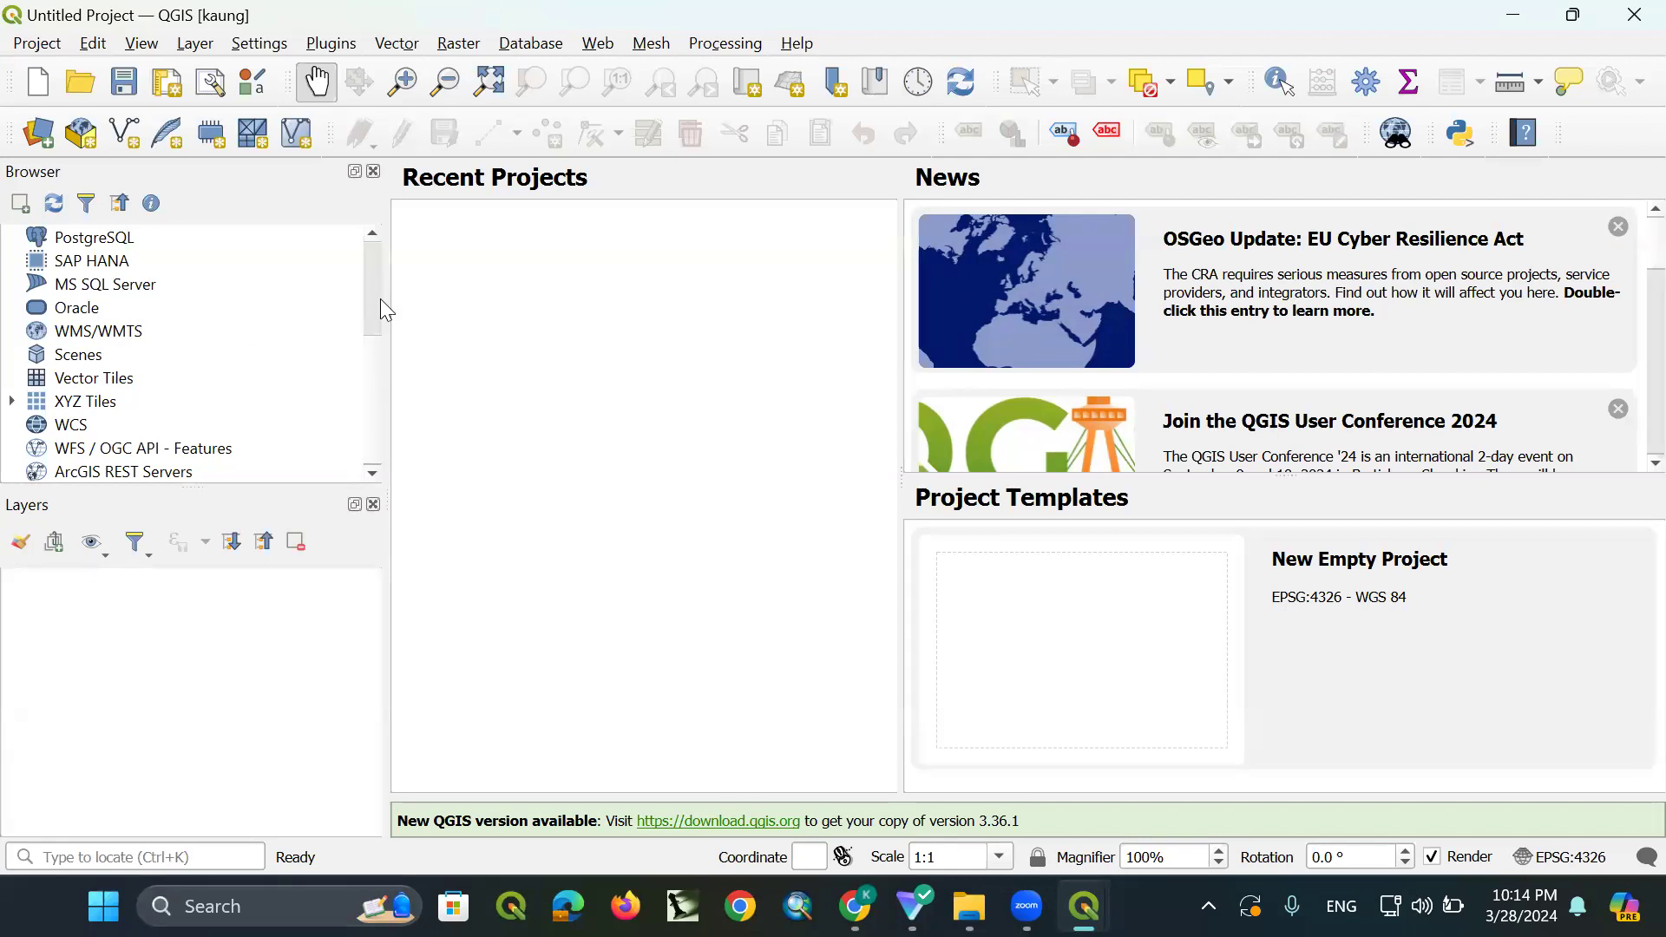
pyautogui.scroll(3, 377, 295)
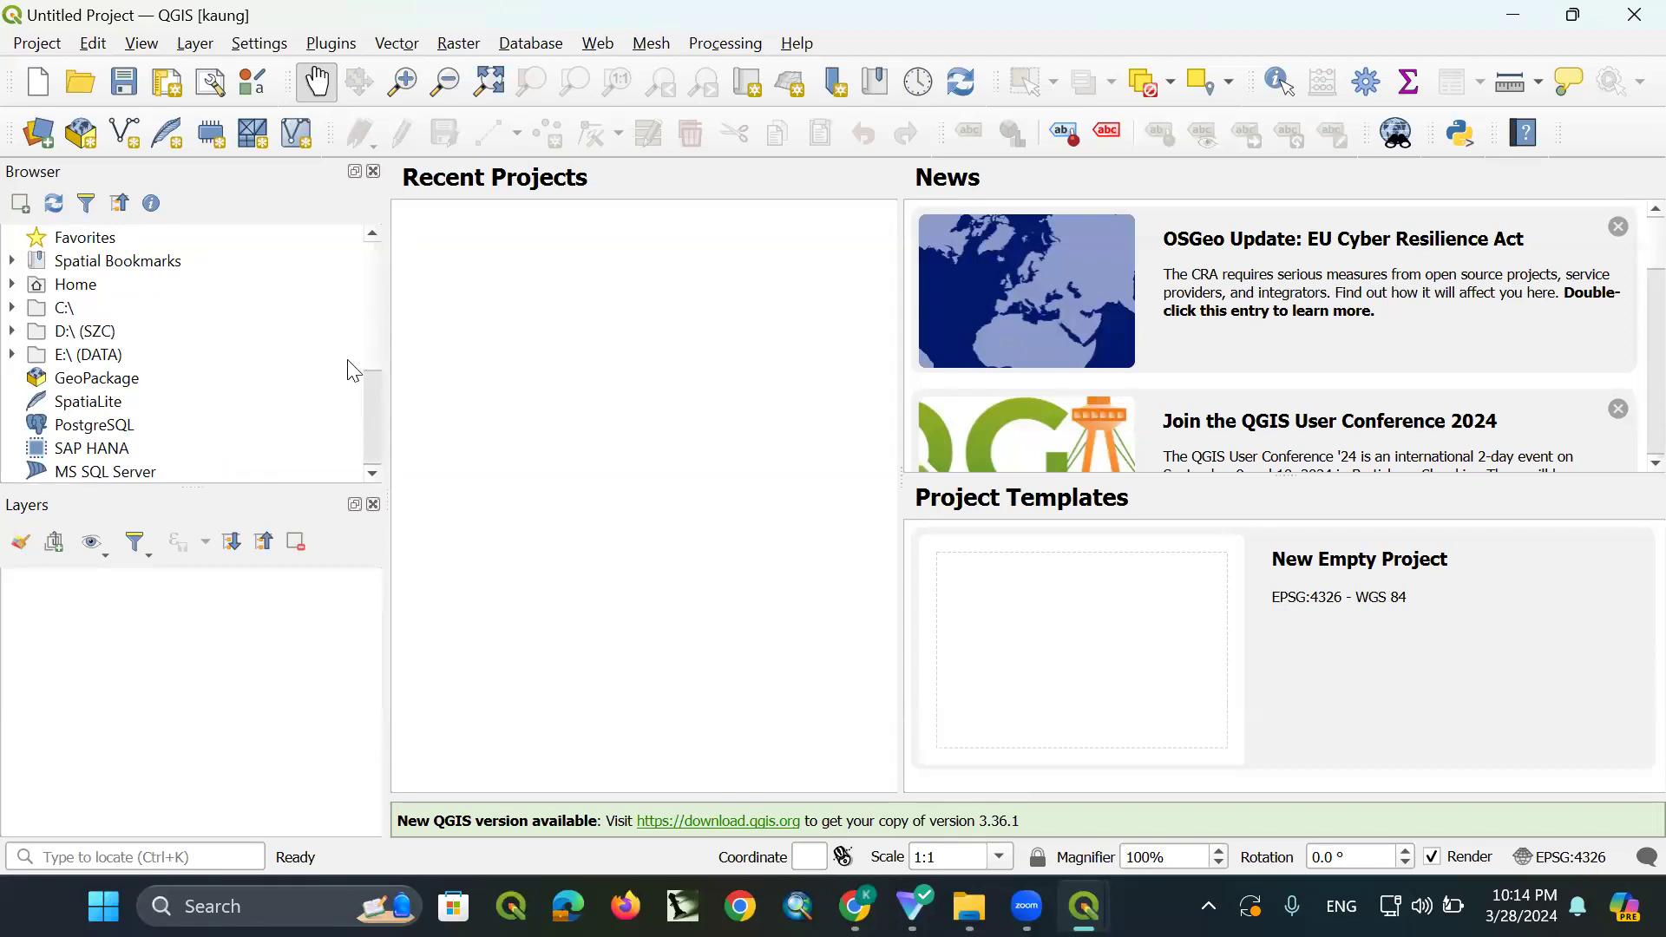
pyautogui.scroll(-3, 373, 386)
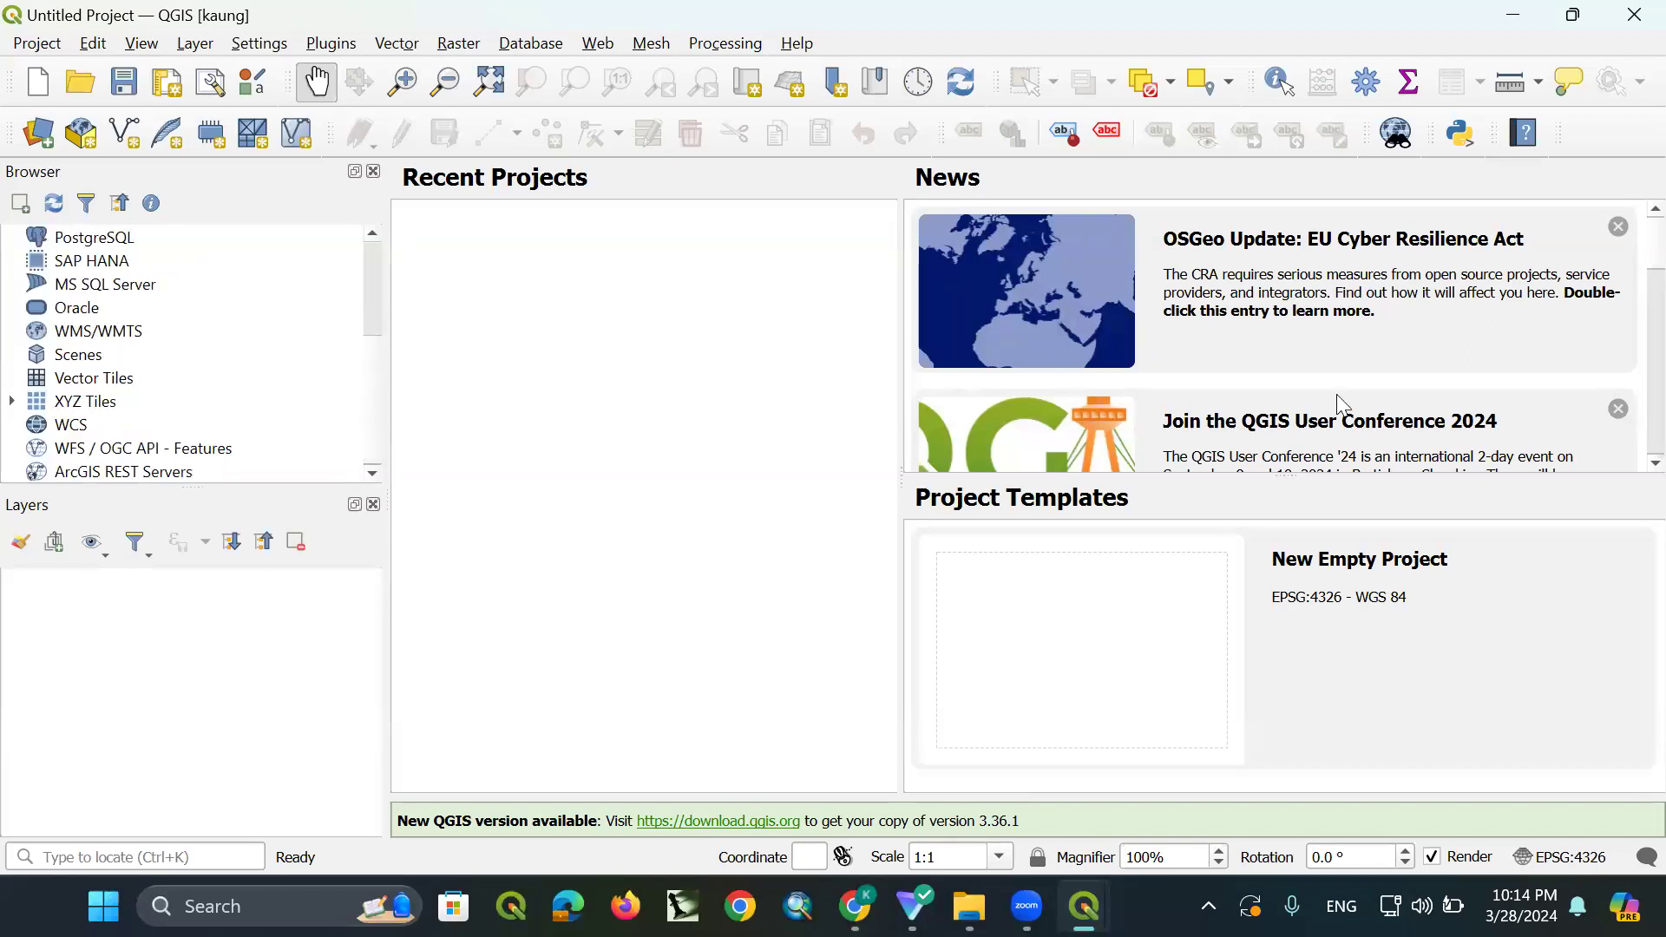